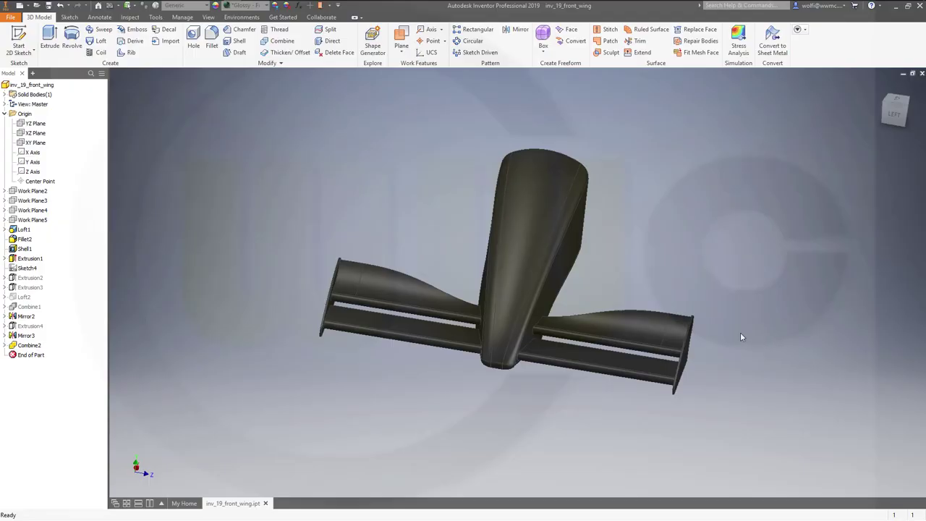
shift+middle_drag(745, 346, 676, 374)
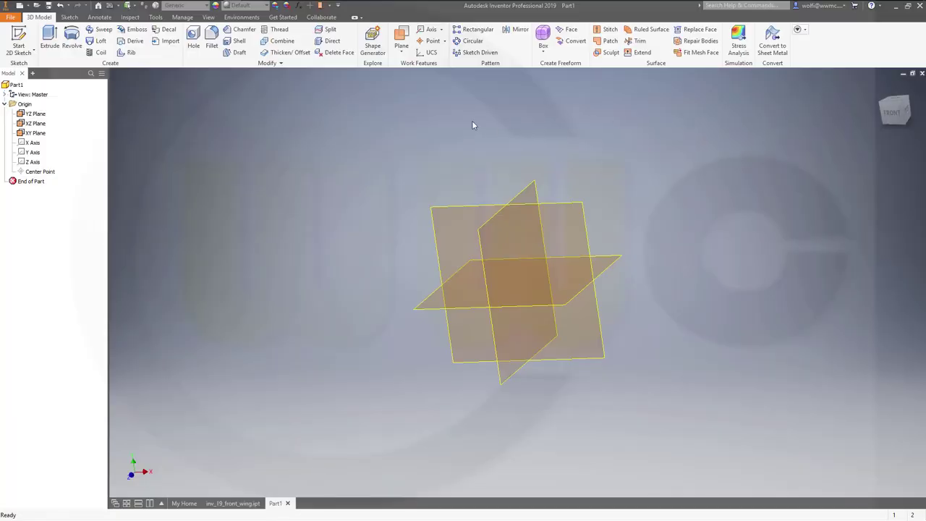
- Create a work plane offset 800 mm from the YZ plane in the positive X direction
click(402, 38)
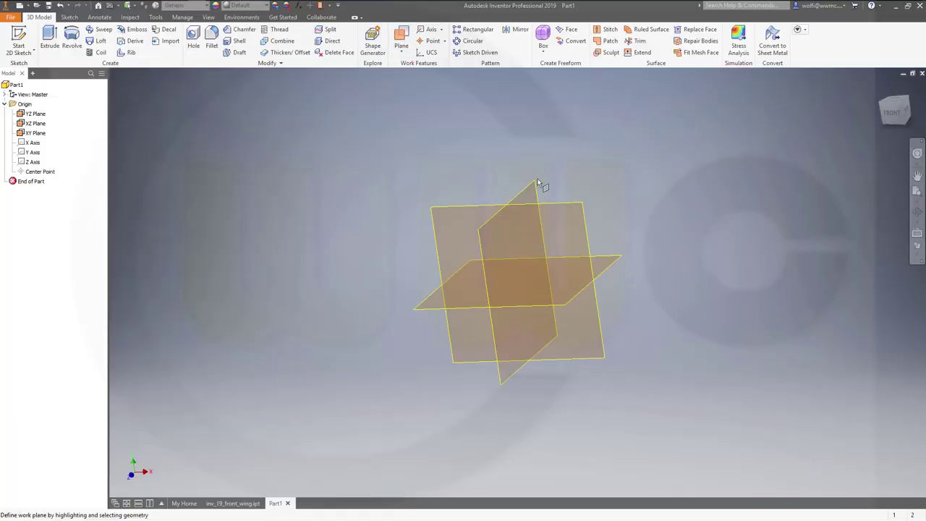
drag(542, 193, 736, 246)
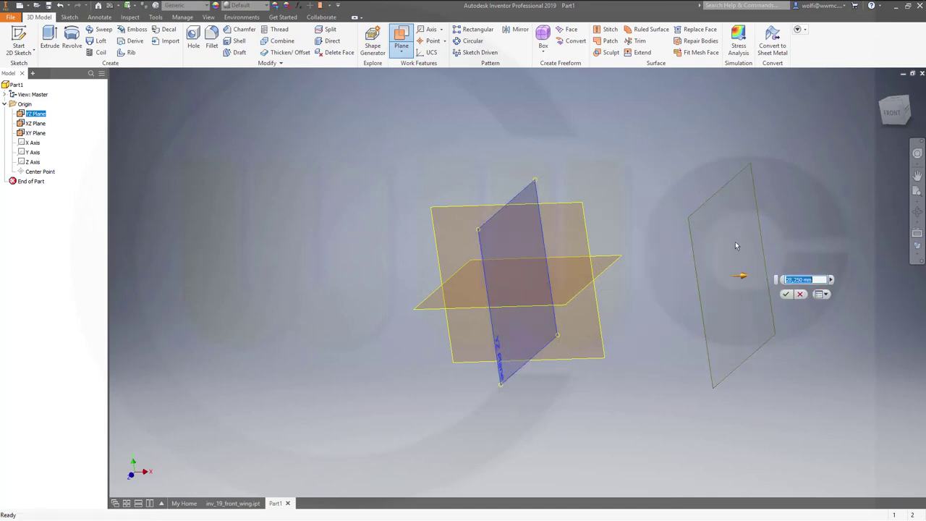
text(800)
key(Return)
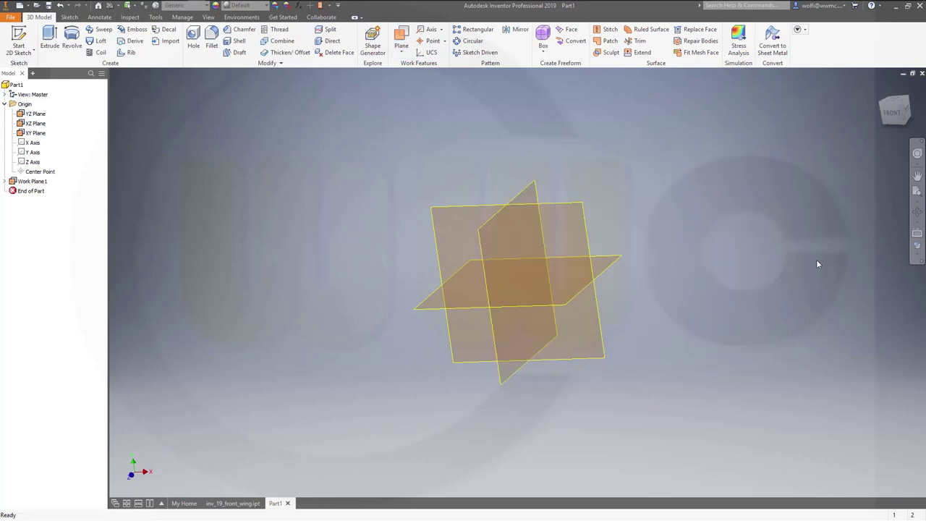
- Create a work plane offset 60 mm above the XZ plane
right_click(533, 129)
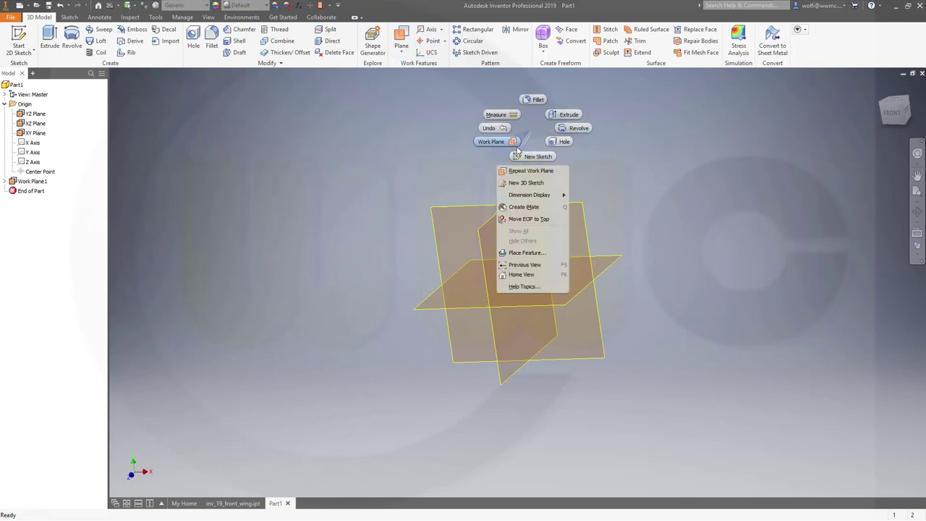
click(506, 144)
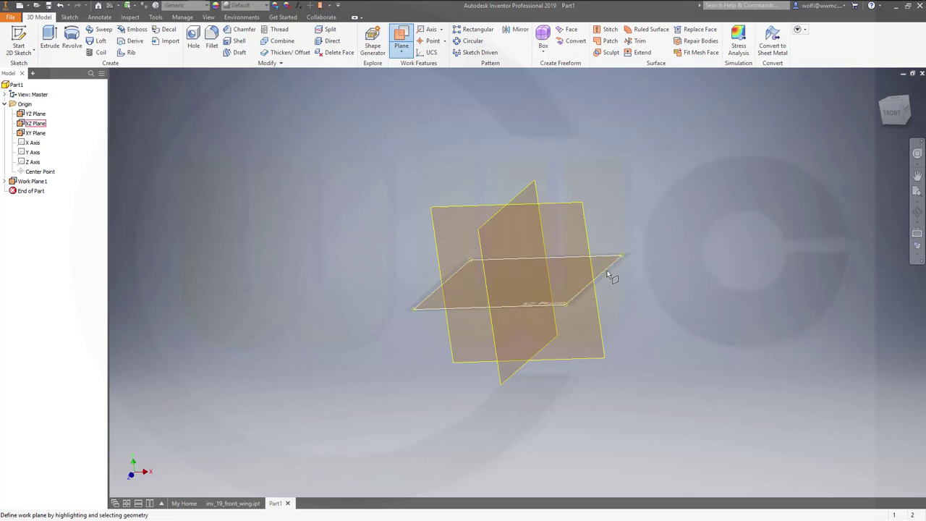
drag(612, 268, 583, 210)
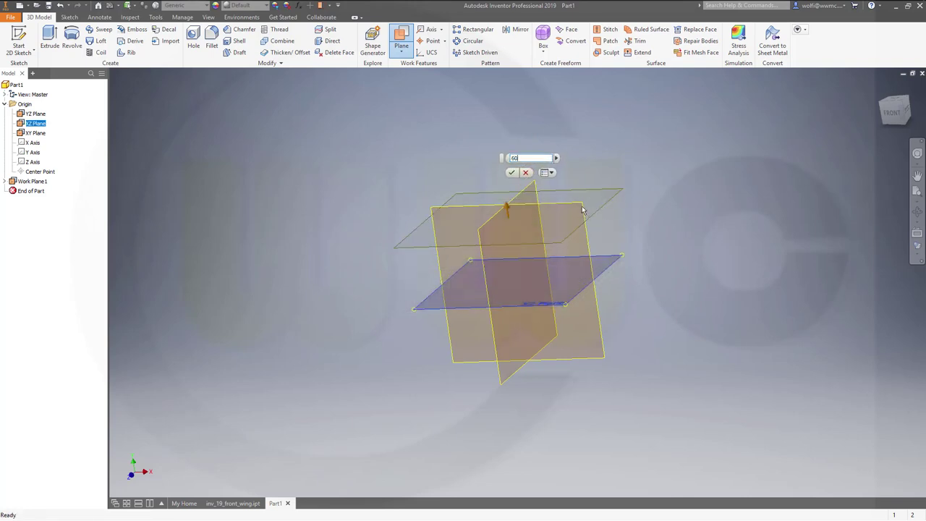
key(Return)
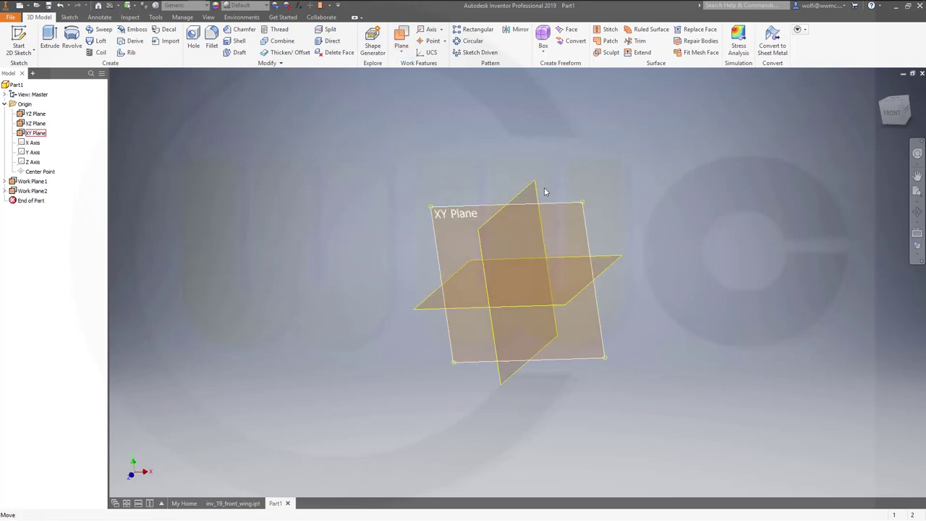
- Create a work plane offset 610 mm in front of the XY plane
click(401, 40)
drag(588, 221, 431, 334)
text(61)
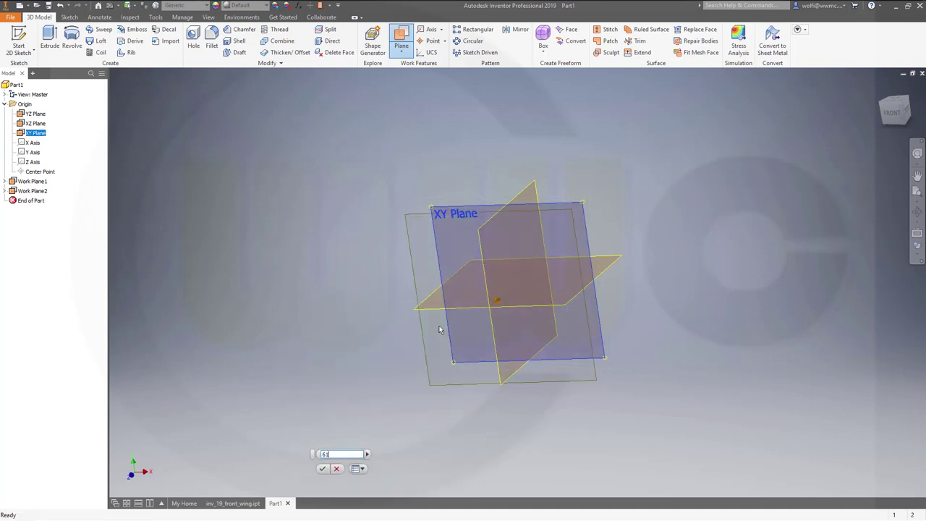
key(Return)
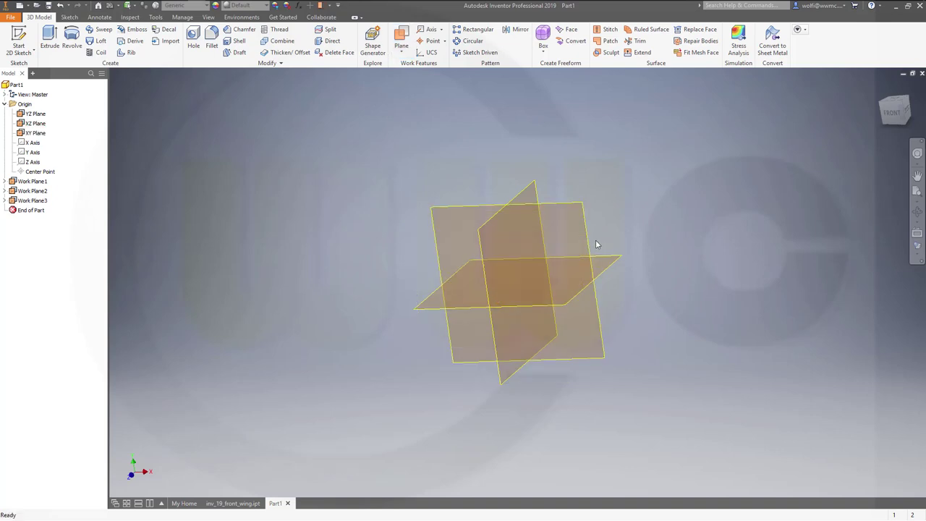
- Create another work plane offset -610 mm from the XY plane, on its opposite side
key(bracketright)
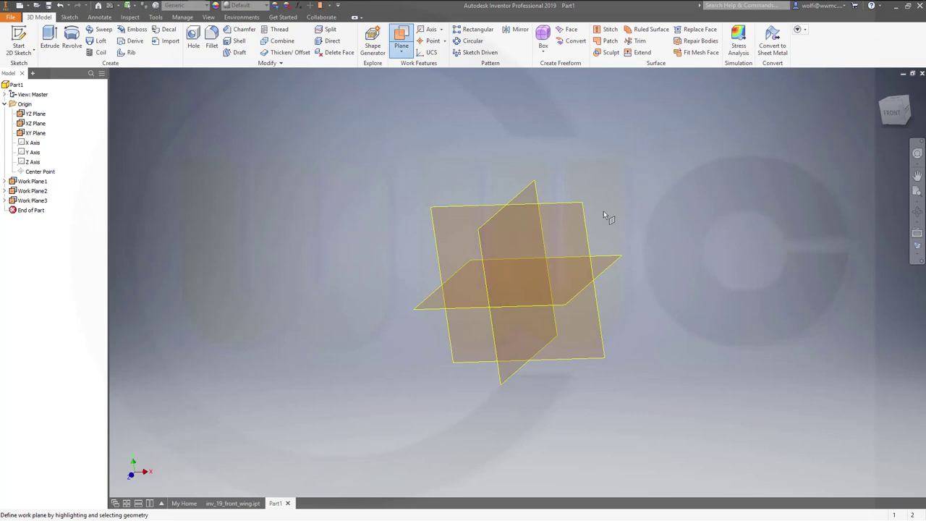
drag(590, 248, 666, 160)
text(25)
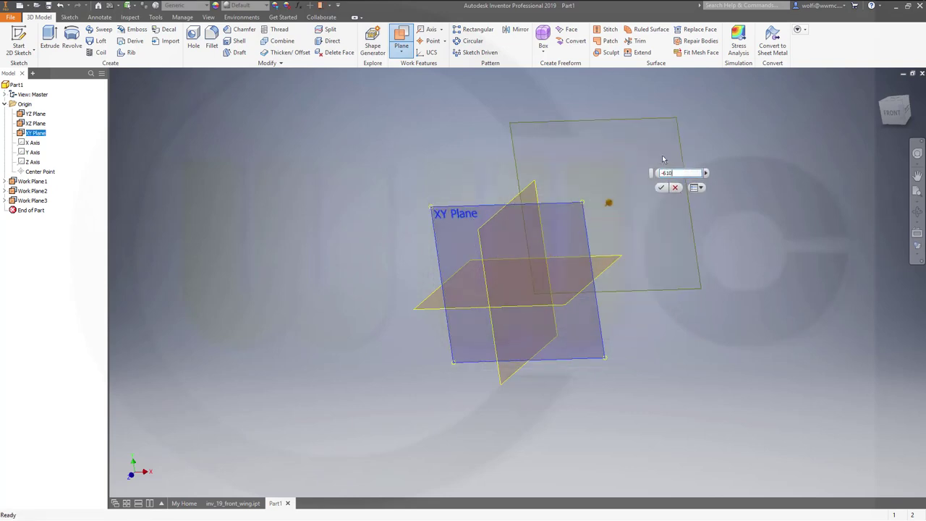
key(Return)
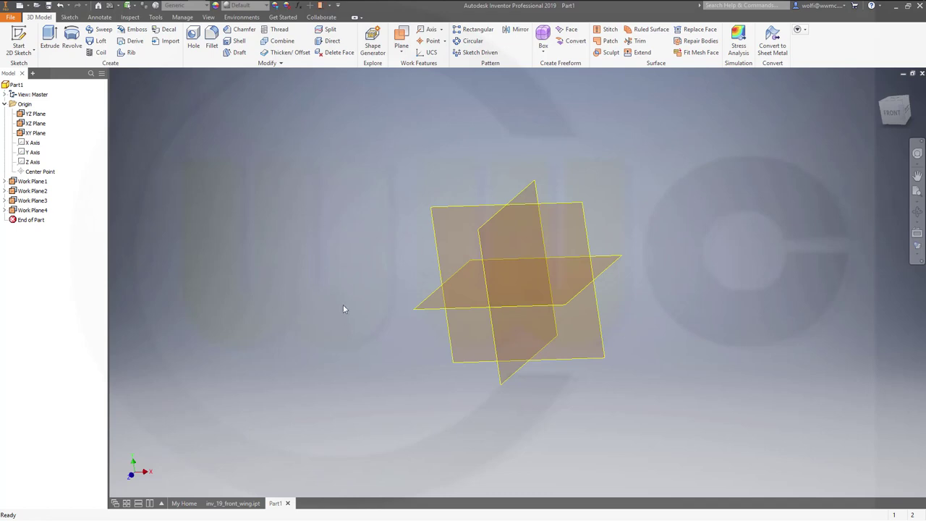
- Start a sketch on the work plane offset from YZ and draw a rectangle 400 mm high and 300 mm wide above the origin
key(Home)
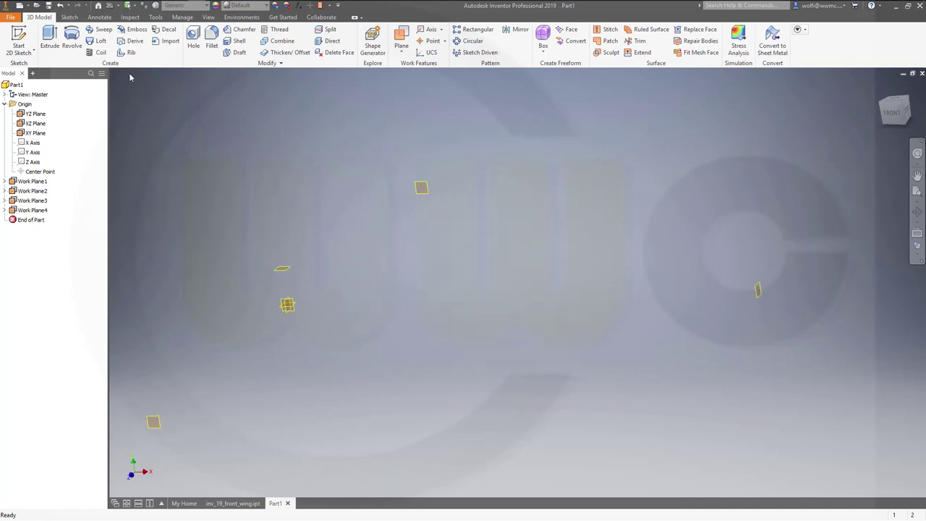
click(19, 40)
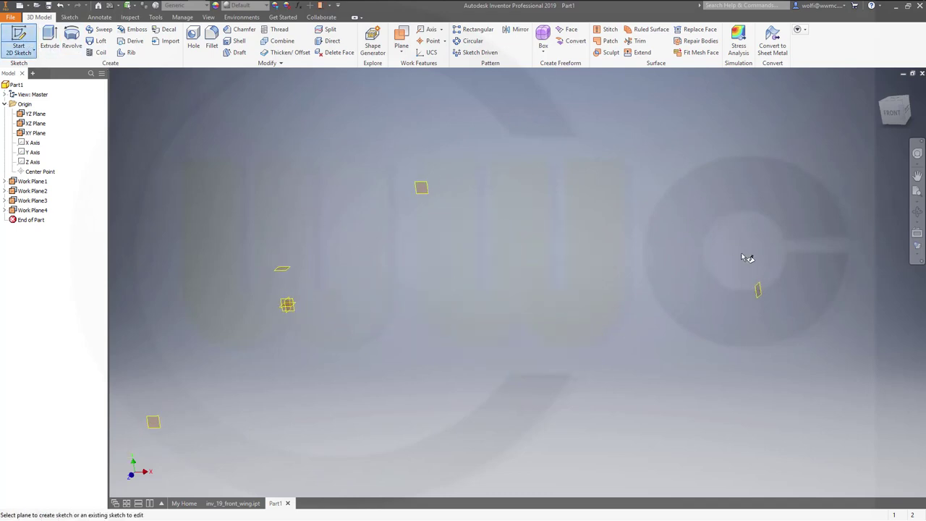
click(756, 292)
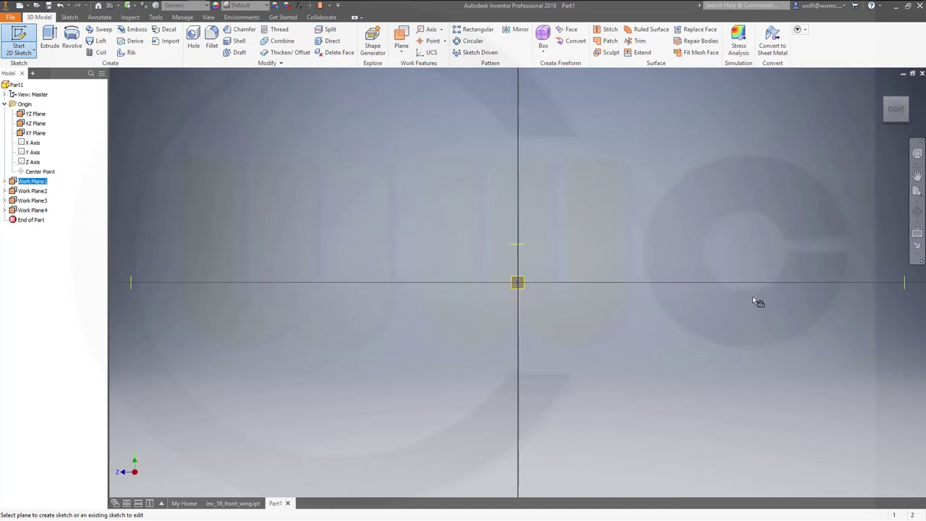
click(122, 40)
click(480, 259)
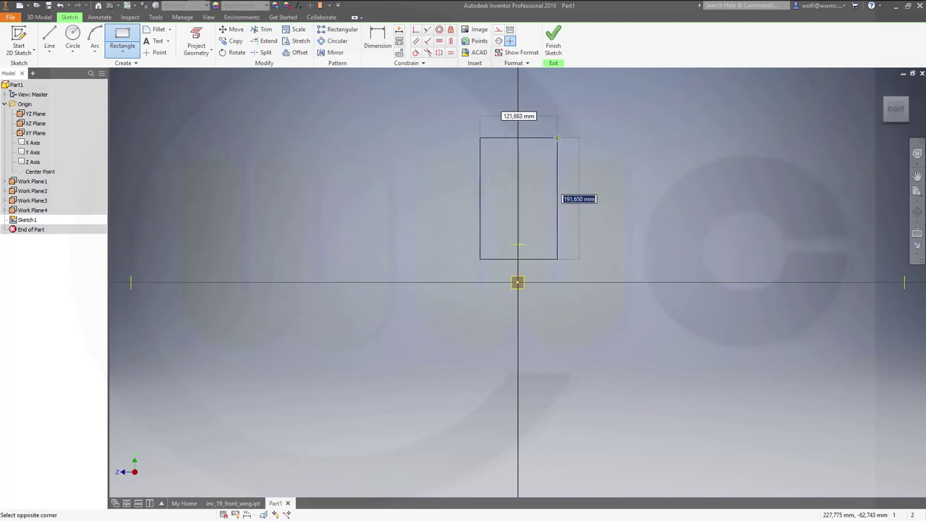
text(400)
key(Tab)
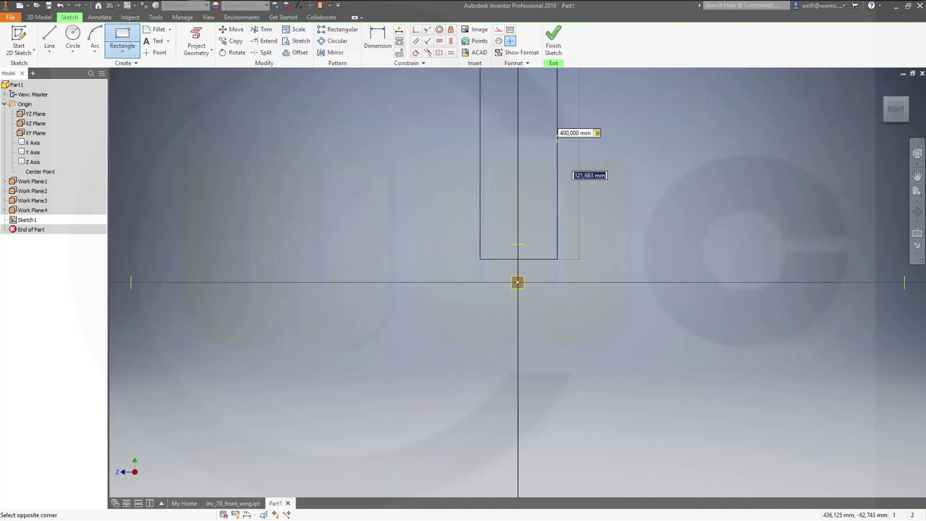
text(300)
key(Return)
scroll(719, 158, down, 2)
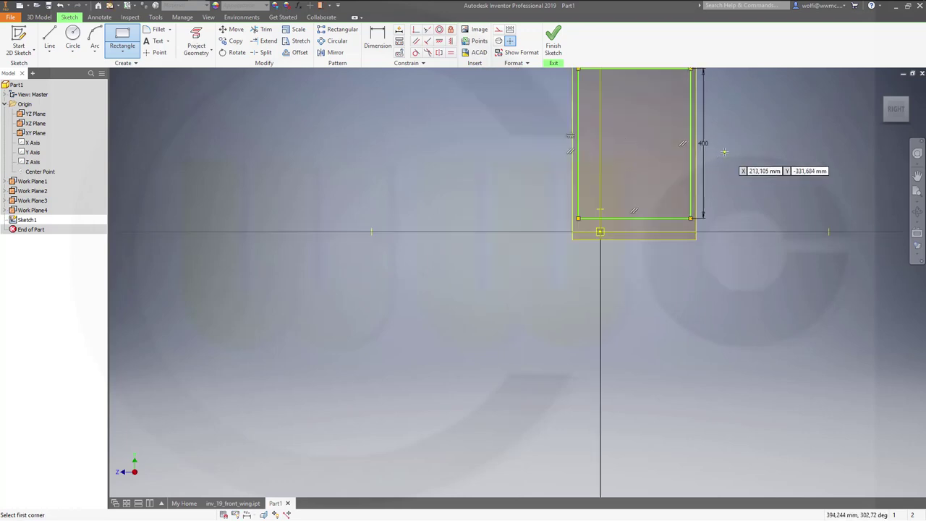
key(Escape)
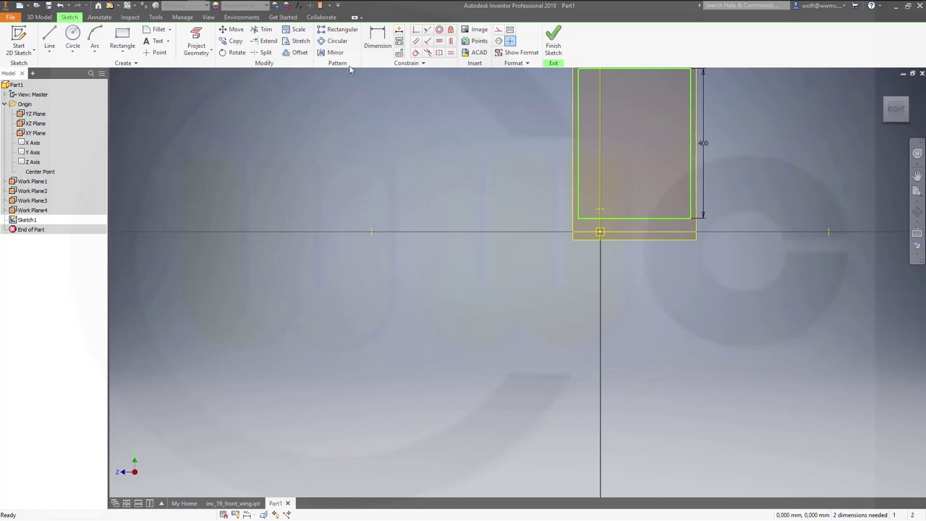
- Project the work plane above the XZ plane into the sketch as a construction line
click(499, 30)
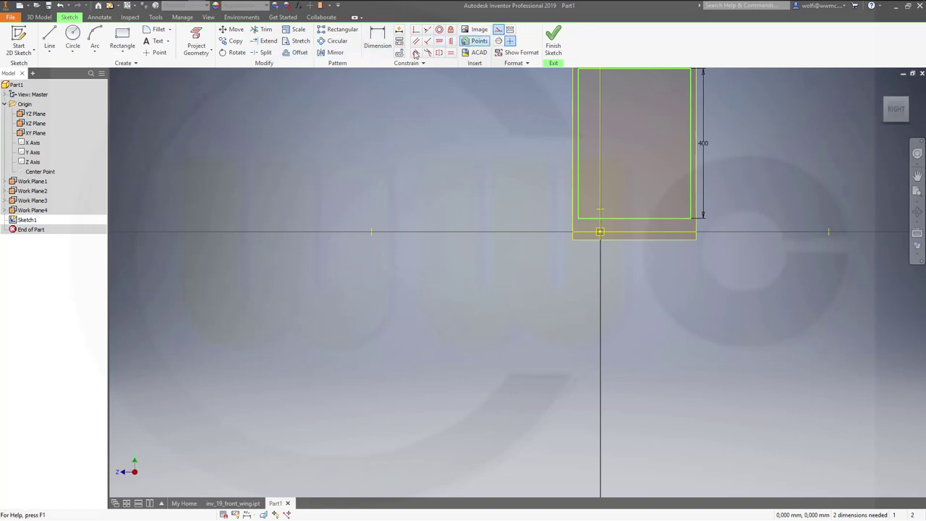
click(196, 39)
click(601, 210)
key(Escape)
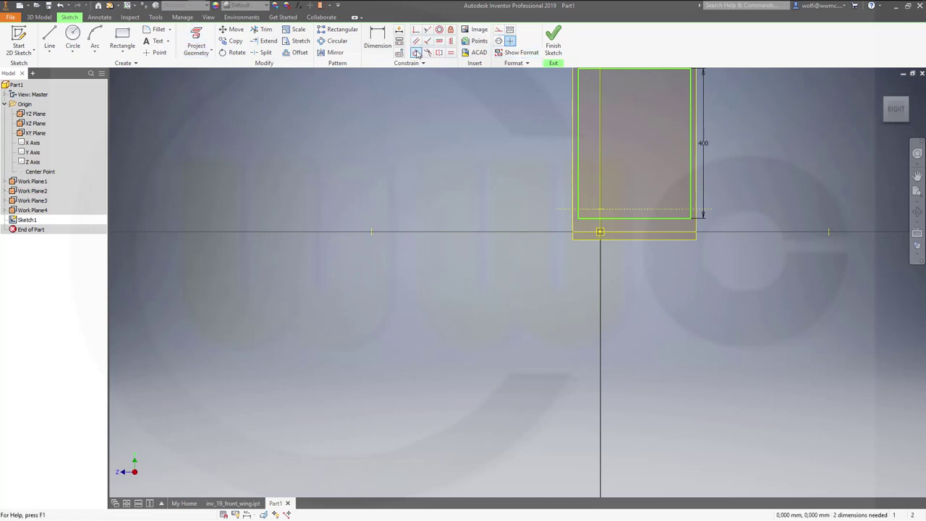
- Make the rectangle's bottom edge collinear with the projected construction line
click(427, 30)
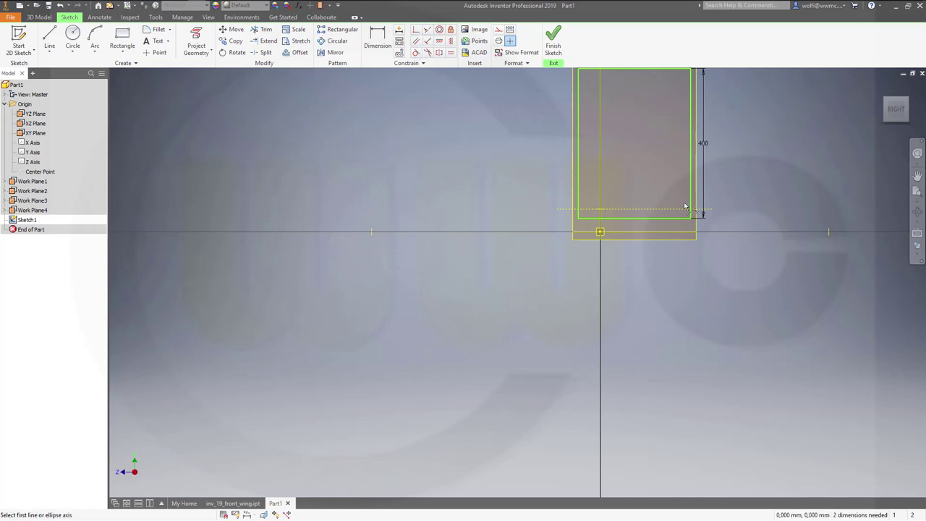
click(637, 217)
click(635, 209)
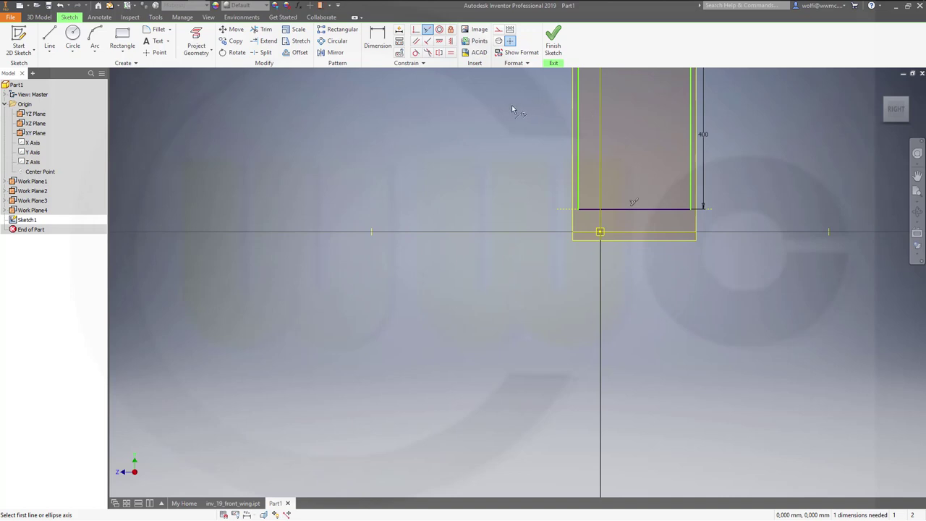
key(Escape)
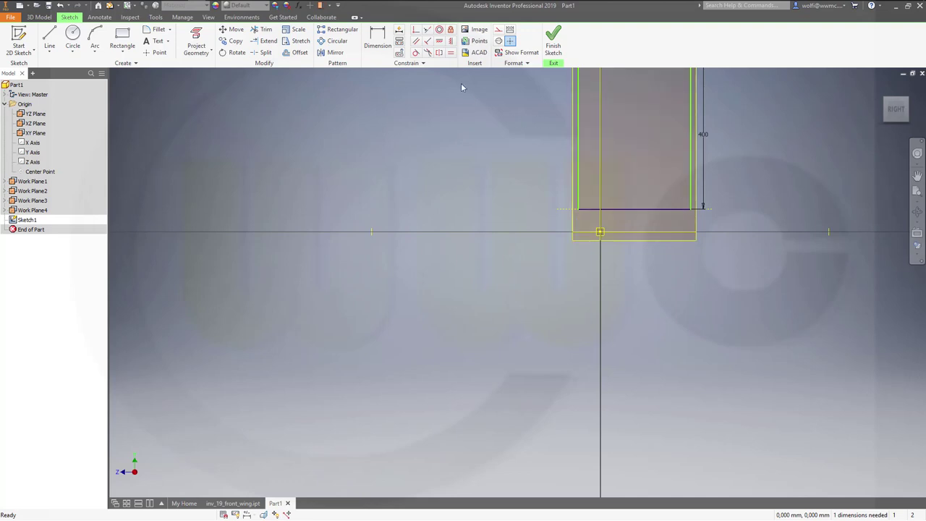
- Center the rectangle by aligning its bottom edge's midpoint with the origin using a Horizontal constraint
click(439, 41)
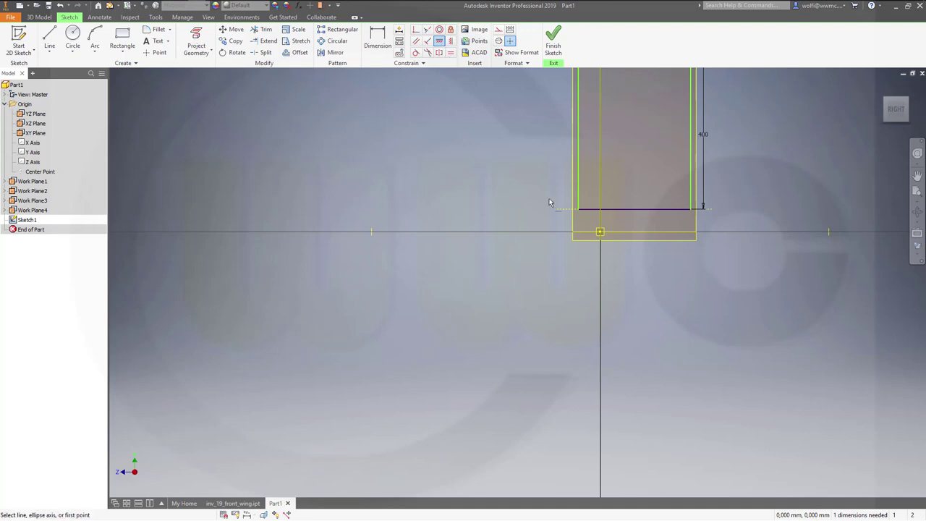
click(636, 211)
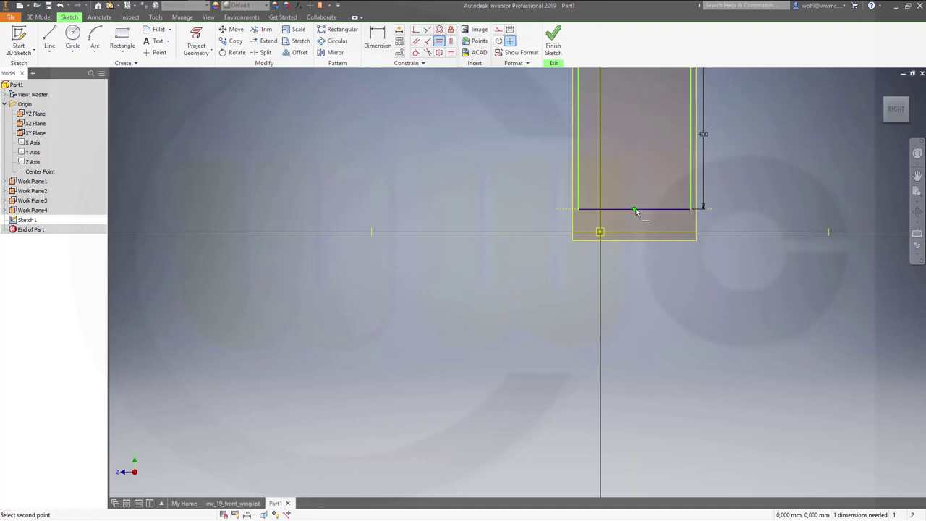
click(601, 232)
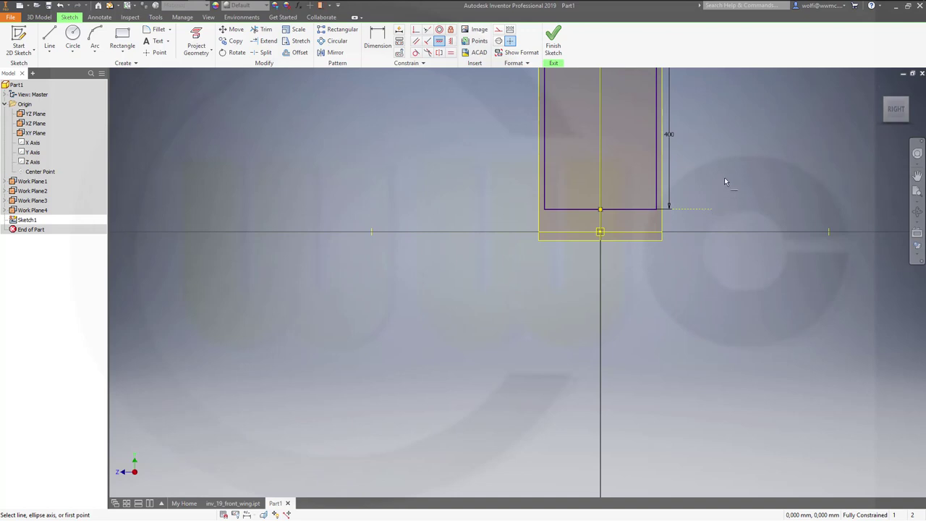
- Convert the rectangle's top edge to construction geometry
middle_drag(725, 178, 674, 335)
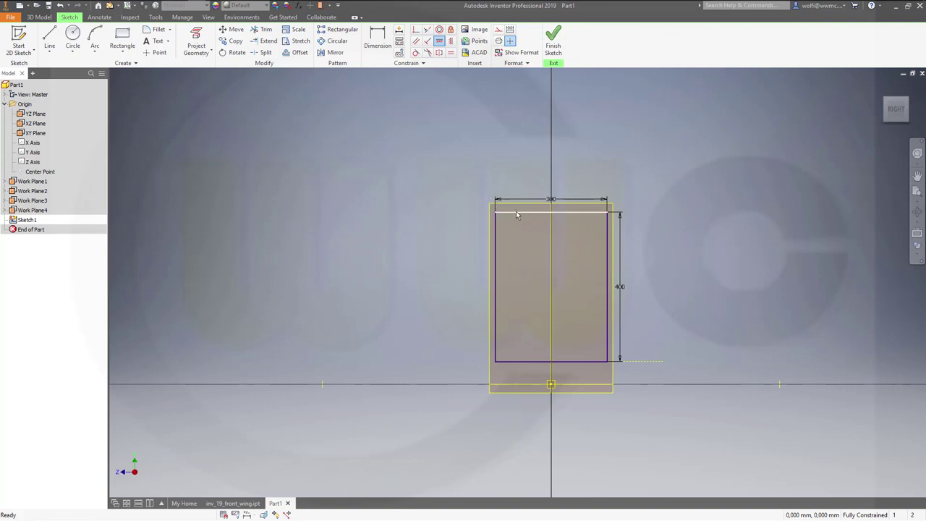
click(517, 212)
click(499, 31)
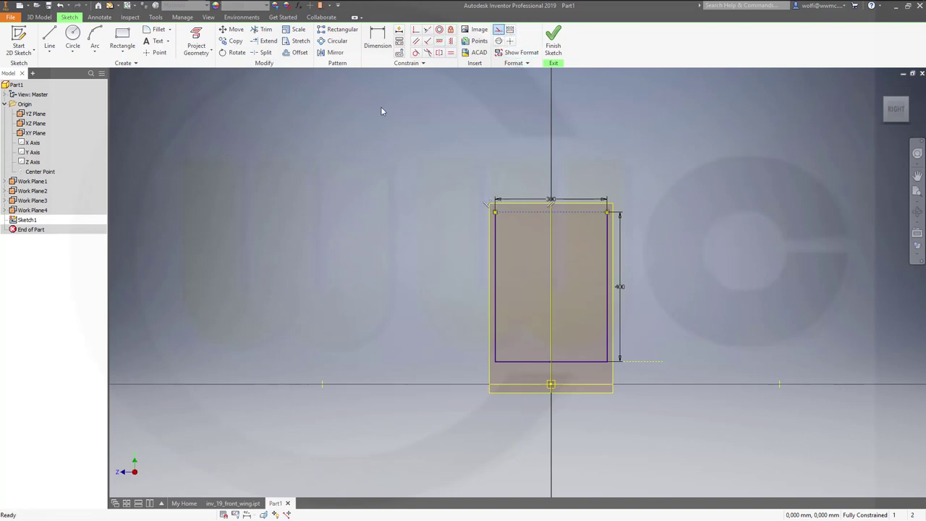
- Draw a three-point arc with a chord of about 292 mm between the rectangle's sides, peaking at the top construction line
click(95, 36)
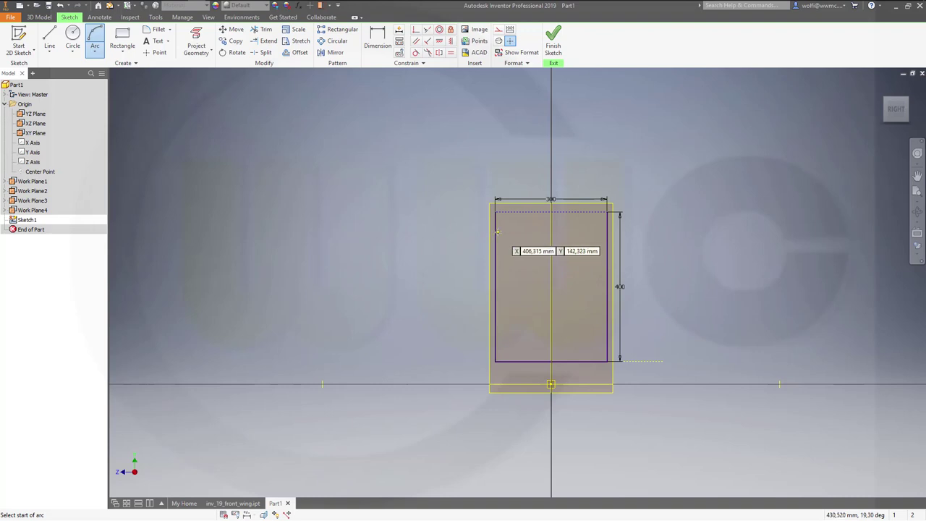
click(497, 231)
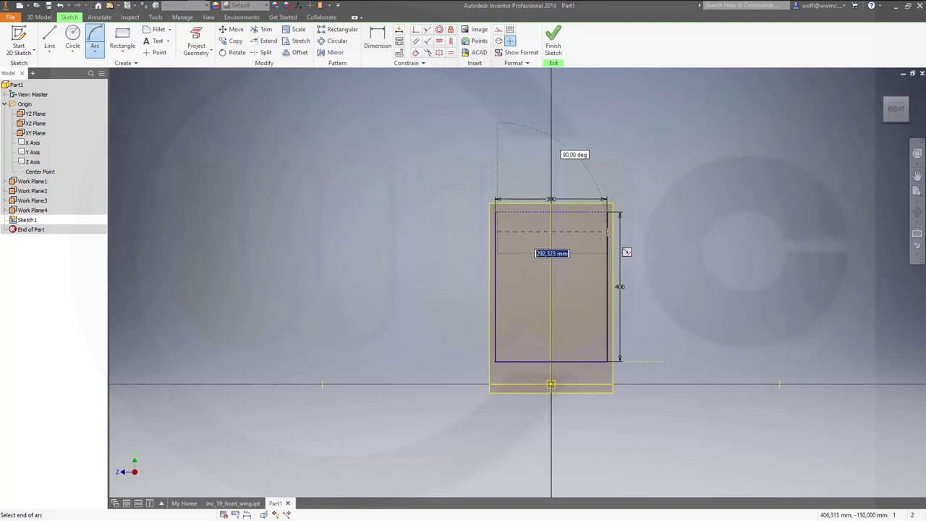
click(607, 233)
click(554, 210)
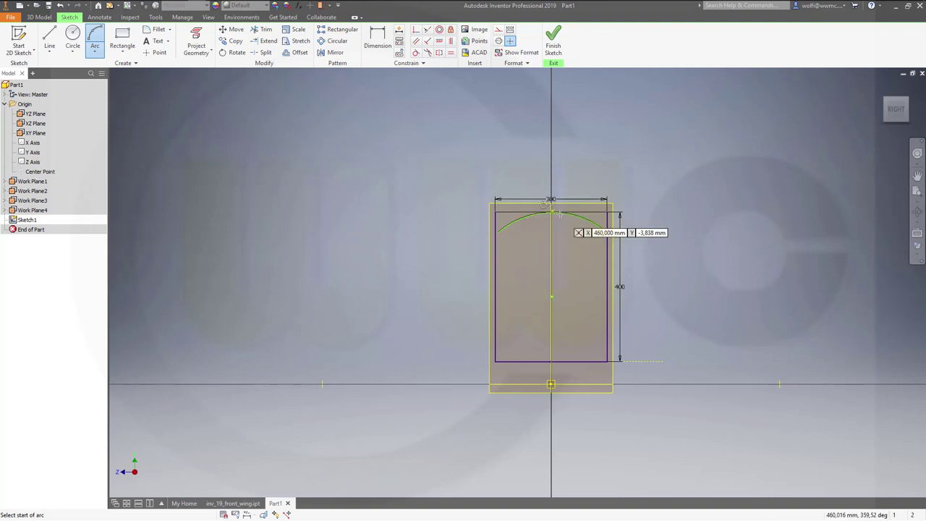
key(Escape)
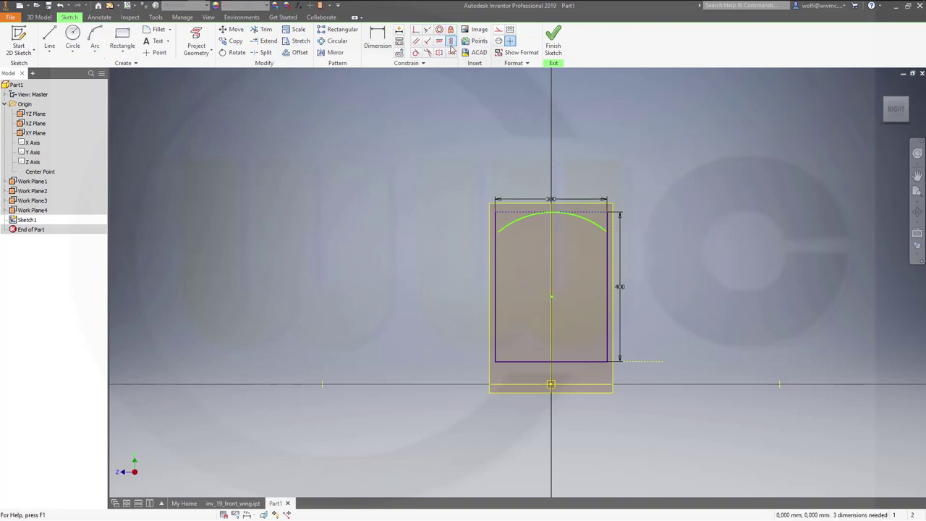
- Constrain the arc's two endpoints onto the rectangle's left and right sides
click(450, 41)
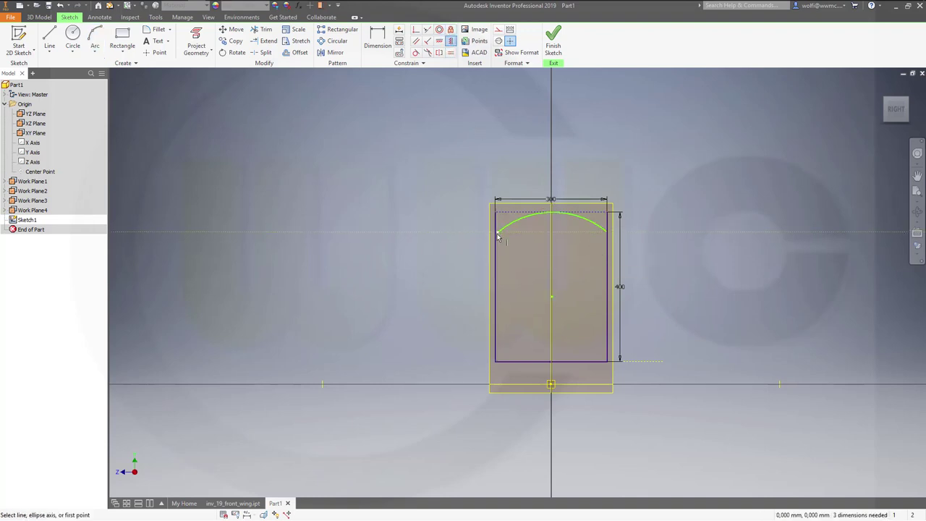
click(496, 233)
click(607, 233)
key(Escape)
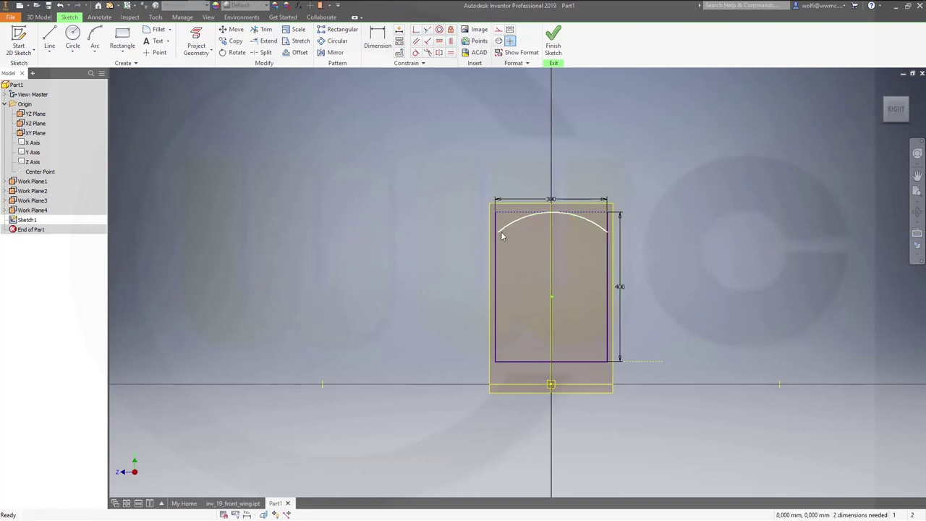
drag(502, 236, 482, 245)
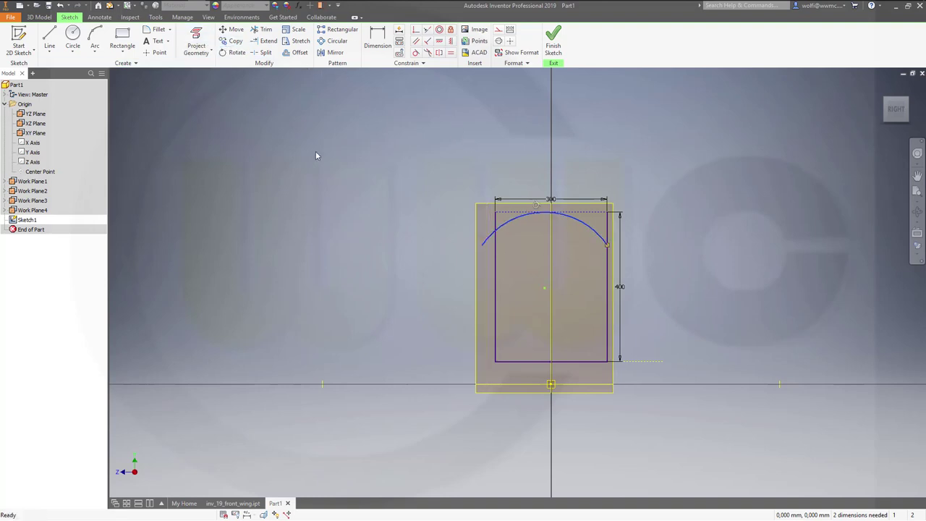
click(416, 29)
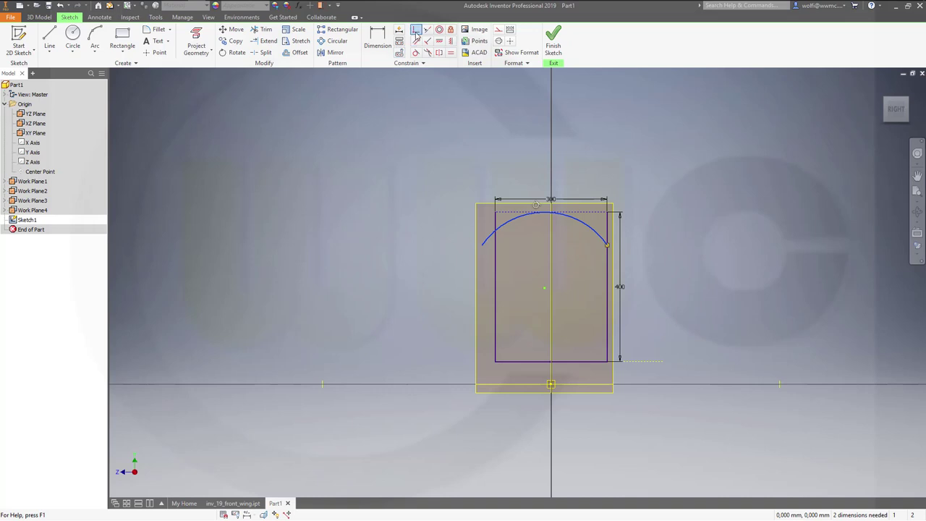
click(484, 248)
click(496, 250)
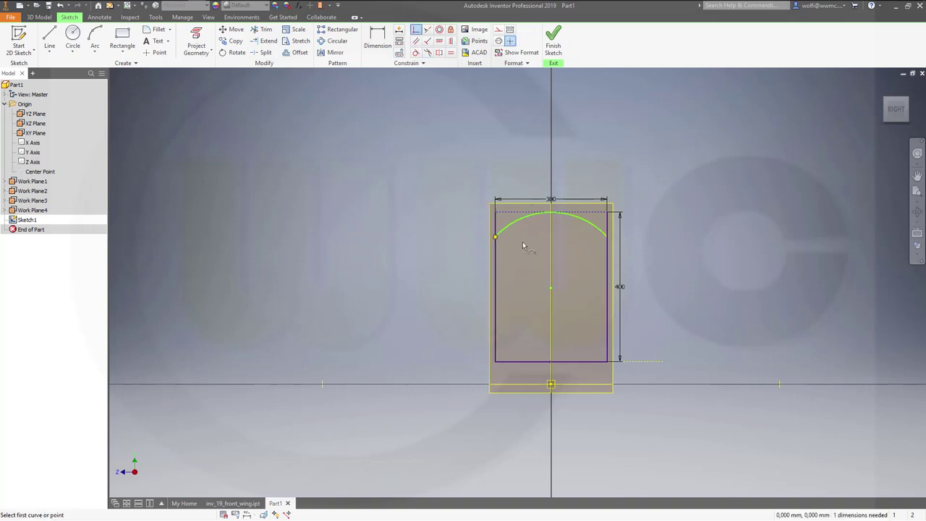
- Dimension the arc's radius as 250 mm
click(377, 40)
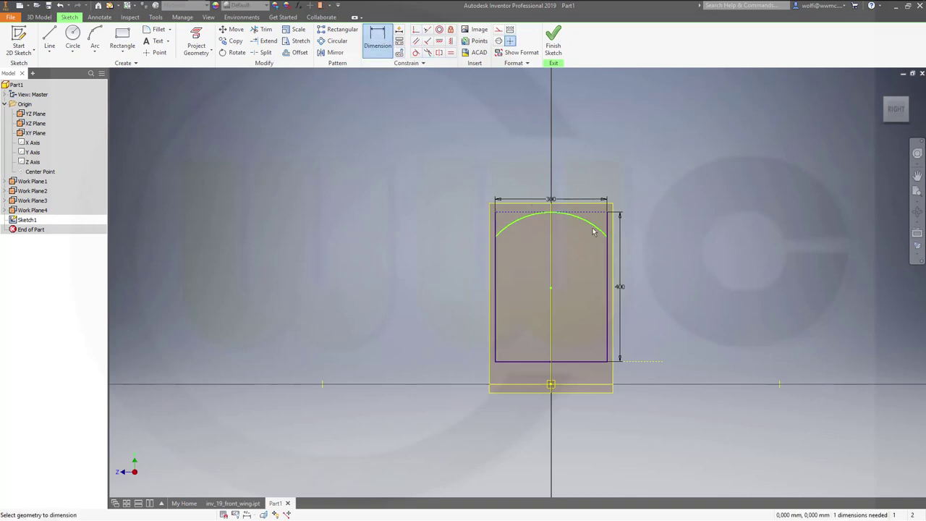
click(592, 228)
click(661, 137)
text(250)
key(Return)
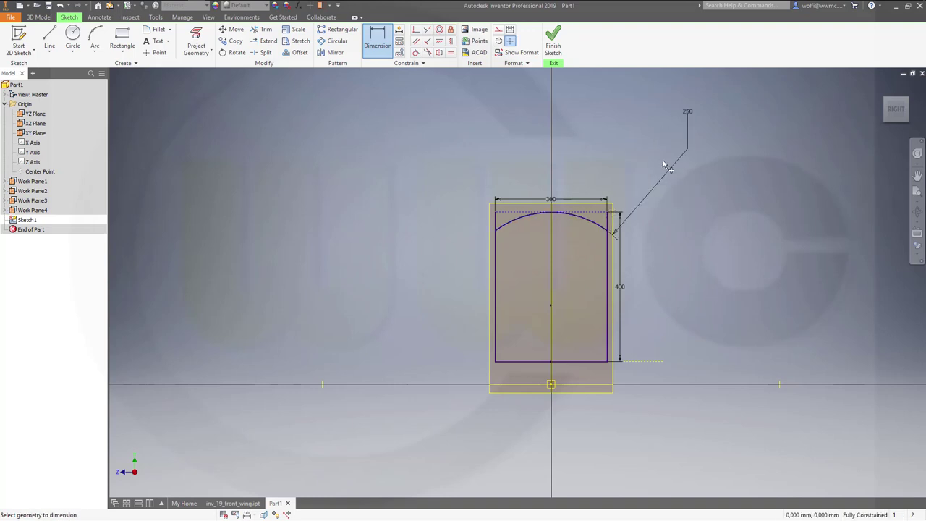
- Trim the portions of both rectangle sides that extend above the arc
click(262, 28)
click(495, 223)
click(608, 224)
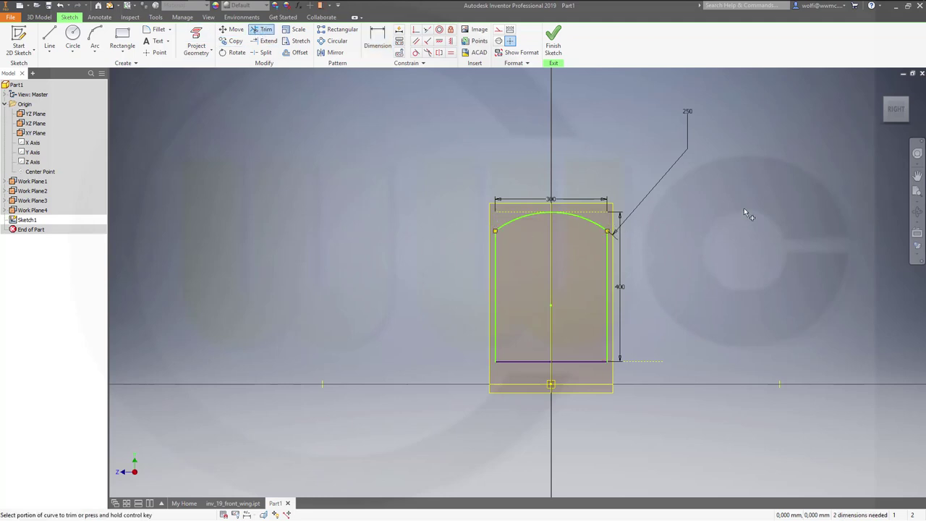
key(Escape)
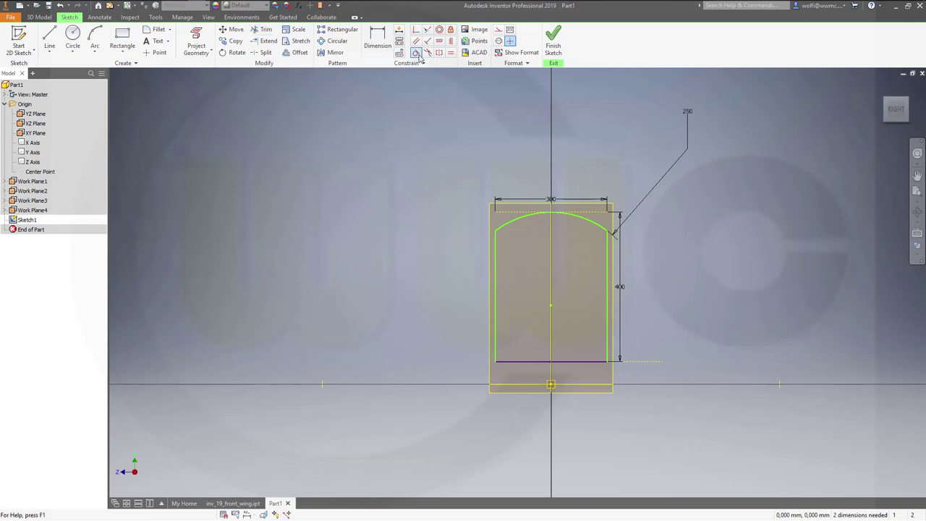
- Try to make the arc tangent to the construction line above it
click(417, 52)
click(587, 216)
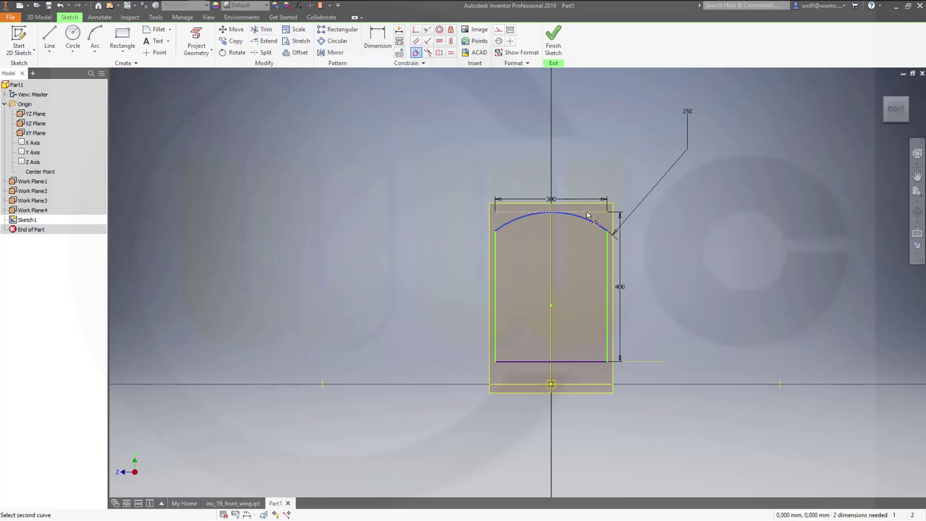
click(590, 207)
click(211, 89)
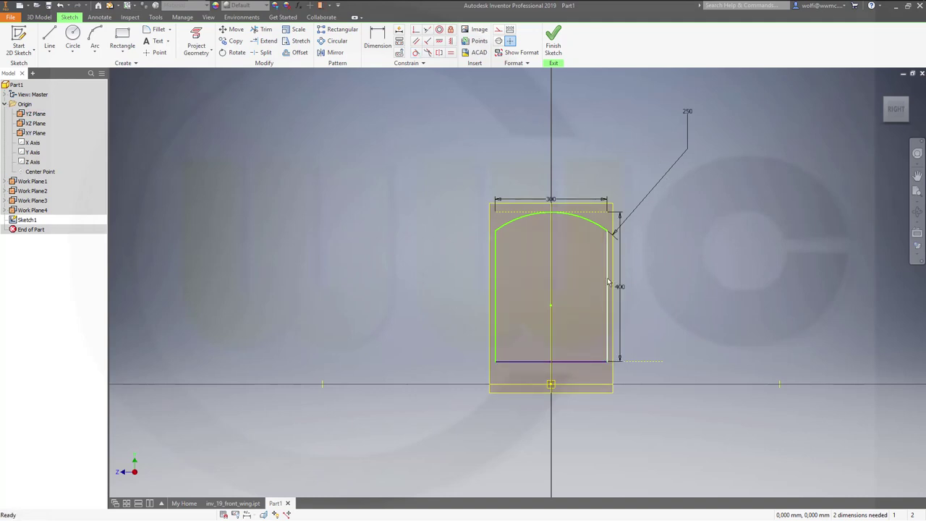
- Constrain both endpoints of the top construction line coincident with the profile's trimmed vertical sides
drag(607, 279, 605, 282)
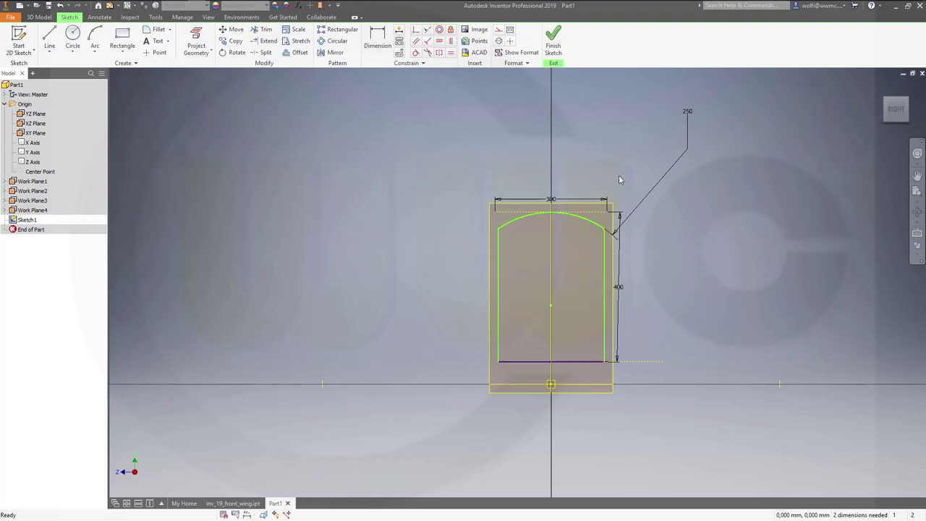
click(416, 30)
click(496, 212)
click(500, 250)
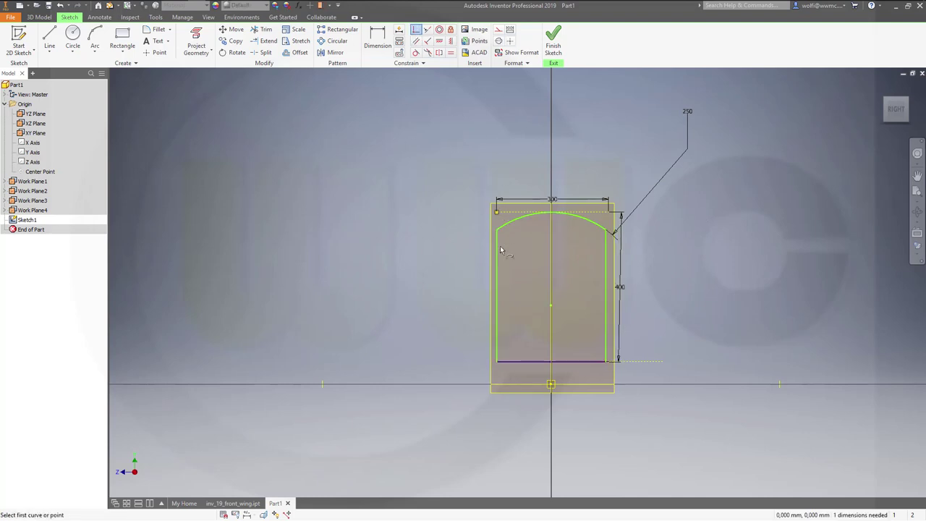
click(610, 213)
click(607, 250)
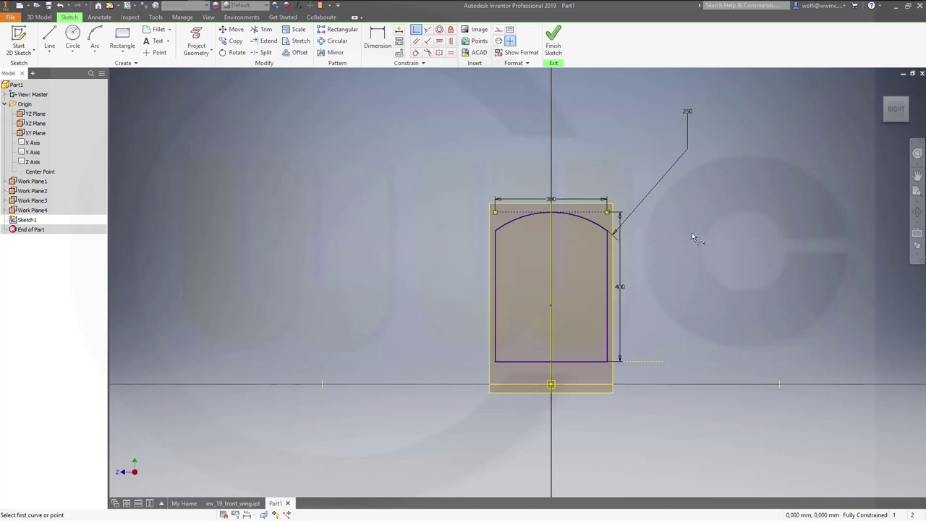
key(Escape)
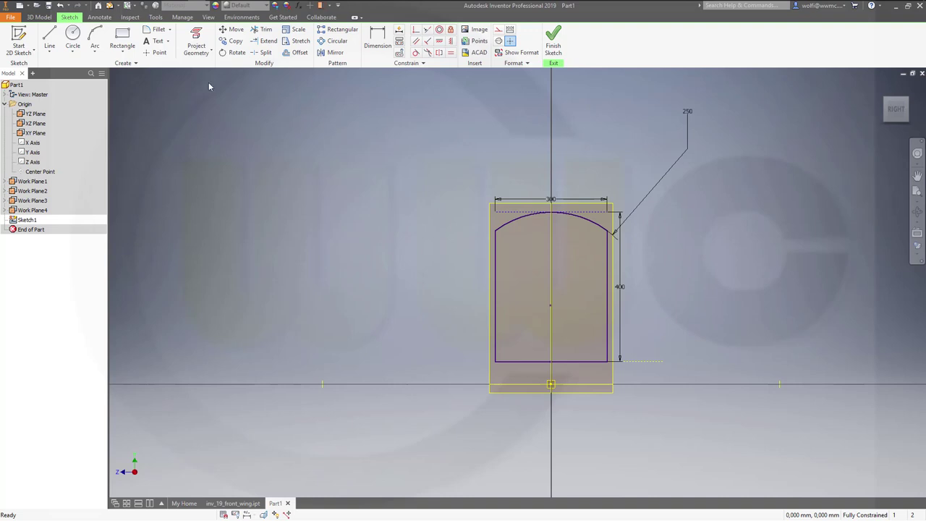
- Fillet all four corners of the nose profile with a 60 mm radius
click(156, 33)
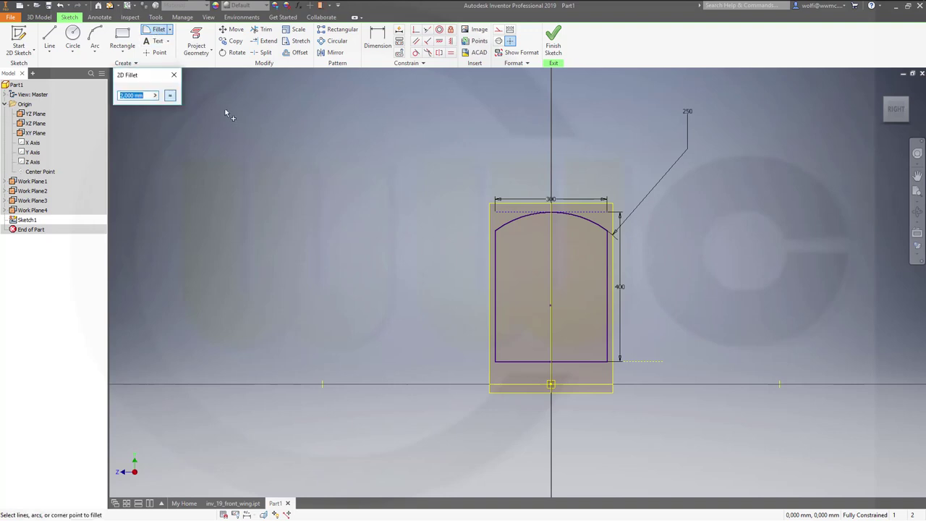
text(60)
click(506, 231)
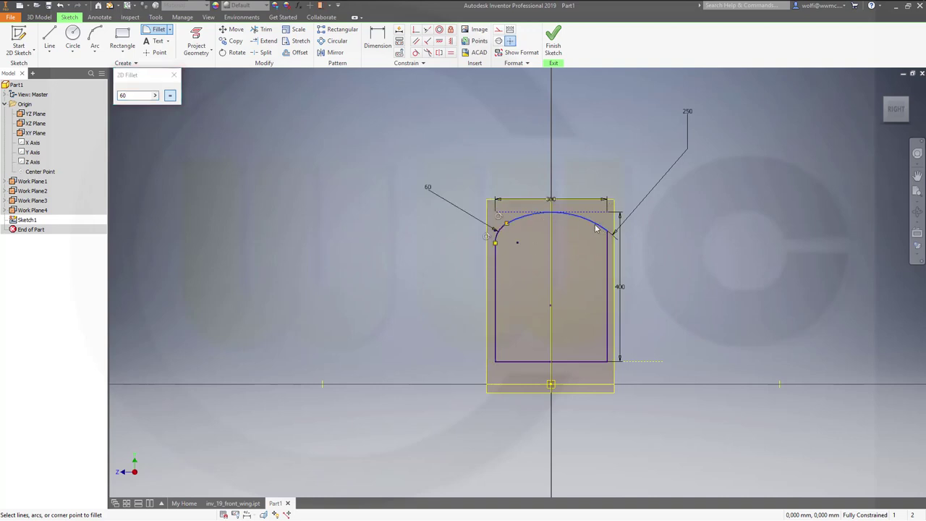
click(605, 236)
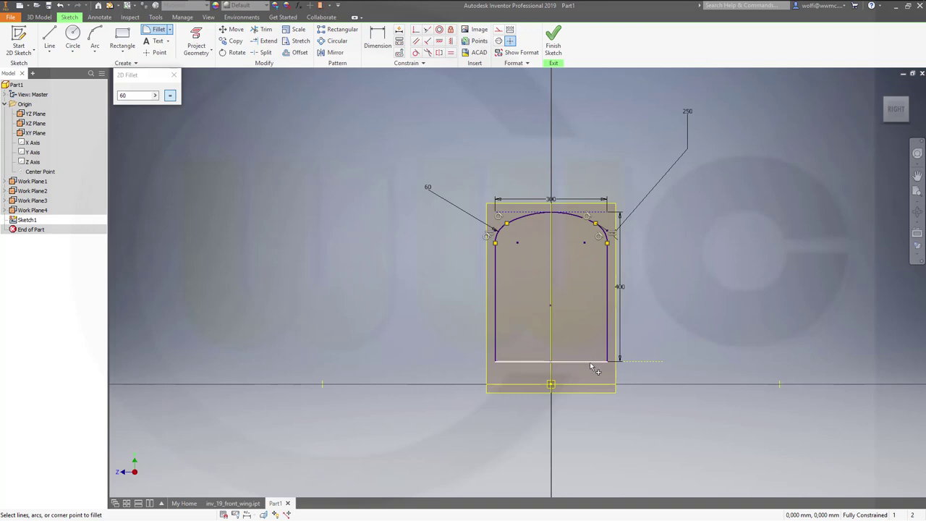
click(608, 349)
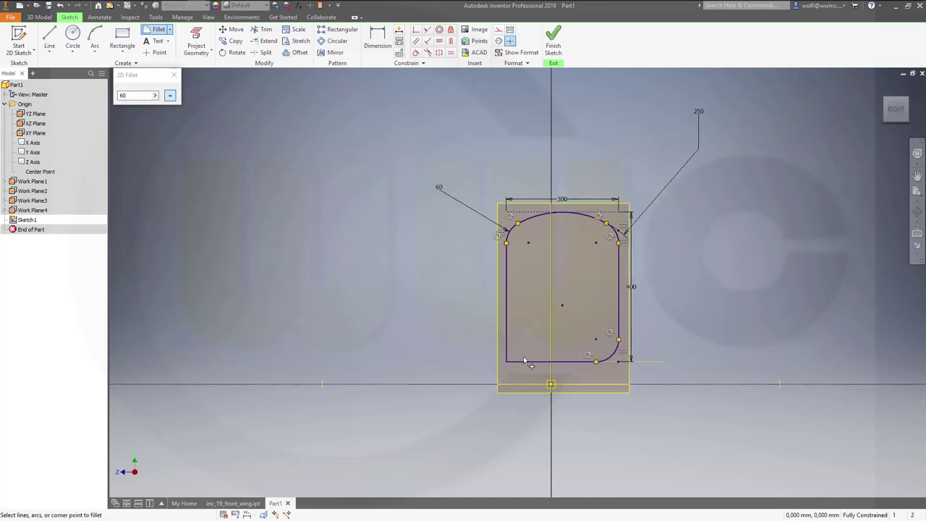
click(525, 361)
click(508, 345)
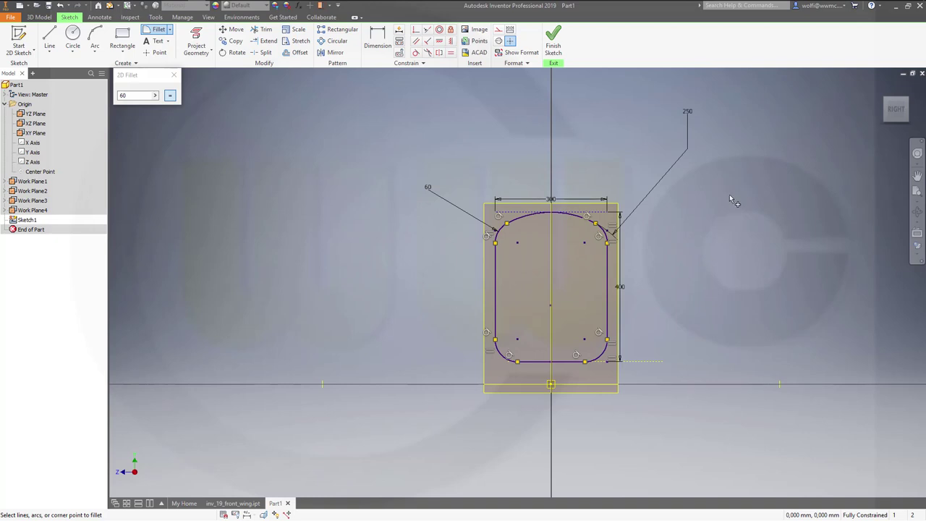
key(Escape)
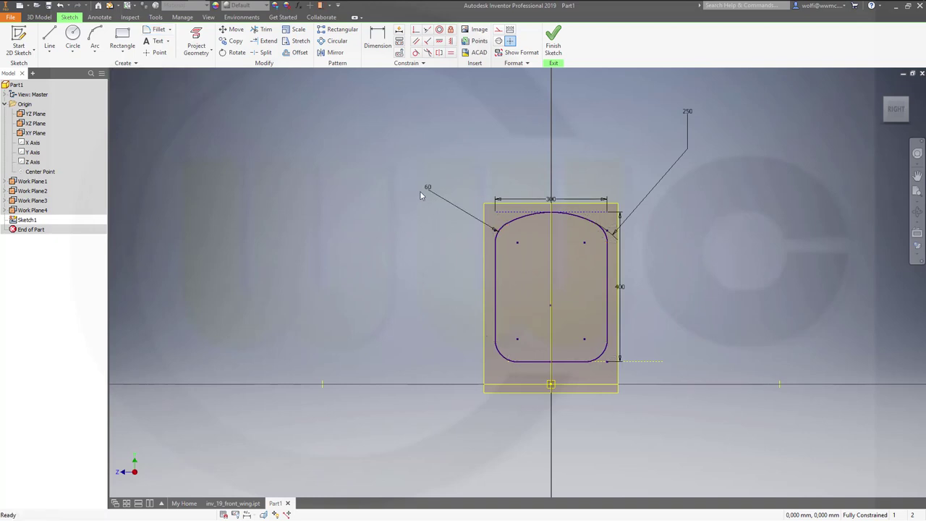
- Change the corner fillet radius to 70 mm and finish the profile sketch
double_click(428, 188)
text(70)
key(Return)
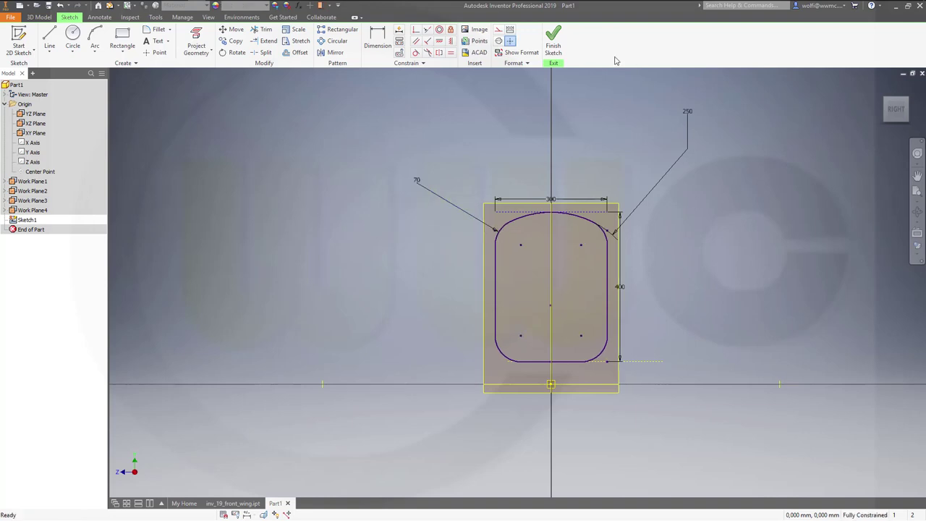
click(553, 48)
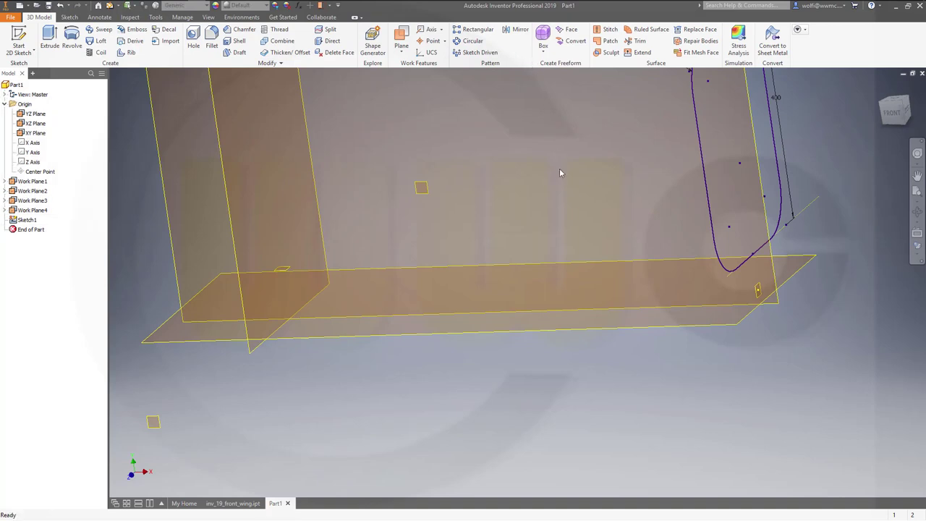
- Start a sketch on the horizontal plane and draw a closed trapezoid with its short vertical edge near the origin and a longer parallel edge
click(20, 40)
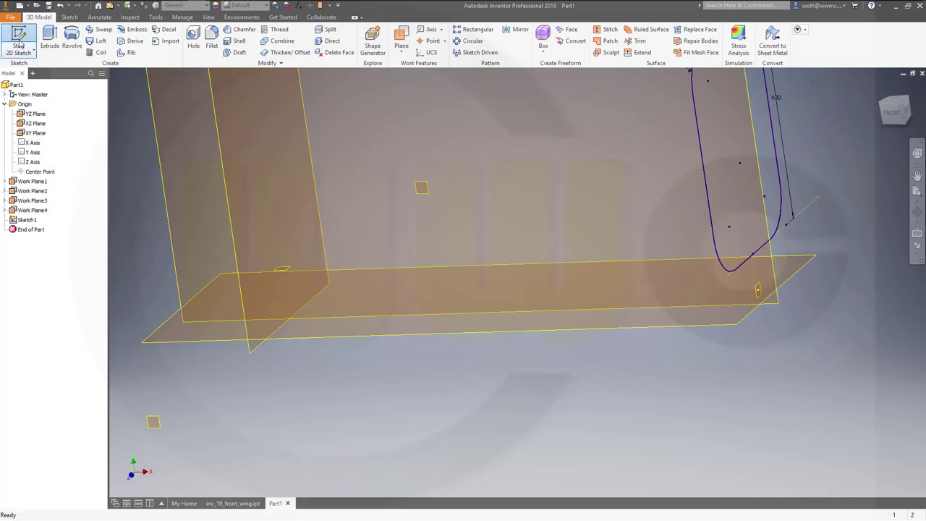
click(802, 272)
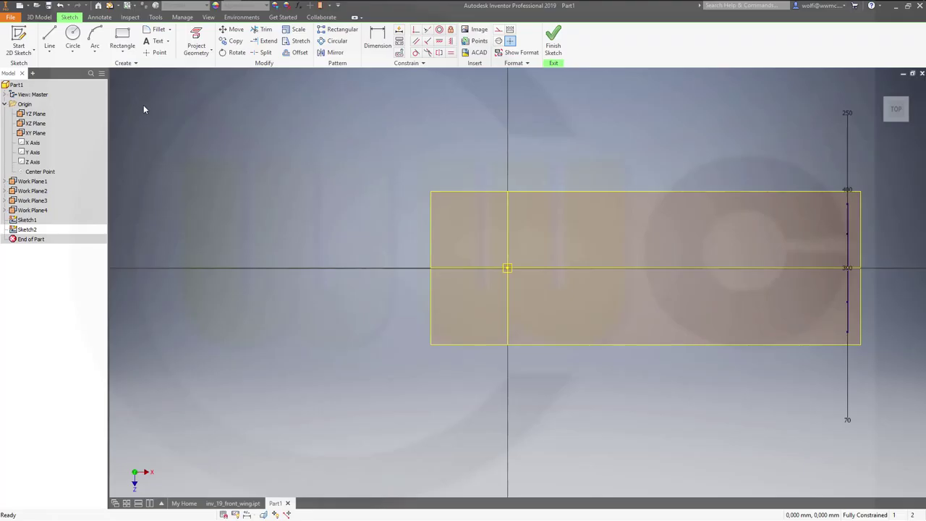
click(49, 40)
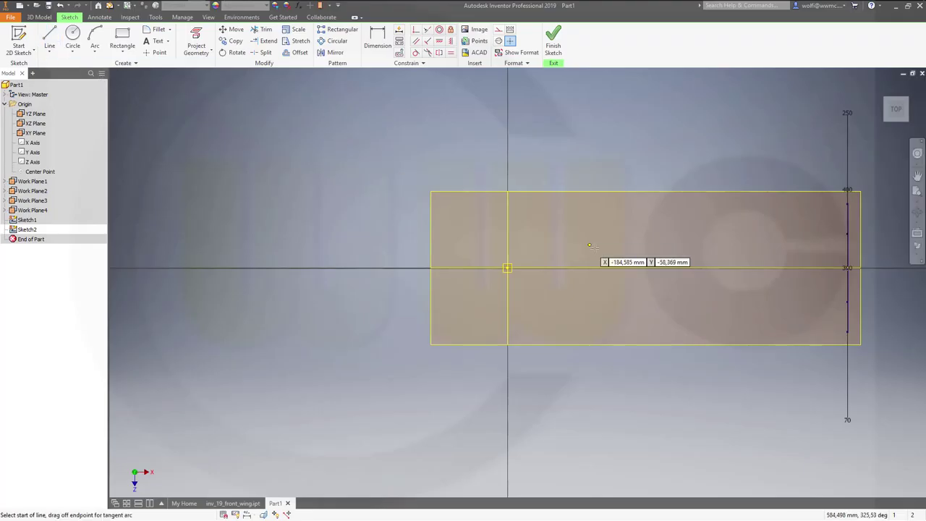
click(544, 241)
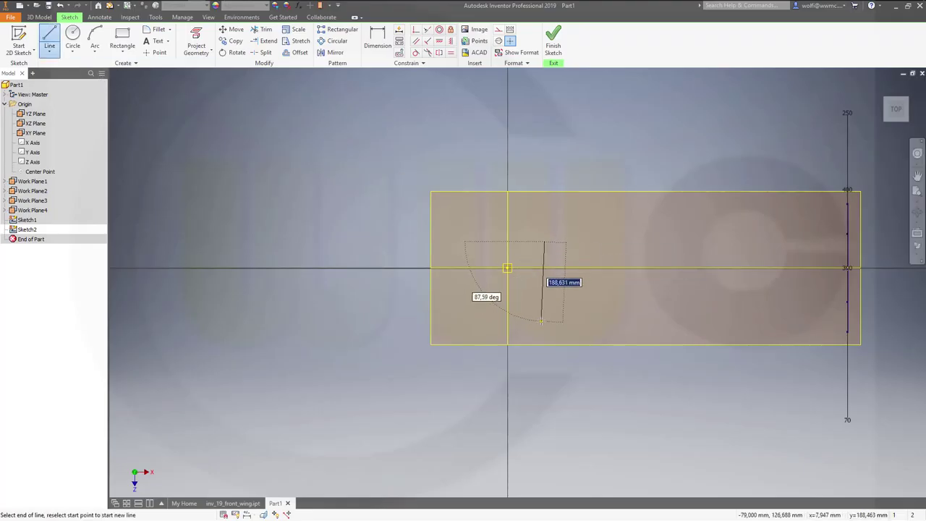
click(545, 318)
click(744, 376)
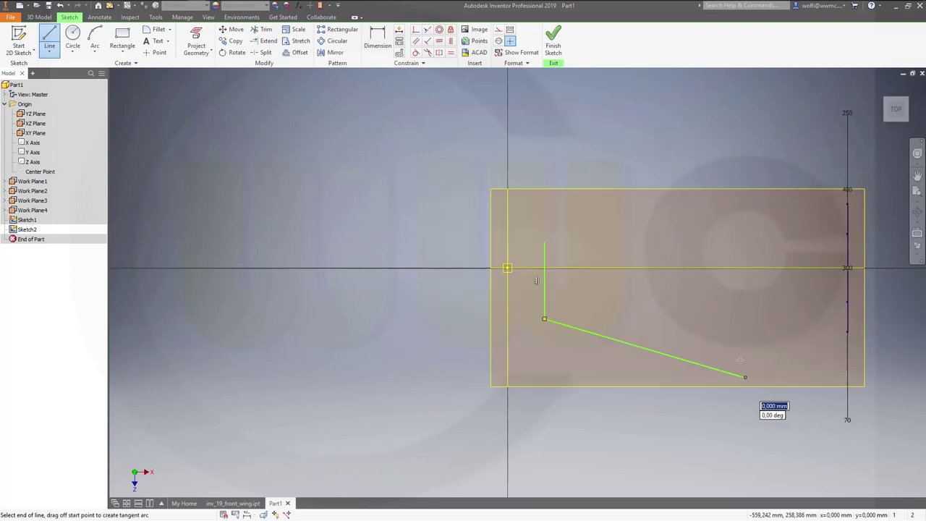
click(746, 205)
right_click(585, 235)
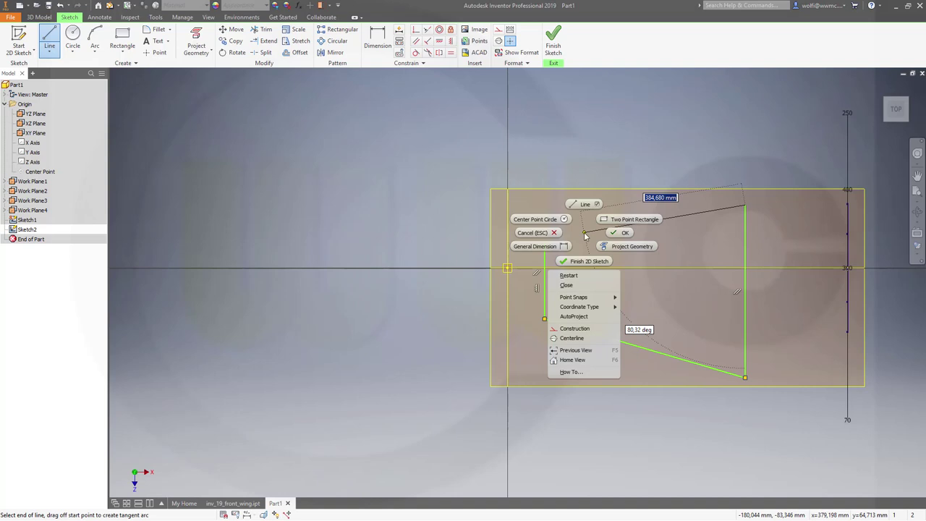
click(566, 285)
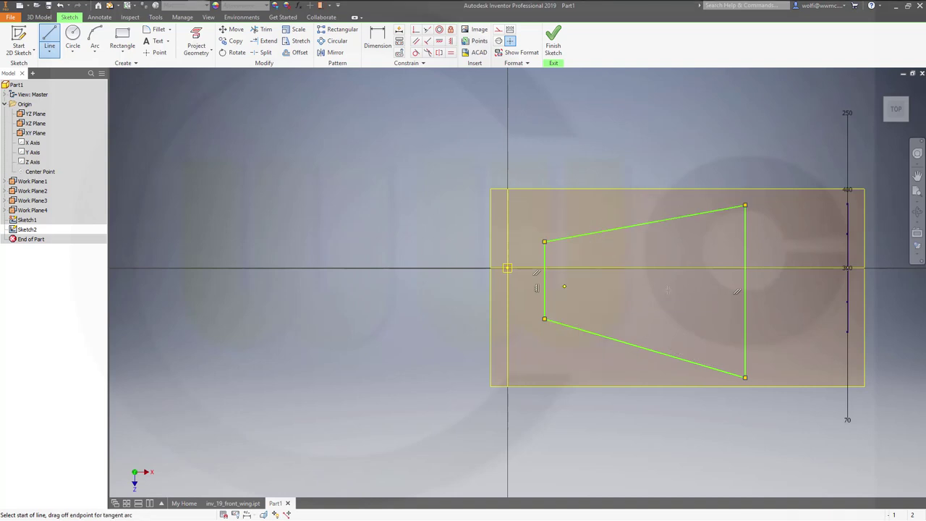
- Align the midpoints of the trapezoid's two vertical edges with a Horizontal constraint
click(439, 40)
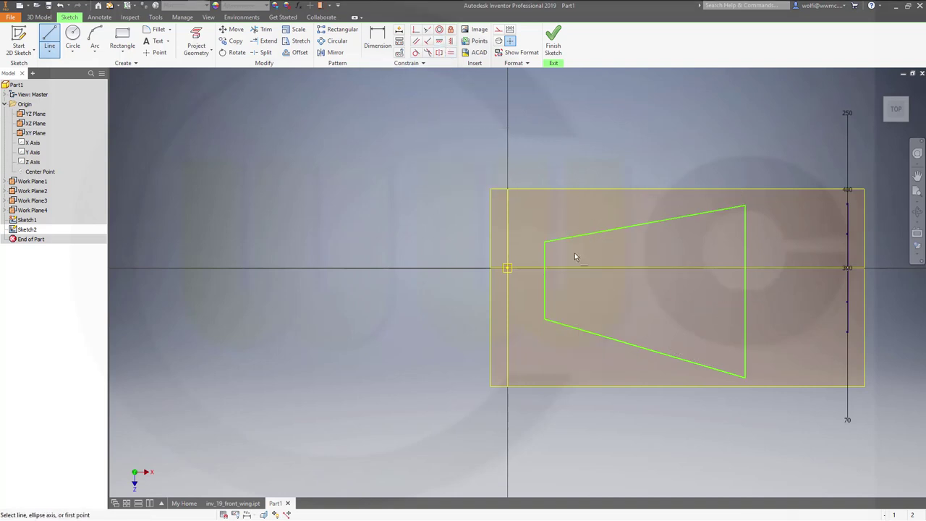
click(545, 282)
click(746, 292)
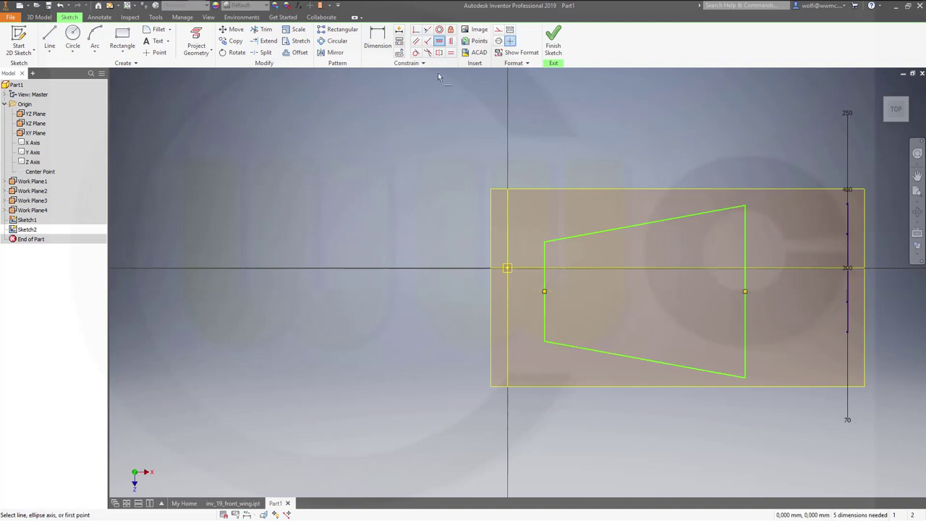
- Dimension the trapezoid's short vertical edge as 150 mm
click(378, 38)
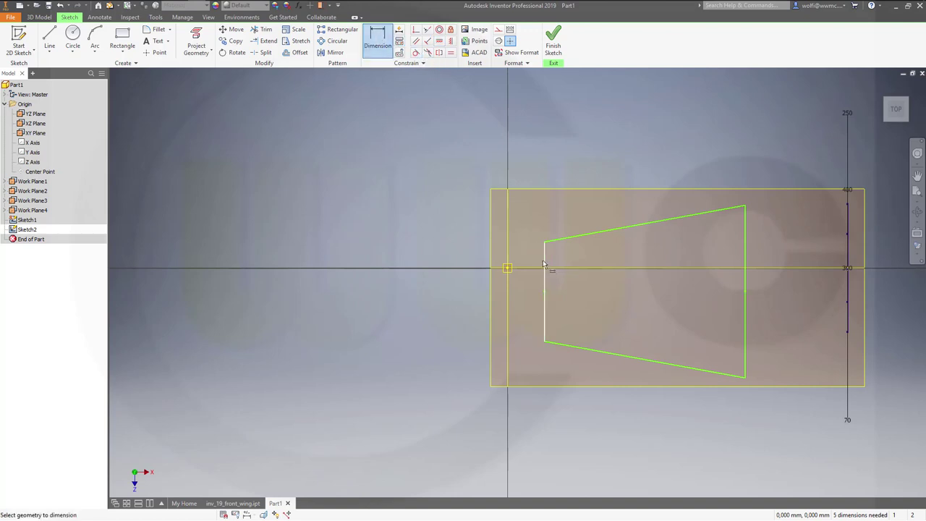
click(544, 264)
click(382, 277)
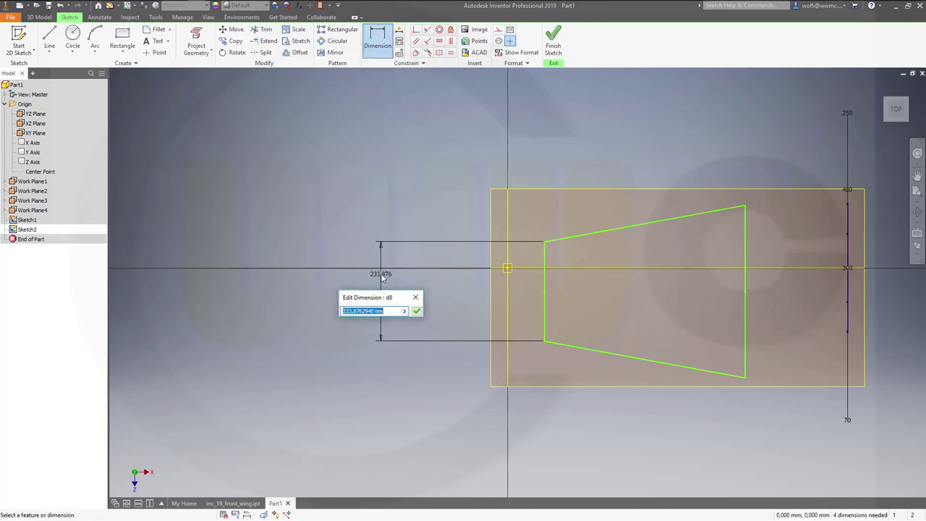
text(150)
key(Return)
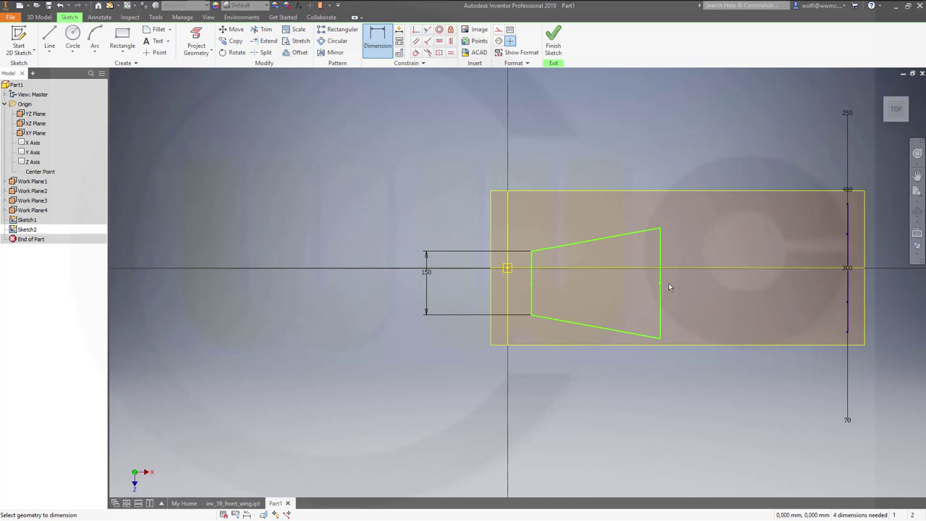
- Dimension the trapezoid's longer vertical edge as 250 mm and the distance between its two vertical edges as 300 mm
click(661, 294)
click(721, 287)
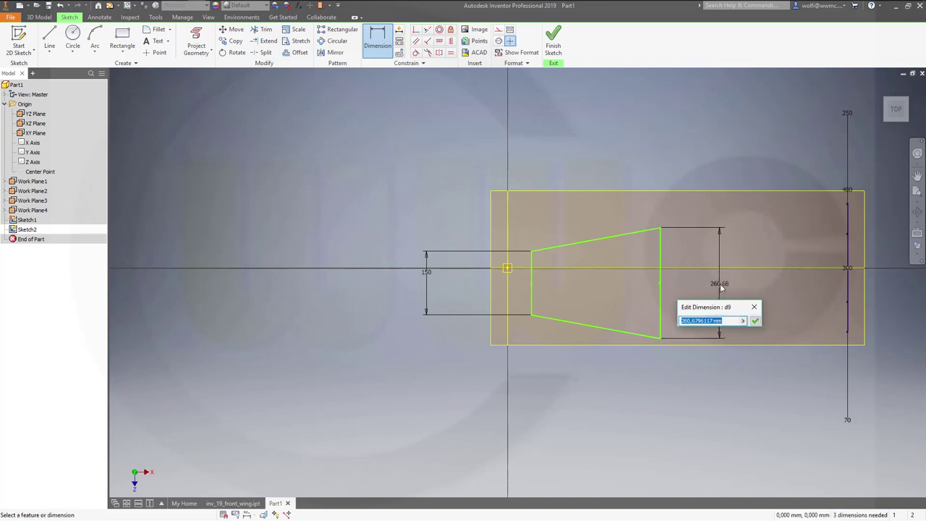
text(250)
key(Return)
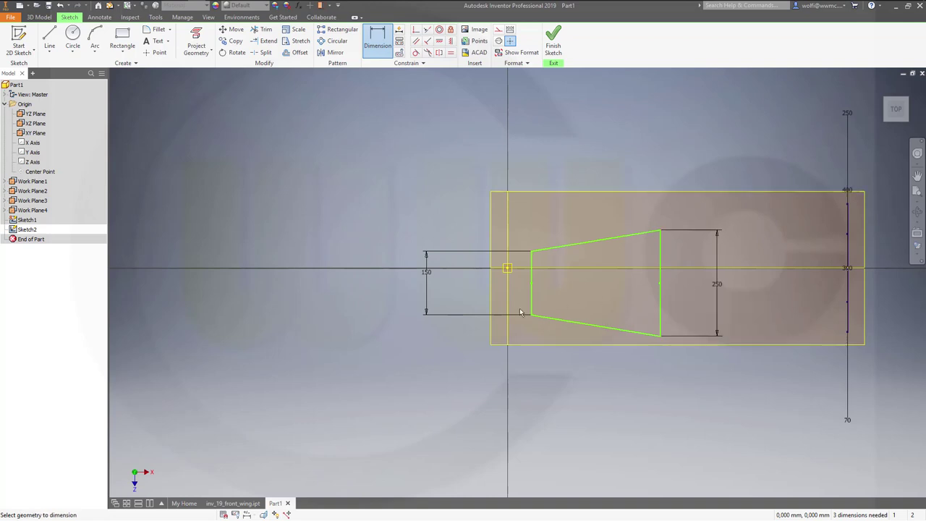
click(531, 296)
click(661, 317)
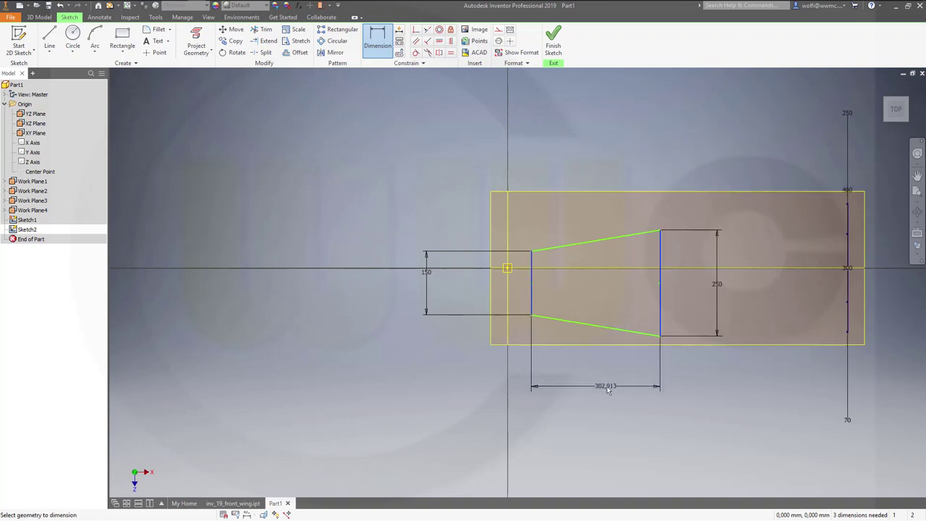
click(605, 385)
text(300)
key(Return)
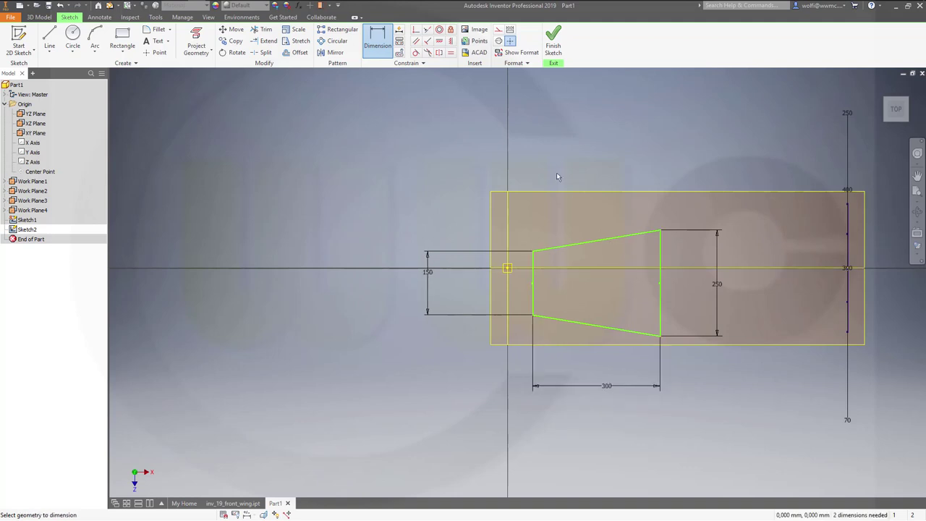
- Make the midpoint of the trapezoid's short vertical edge coincident with the sketch origin point
key(c)
click(534, 288)
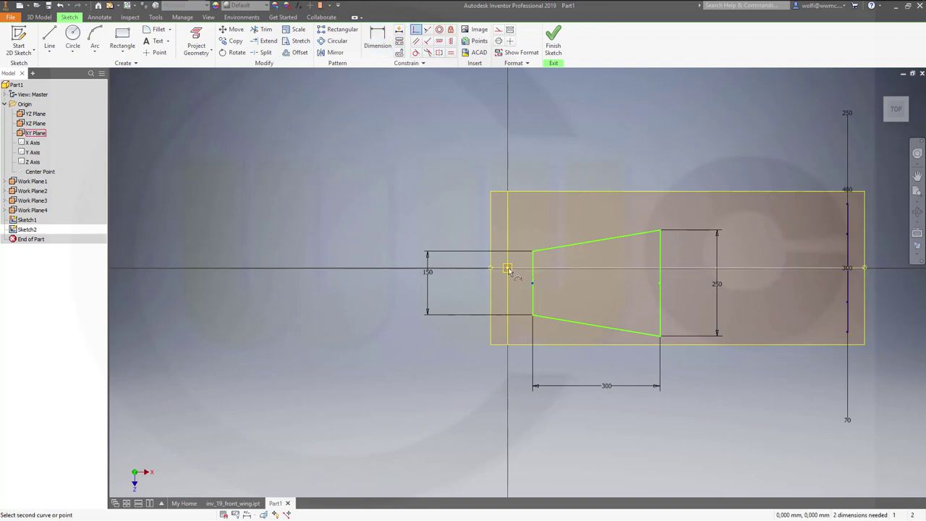
right_click(509, 270)
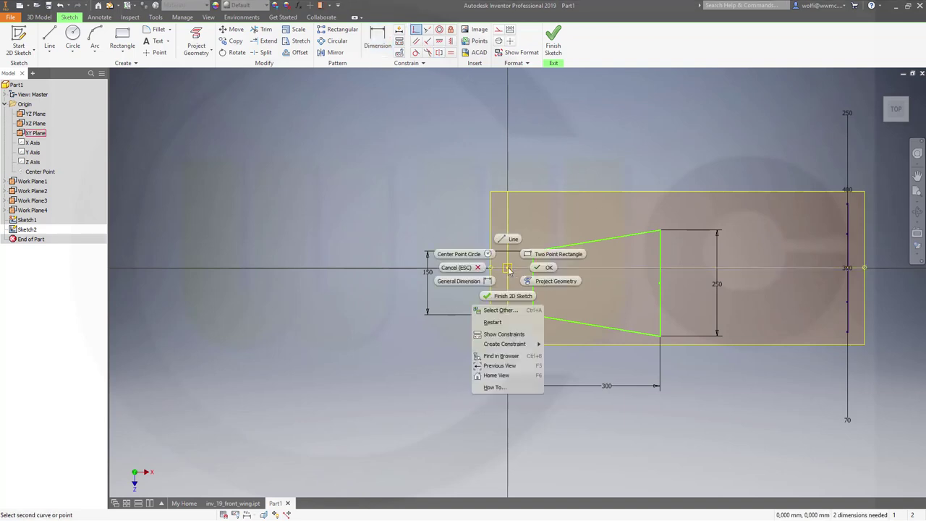
click(500, 310)
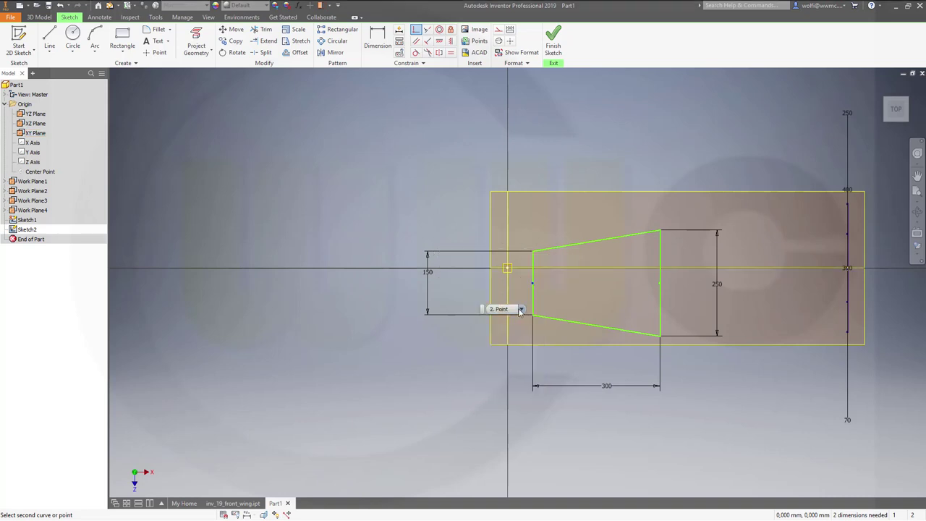
click(521, 310)
click(510, 312)
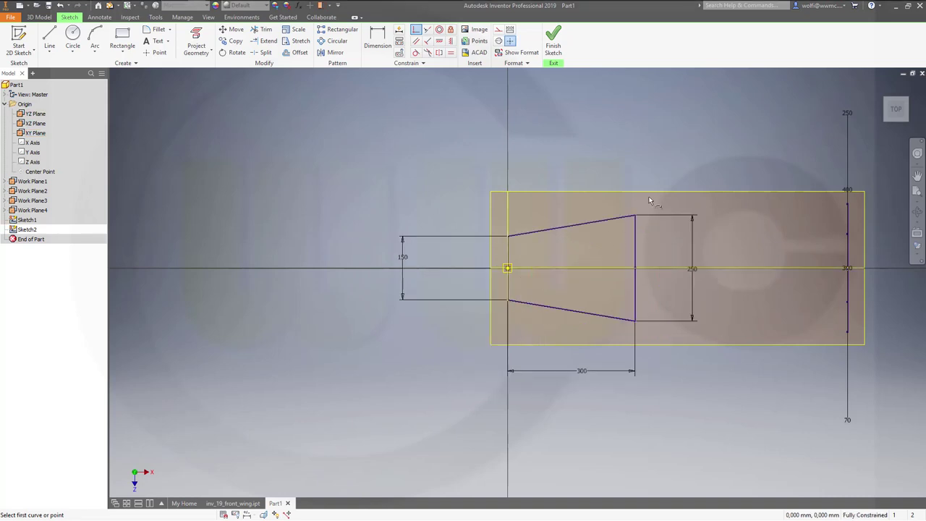
- Round all four corners of the trapezoid with 40 mm fillets
click(158, 31)
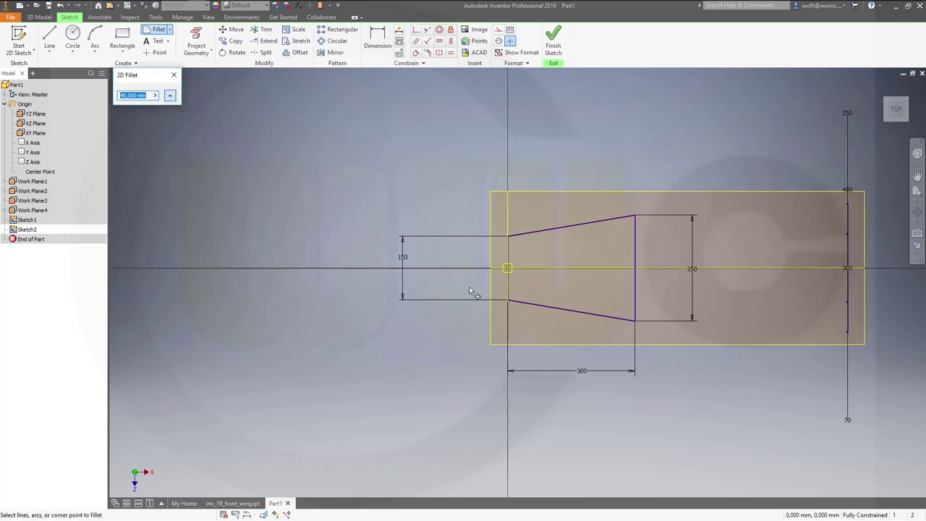
click(510, 262)
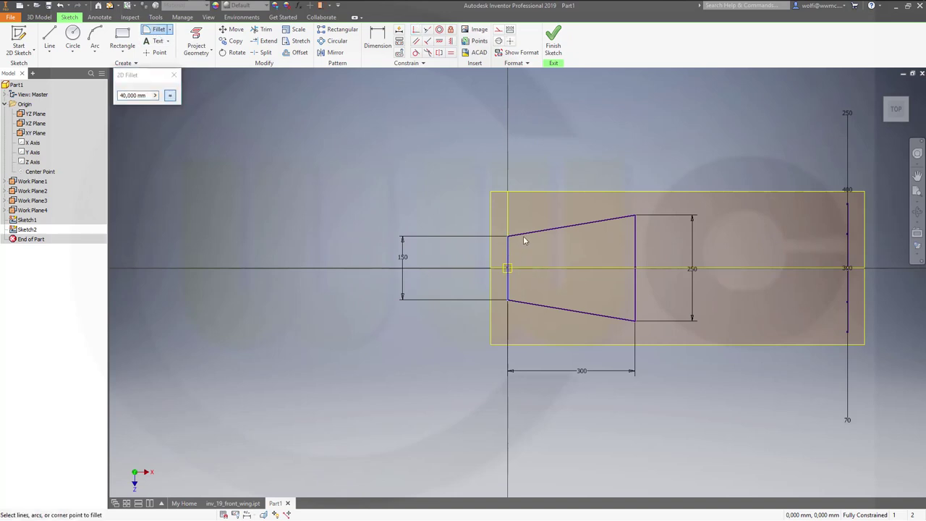
click(523, 238)
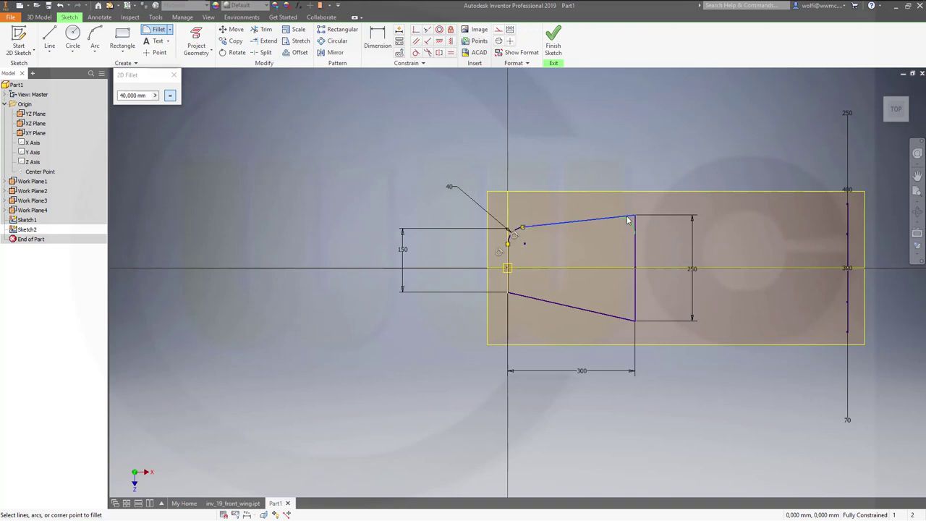
click(629, 223)
click(636, 234)
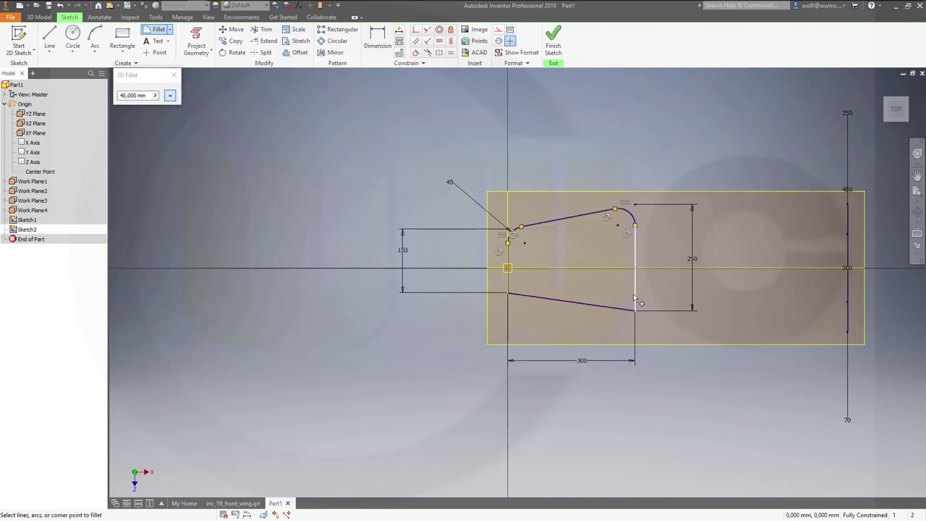
click(635, 299)
click(626, 309)
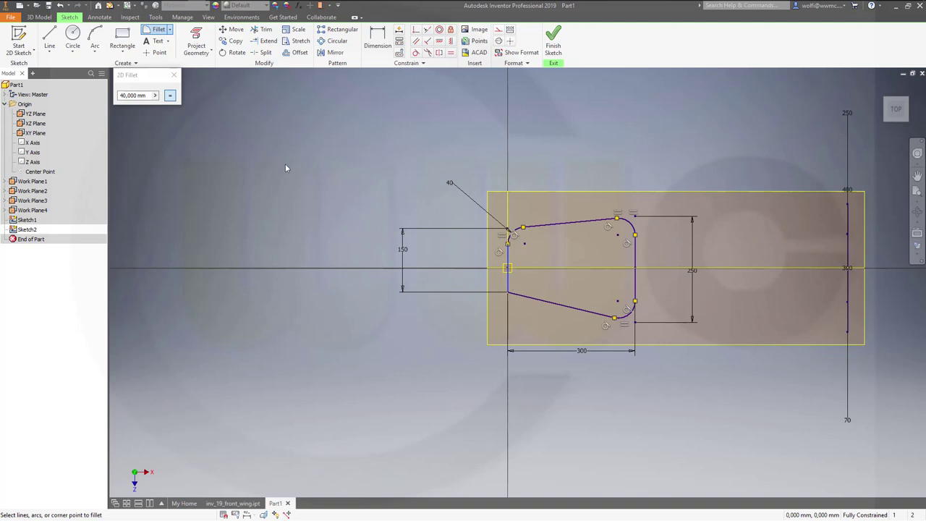
click(506, 290)
click(519, 298)
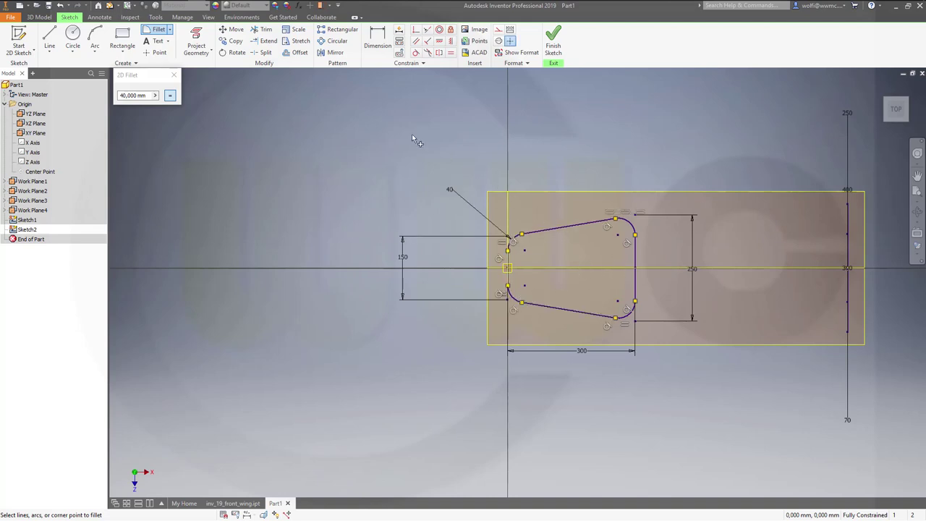
key(Escape)
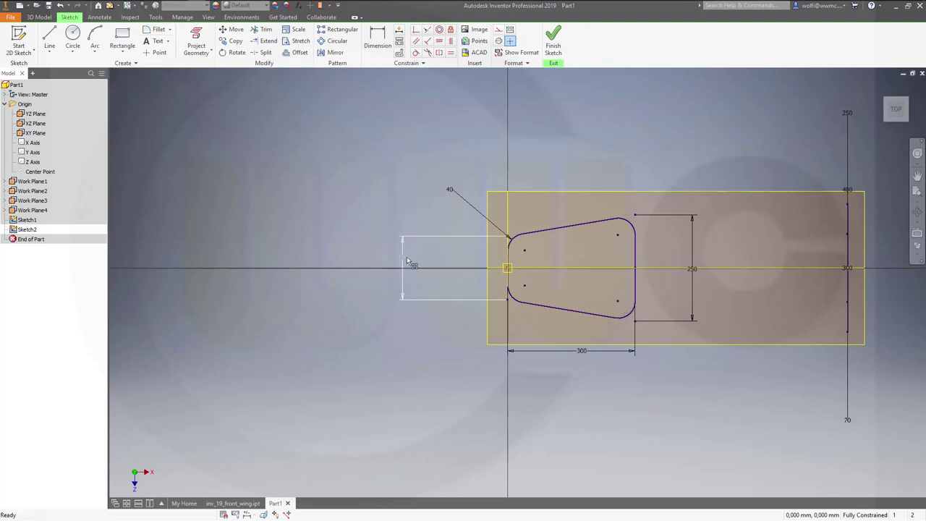
- Change the trapezoid's short edge dimension to 120 mm and finish the sketch
click(406, 257)
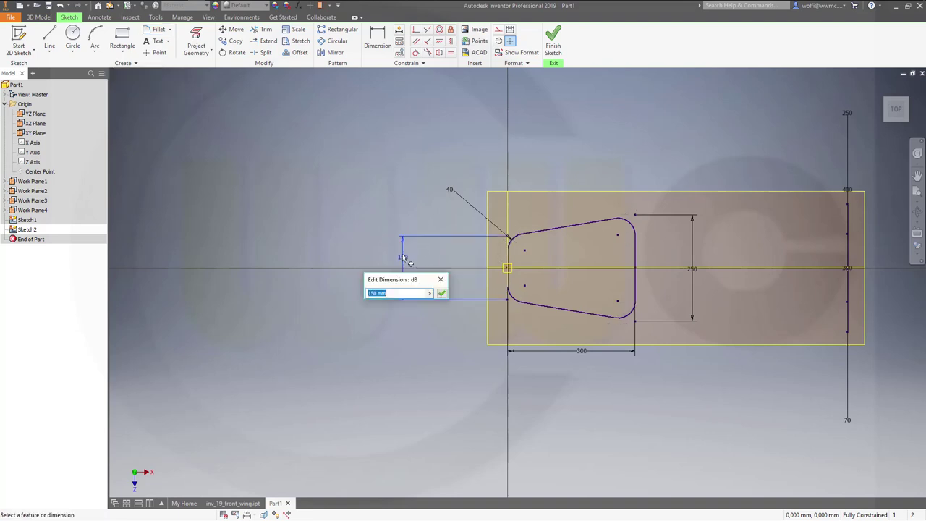
text(120)
key(Return)
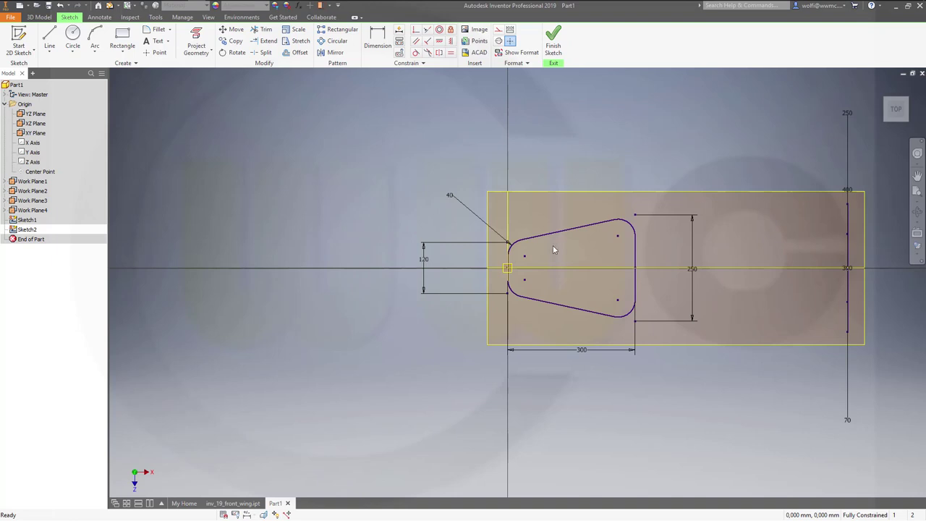
click(553, 40)
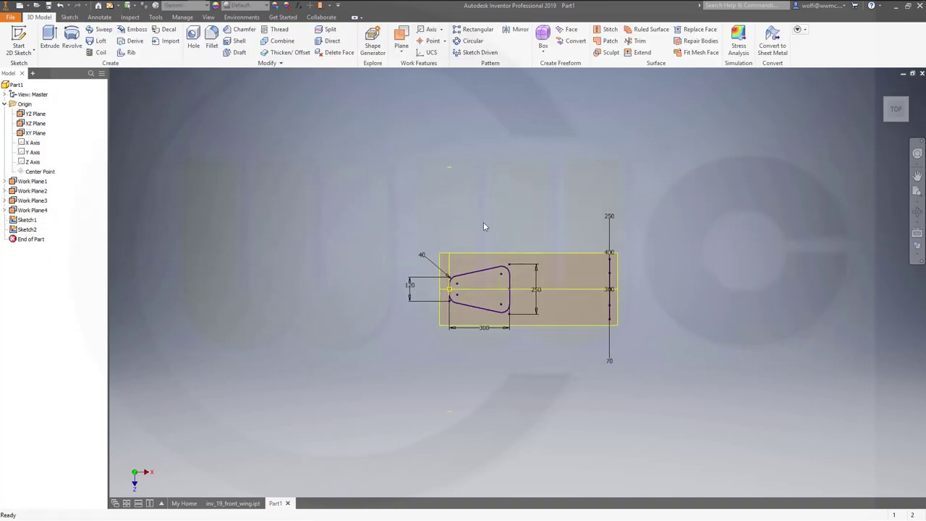
mouse_move(478, 216)
shift+middle_down()
mouse_move(480, 171)
mouse_move(491, 158)
shift+middle_up()
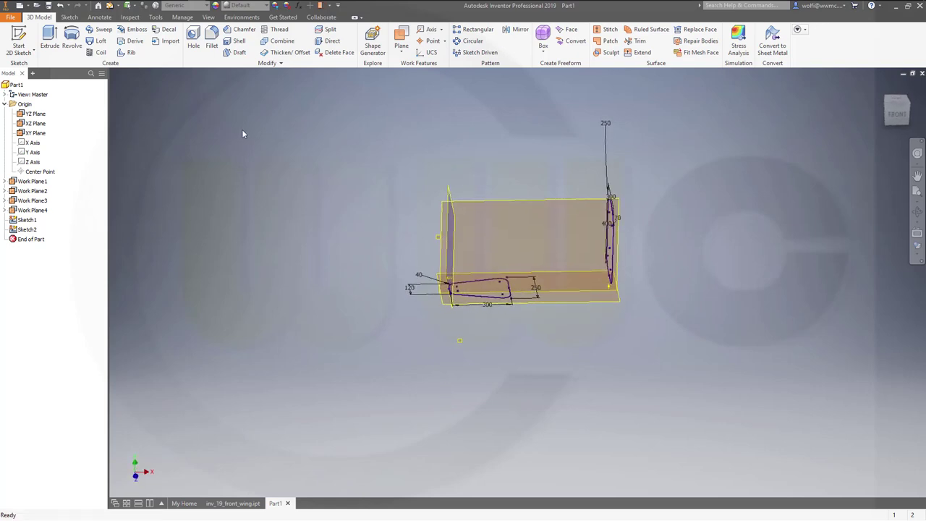
click(101, 42)
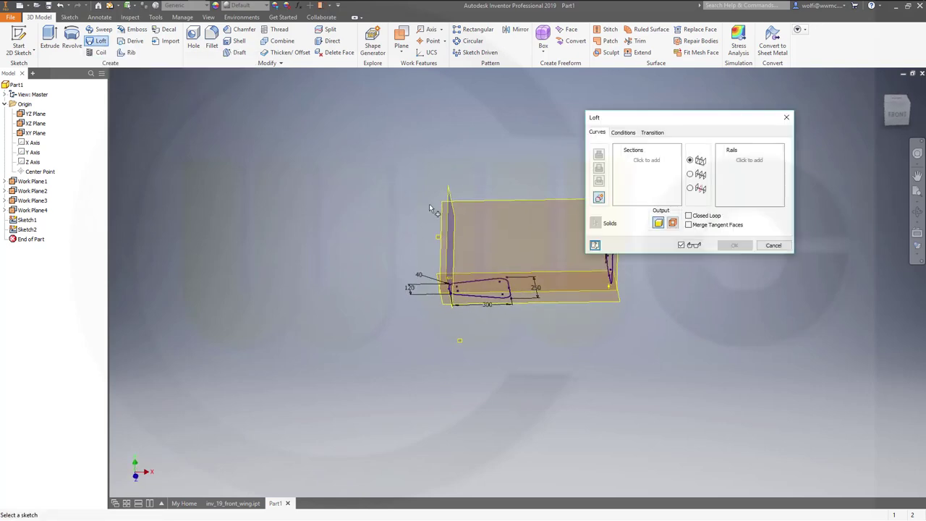
mouse_move(553, 331)
shift+middle_down()
mouse_move(542, 355)
mouse_move(490, 396)
shift+middle_up()
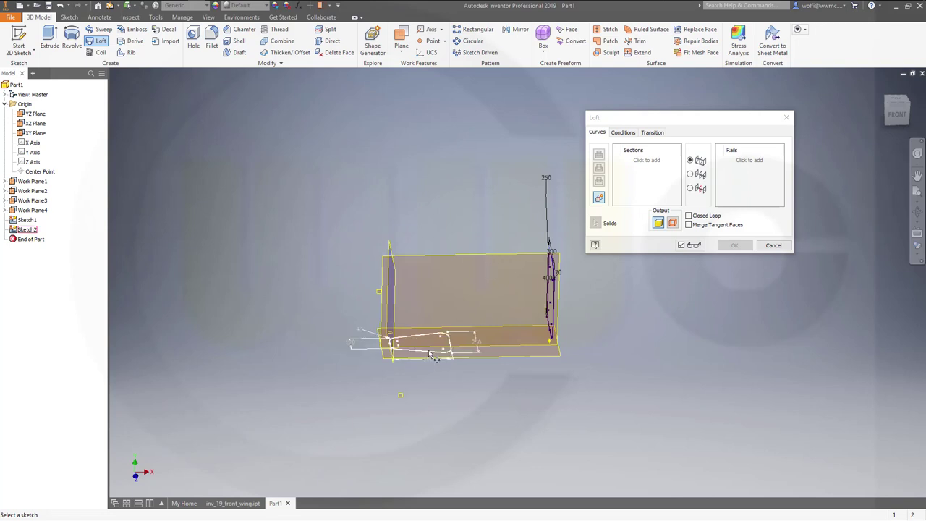
click(773, 245)
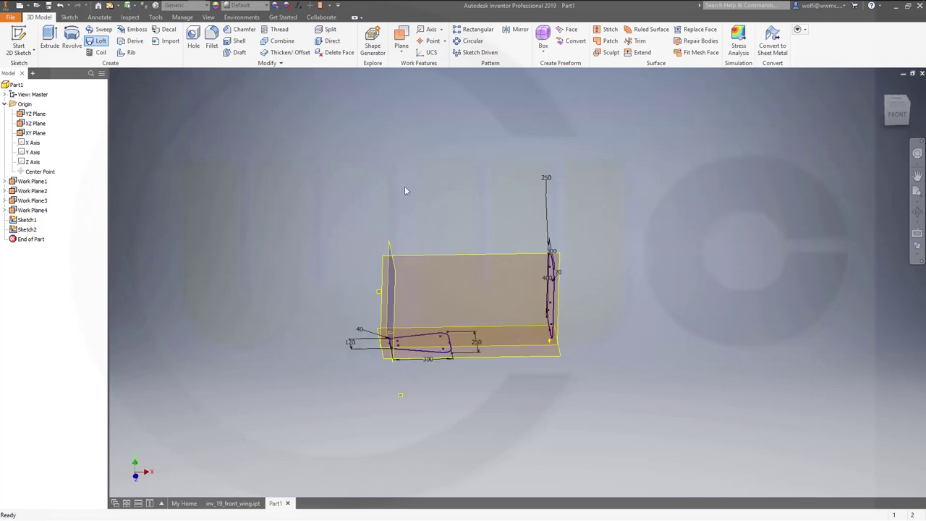
- Extrude the rounded trapezoid profile downward into a thin solid, using a Distance extent with the direction flipped
click(49, 38)
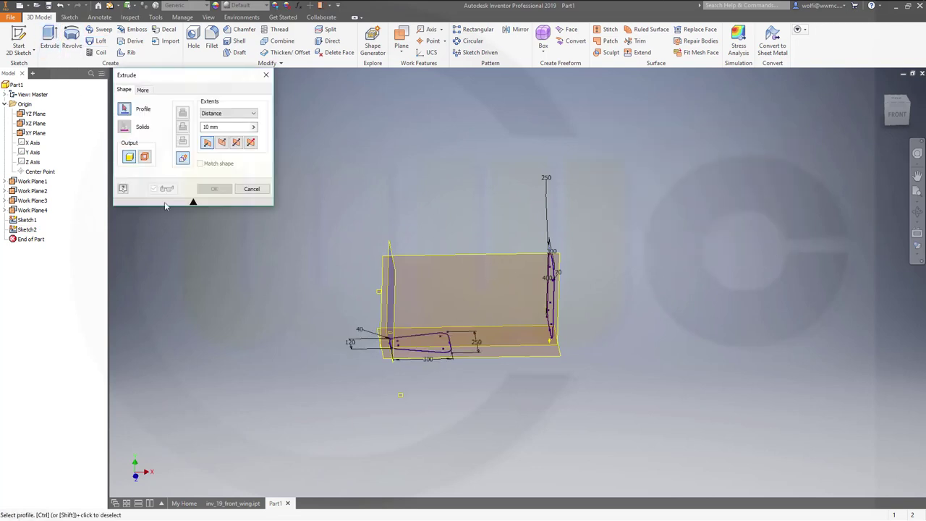
click(441, 360)
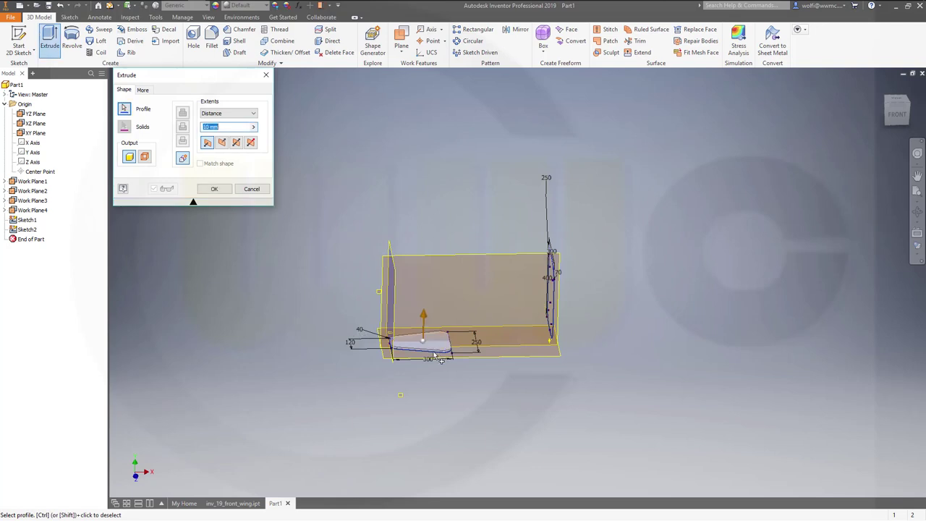
click(221, 142)
click(222, 128)
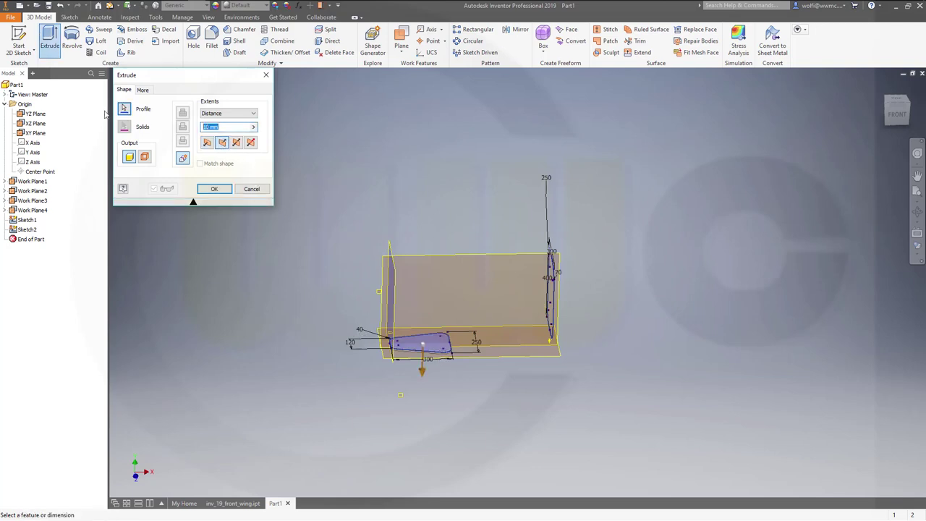
key(Return)
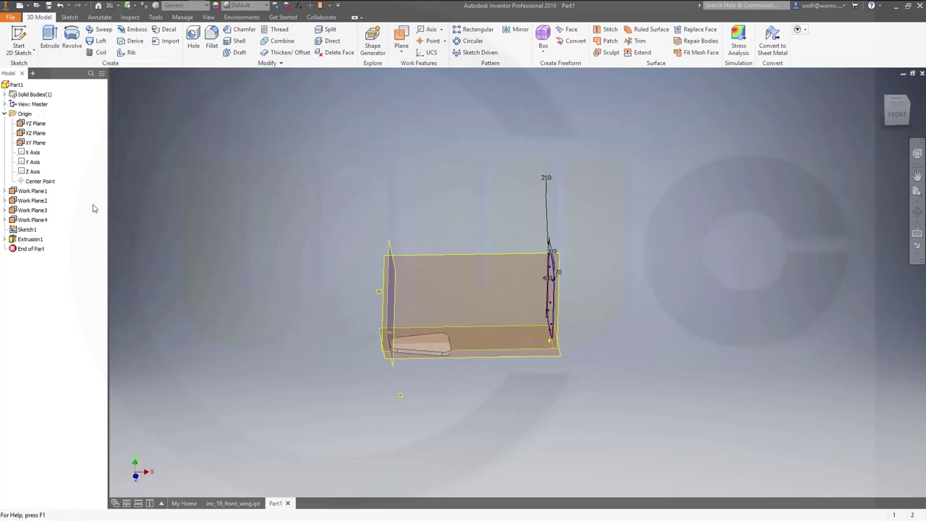
- Share the trapezoid sketch used by the extrusion so that another feature can use it
click(6, 239)
right_click(35, 249)
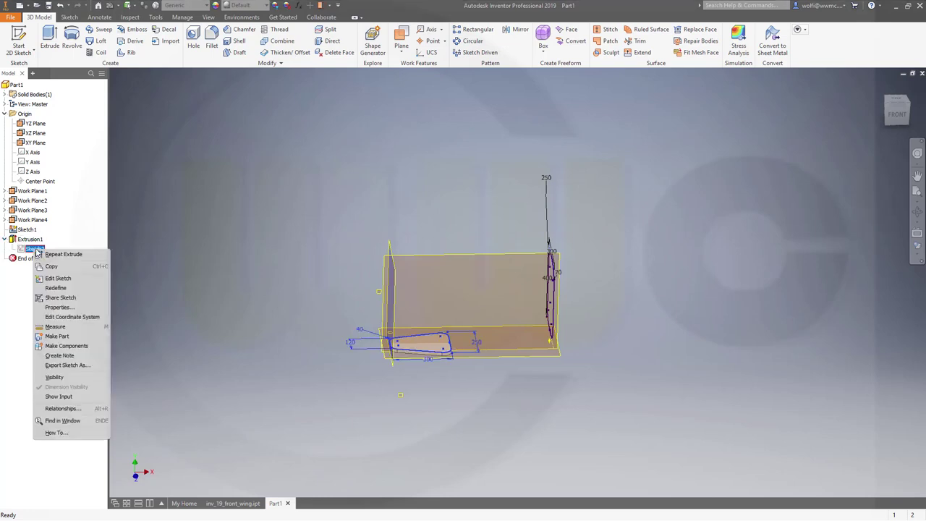
click(60, 297)
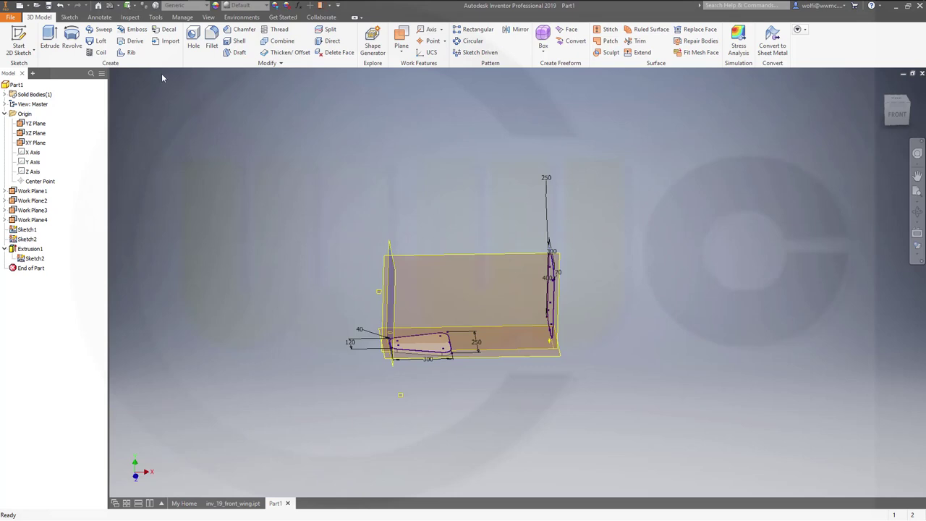
- Start a Loft with the shared trapezoid sketch as the first section and the upright profile of Sketch1 as the second
click(99, 40)
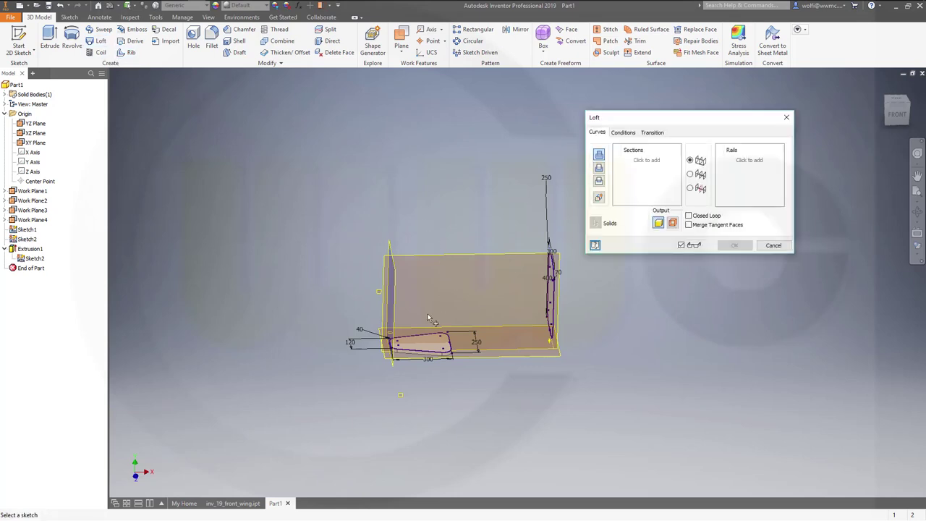
click(34, 259)
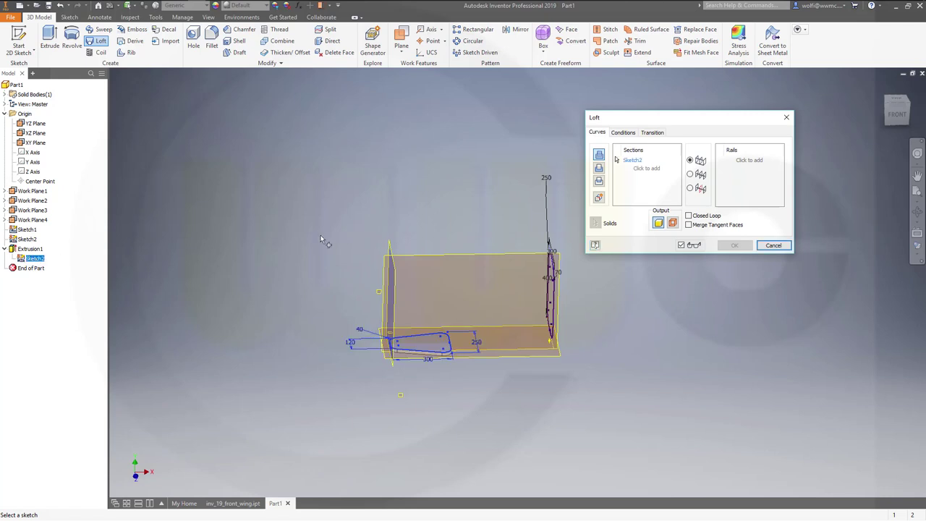
click(552, 312)
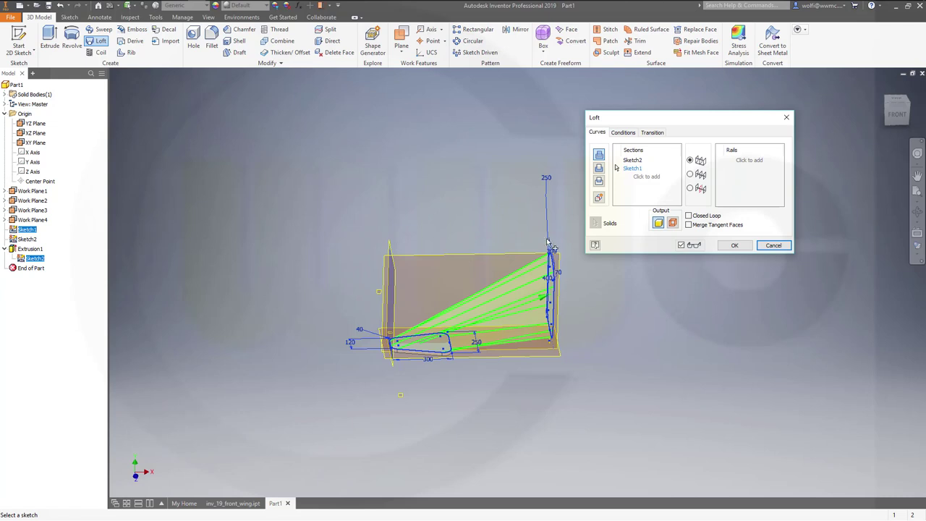
scroll(499, 338, up, 5)
scroll(414, 295, down, 2)
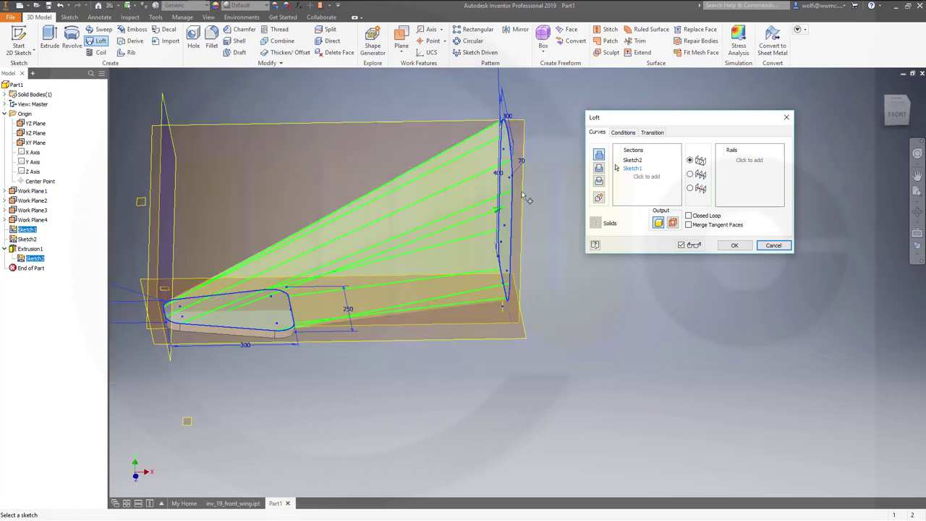
- Apply a Direction Condition to the loft's Sketch2 section
click(616, 135)
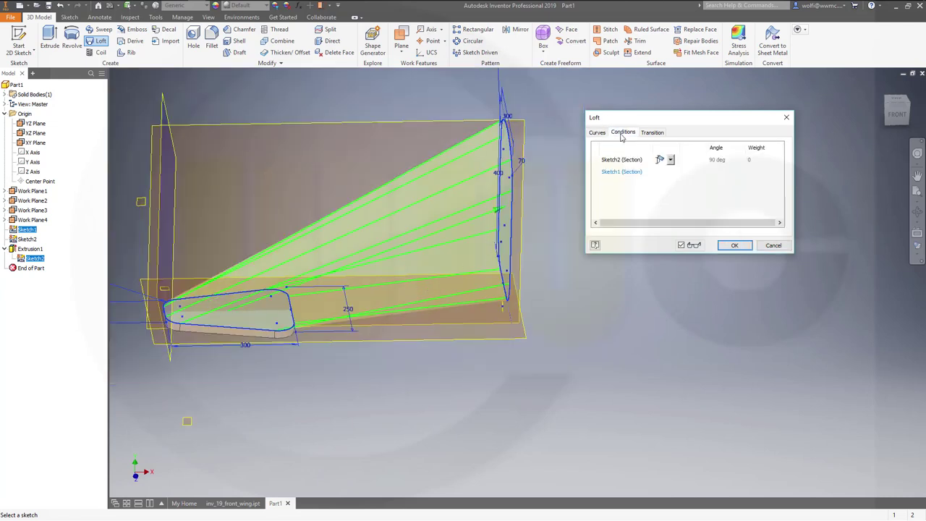
click(670, 160)
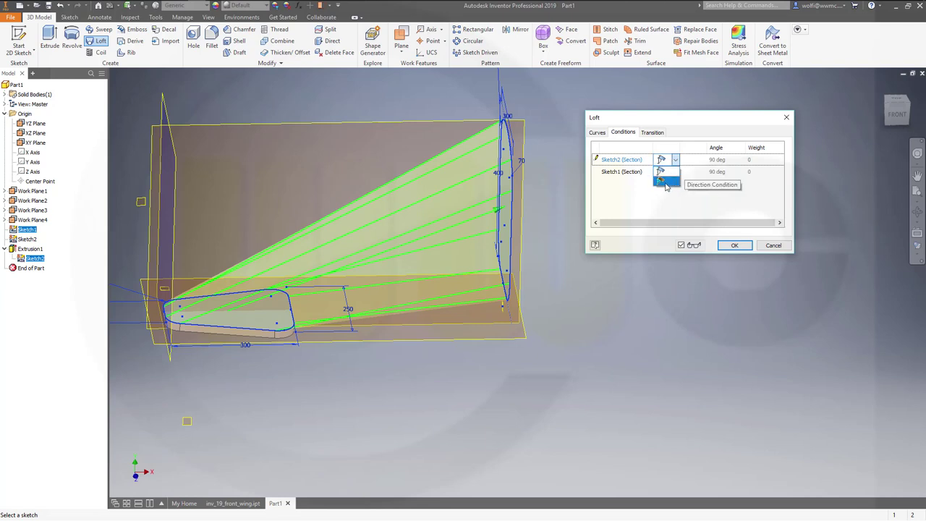
click(667, 185)
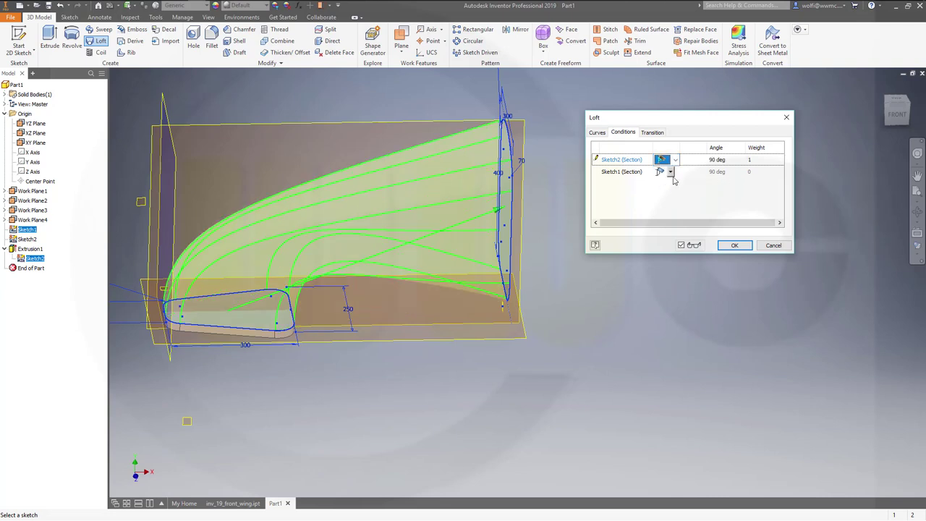
- Apply a Direction Condition to the loft's Sketch1 section as well
click(671, 173)
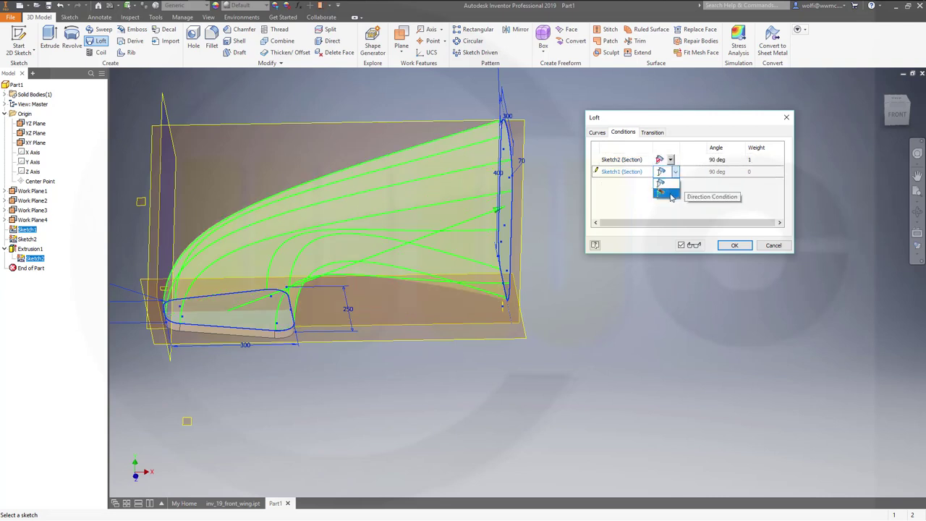
click(666, 194)
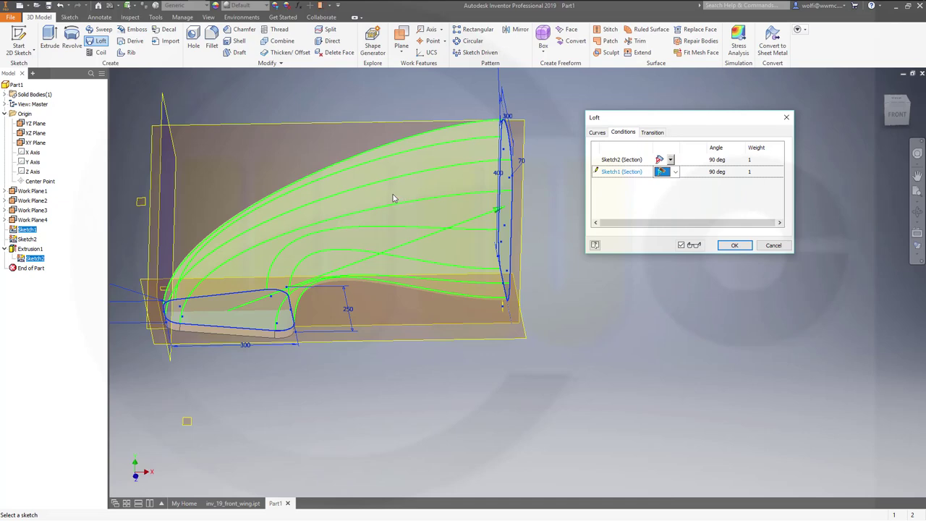
shift+middle_drag(365, 189, 410, 189)
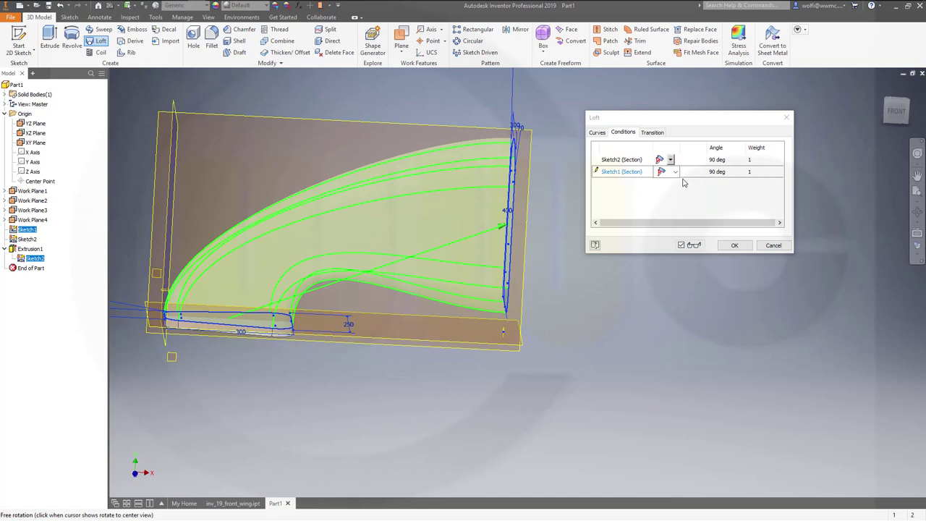
- Set the weight of the Sketch2 section to 0.7 and create the loft
click(753, 160)
text(0)
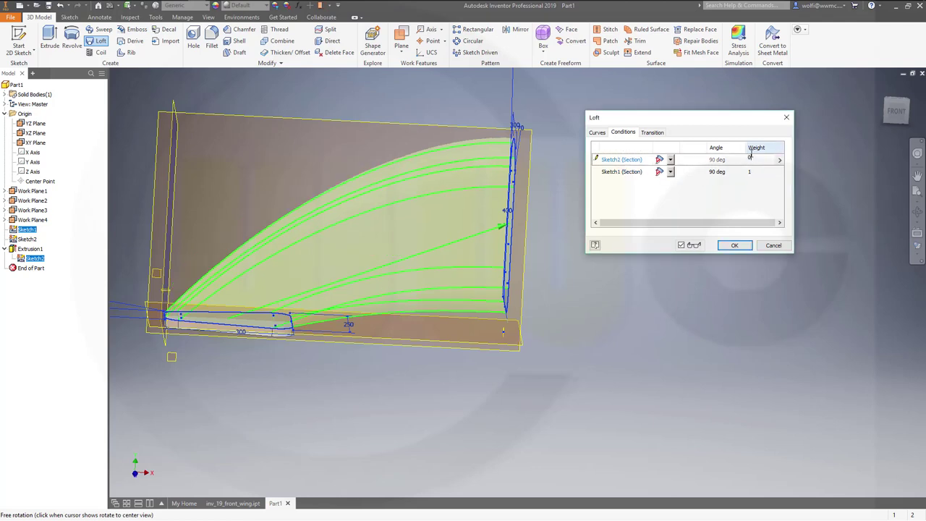
text(.7)
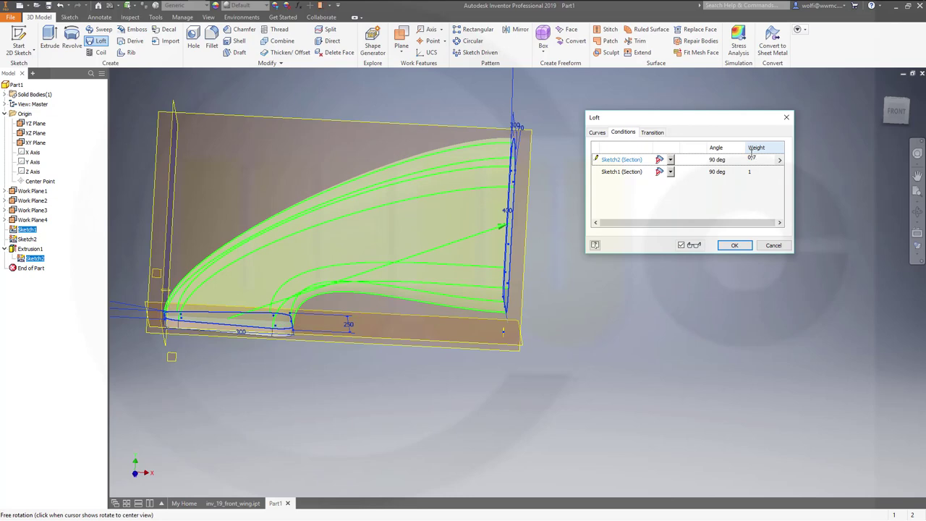
middle_drag(429, 238, 507, 250)
click(733, 246)
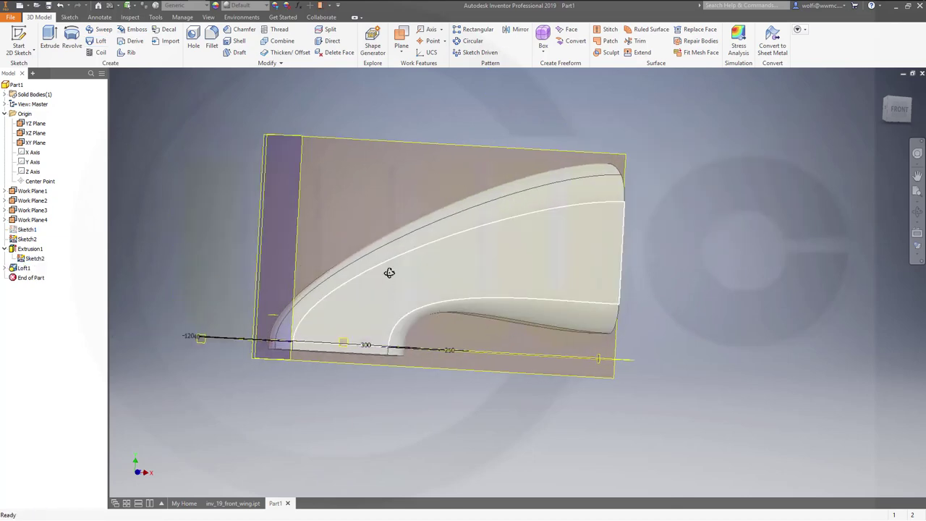
double_click(24, 270)
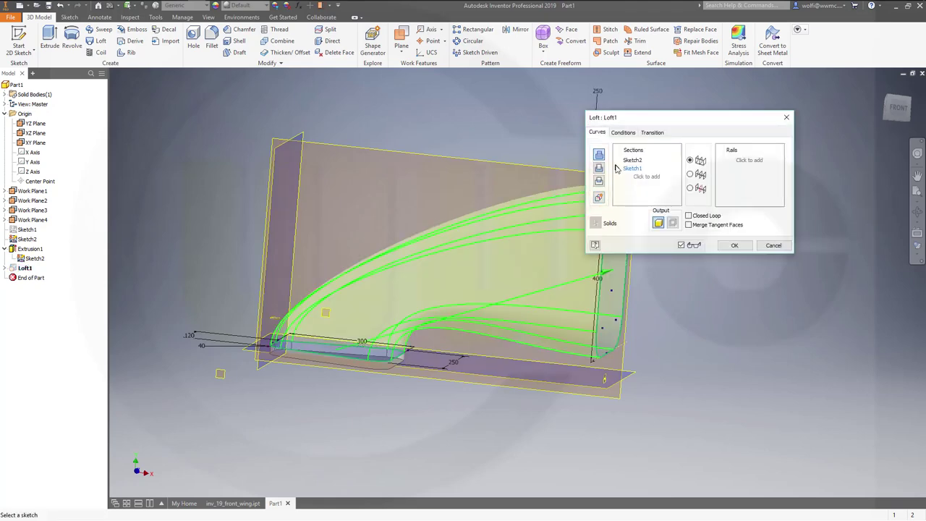
click(735, 246)
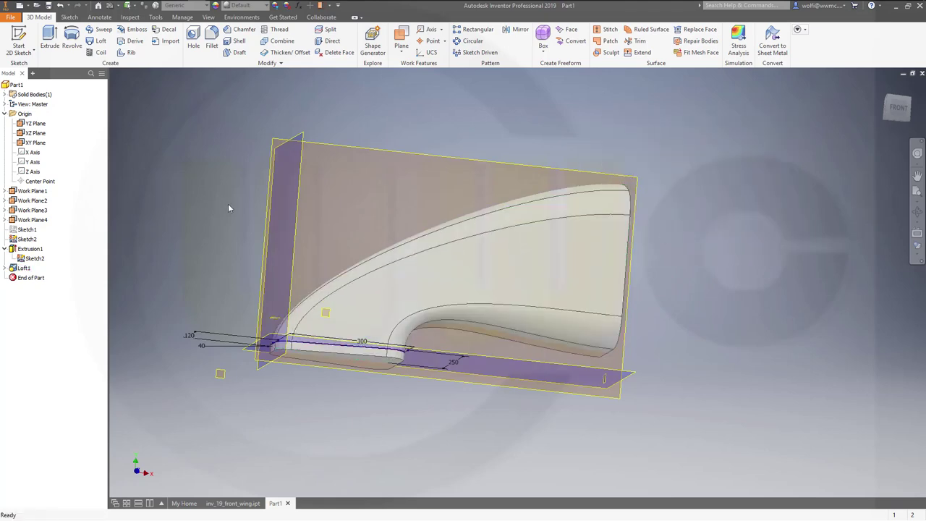
- Fillet the bottom edge loop of the nose tip's extruded base with a 20 mm radius
shift+middle_drag(430, 387, 429, 397)
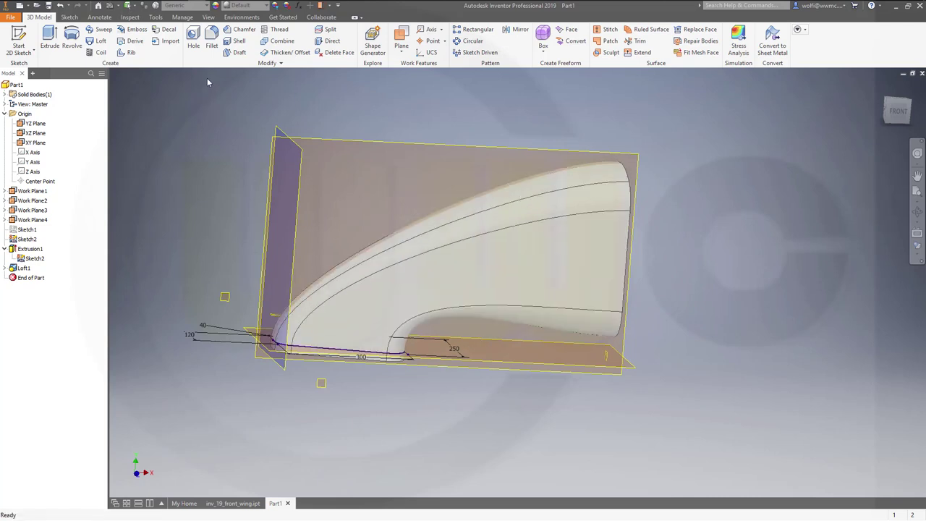
click(212, 39)
scroll(401, 398, up, 3)
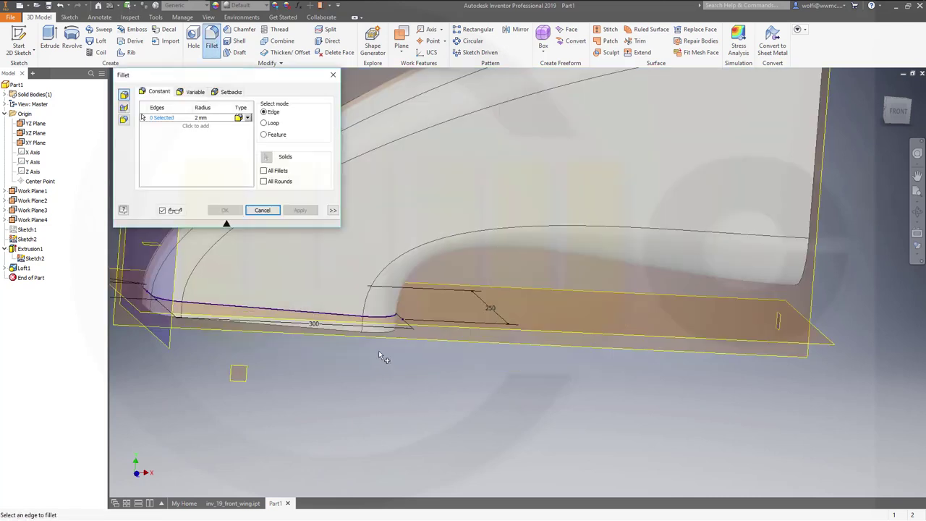
click(347, 330)
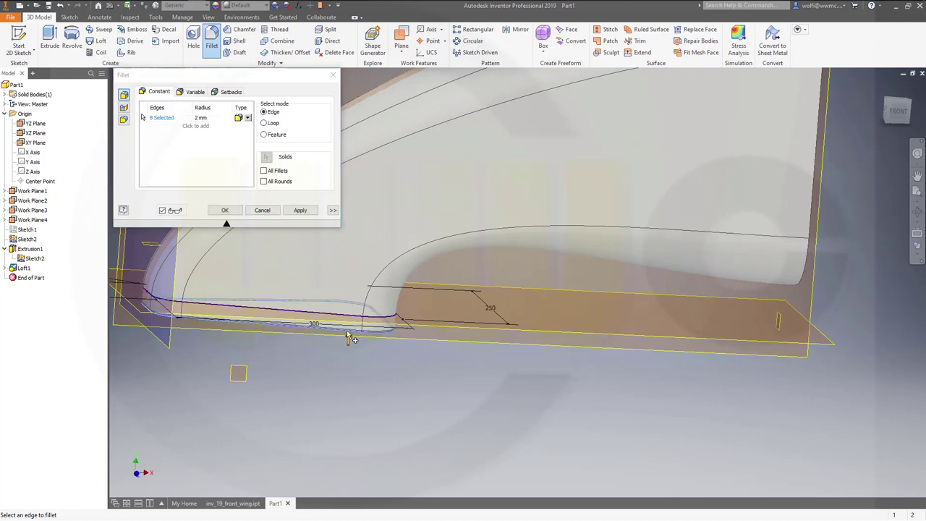
click(206, 118)
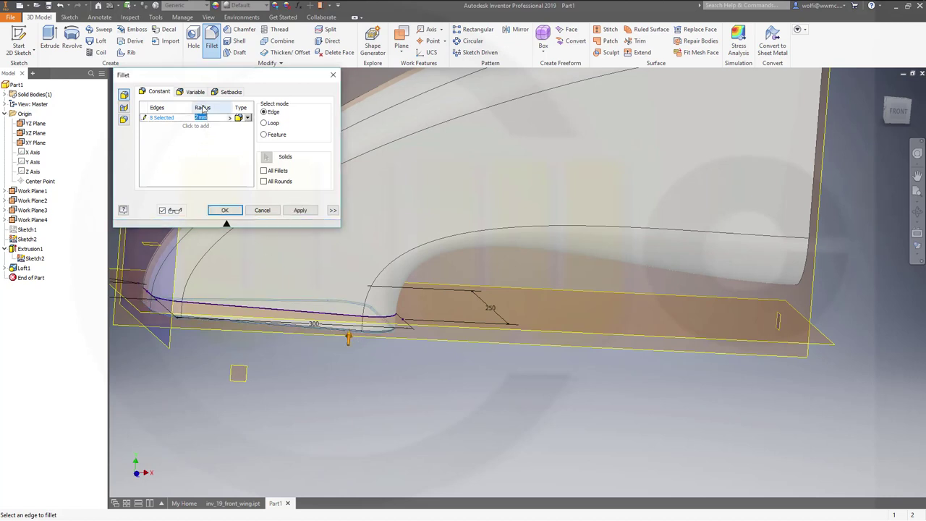
text(20)
key(Return)
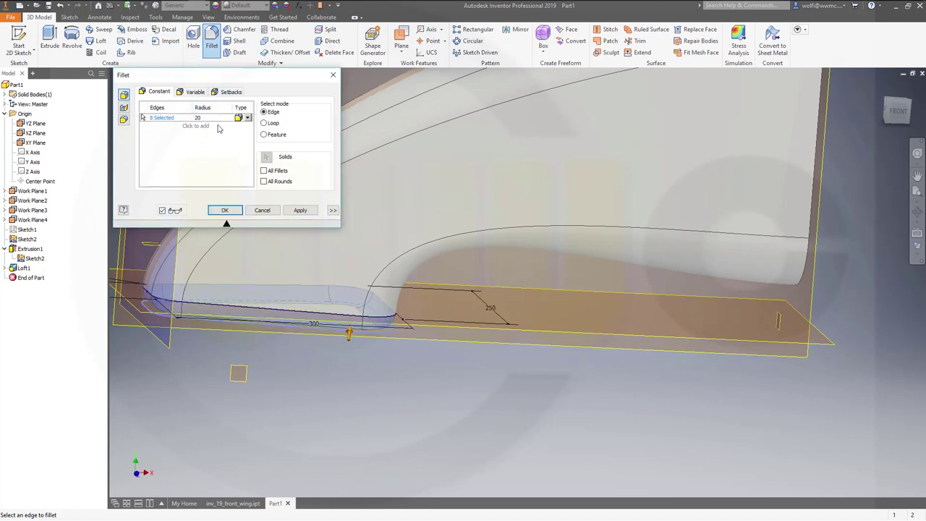
click(224, 211)
- Shell the nose cone to both sides with a 5 mm thickness, removing the large rear end face
shift+middle_drag(405, 239, 427, 242)
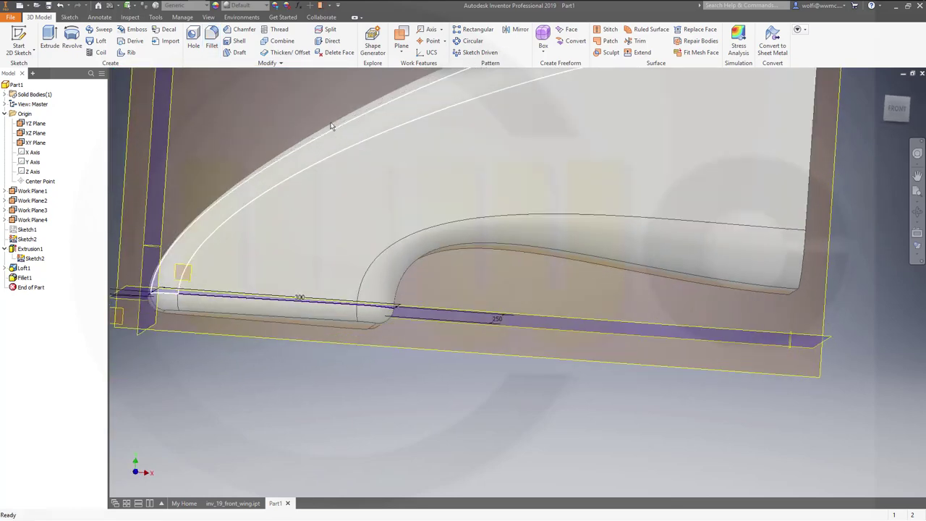
click(246, 45)
shift+middle_drag(568, 180, 430, 218)
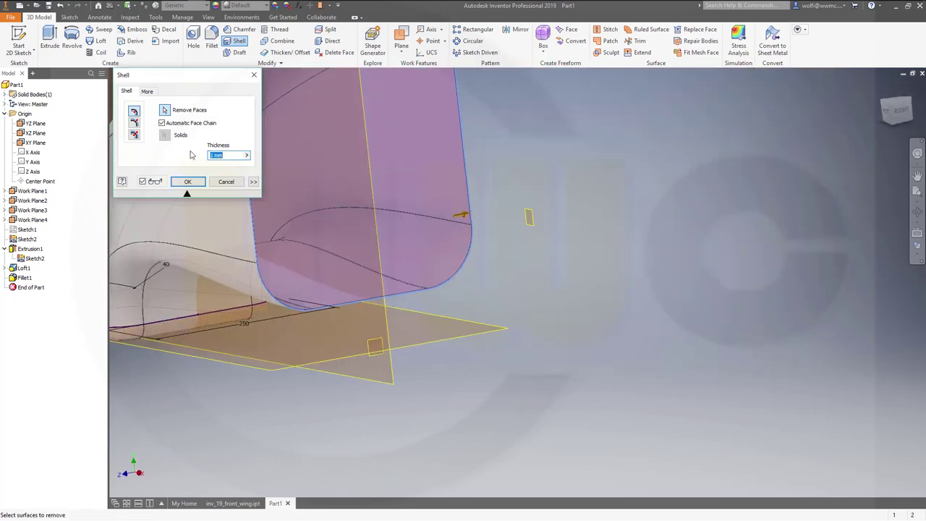
click(134, 136)
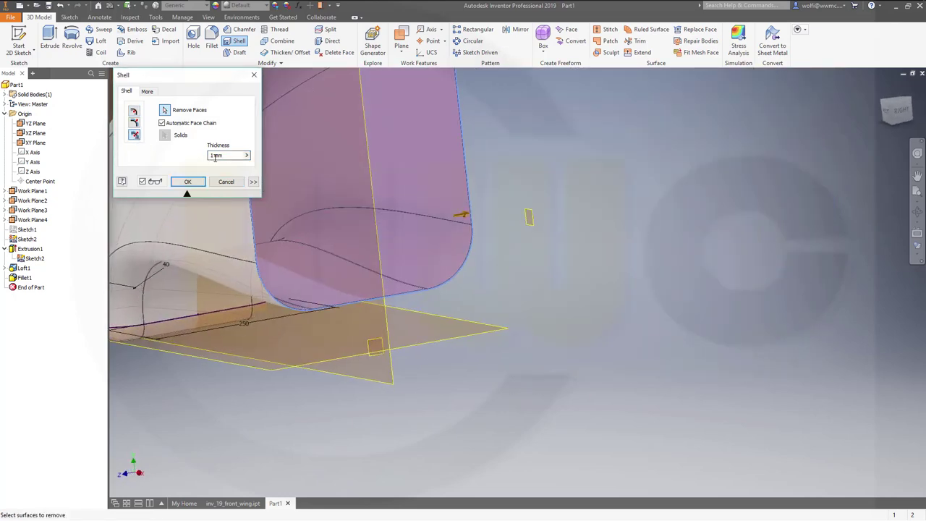
click(219, 157)
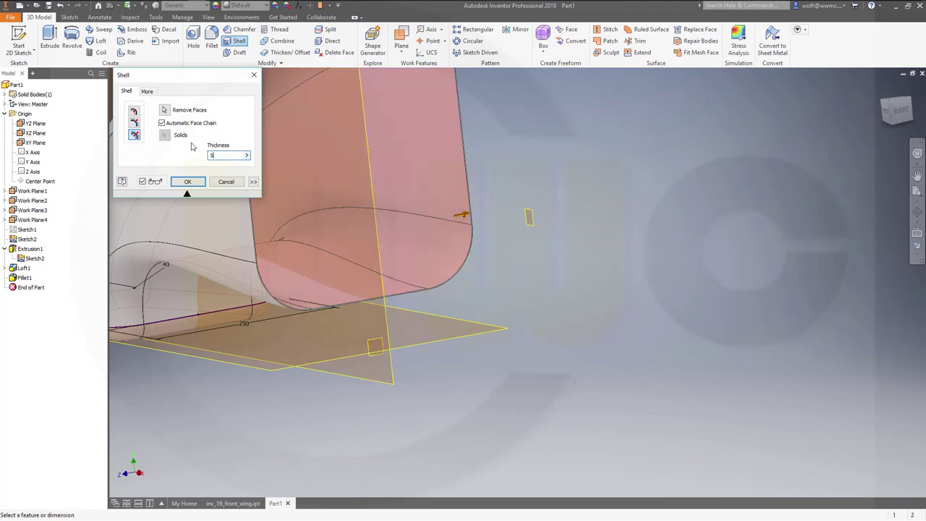
key(Return)
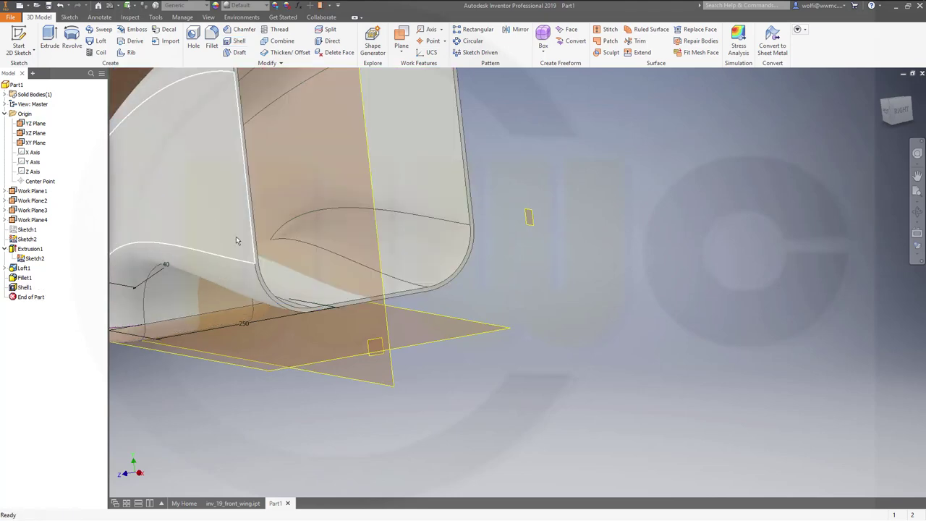
- Start a sketch on the XY plane and draw a 30 mm diameter circle below the nose tip
shift+middle_drag(270, 250, 469, 237)
scroll(469, 237, up, 5)
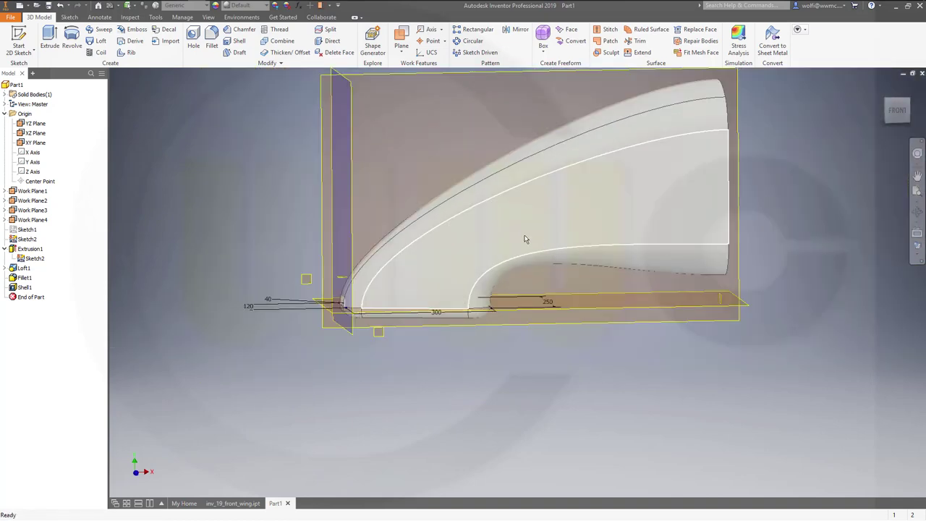
shift+middle_drag(527, 237, 463, 267)
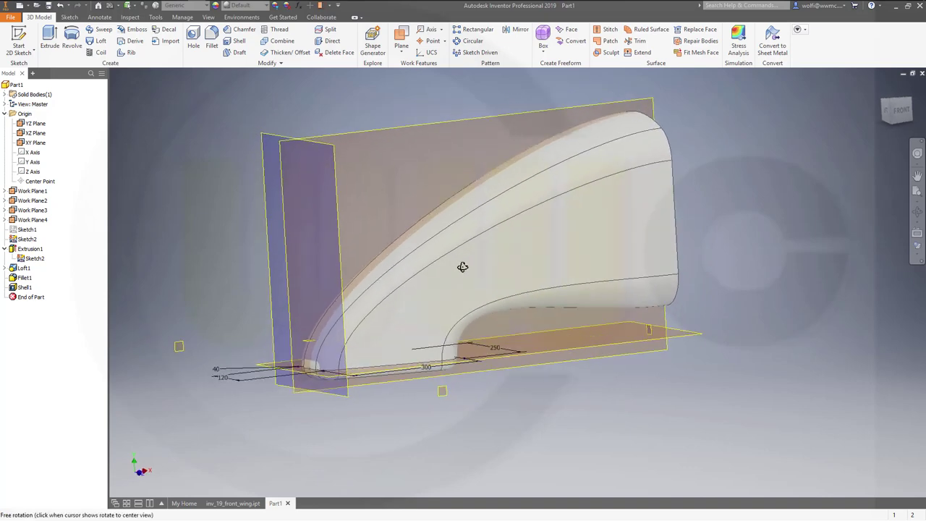
click(19, 38)
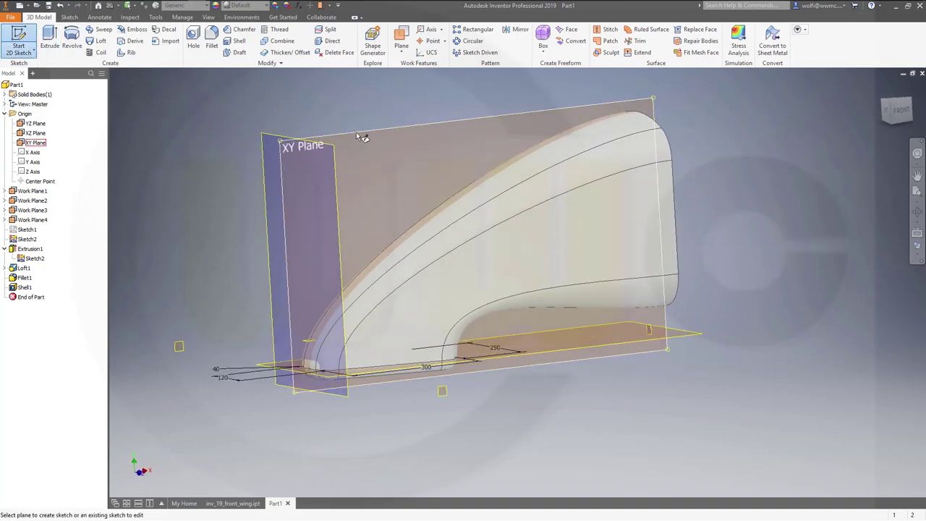
click(362, 138)
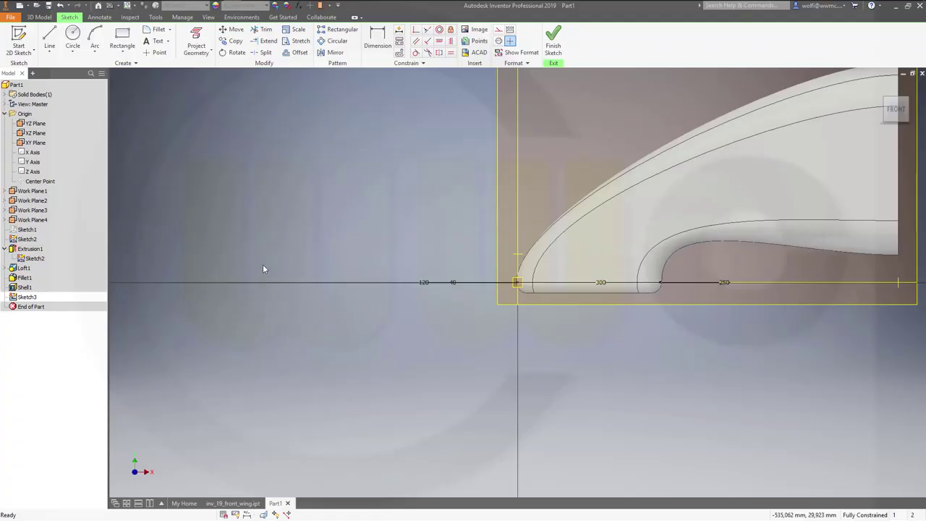
click(73, 36)
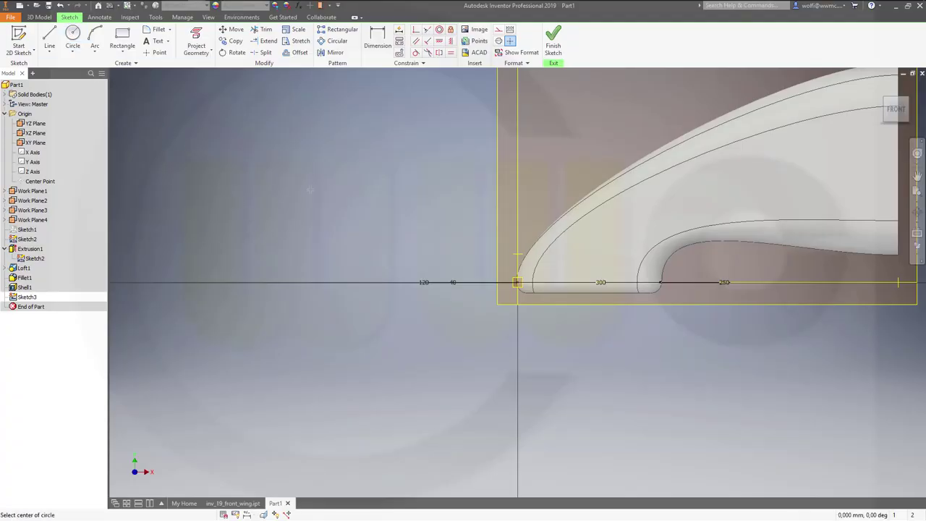
click(558, 353)
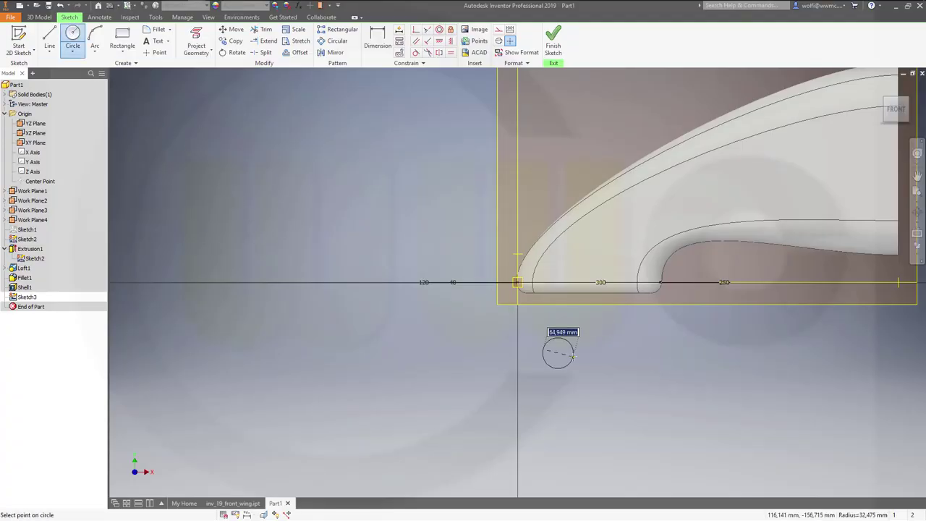
text(30)
key(Return)
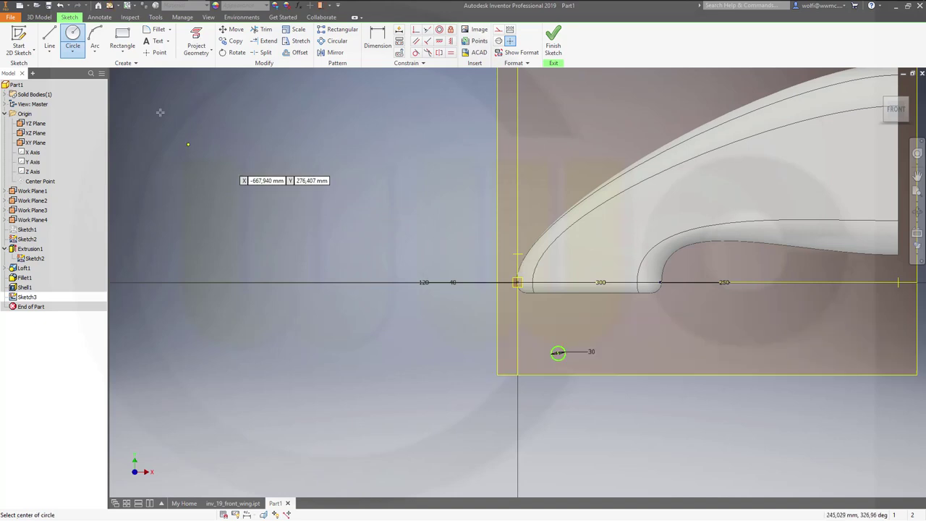
- Draw a horizontal line from the top of the circle toward the rear as the wing profile's upper edge
click(50, 45)
scroll(579, 362, down, 3)
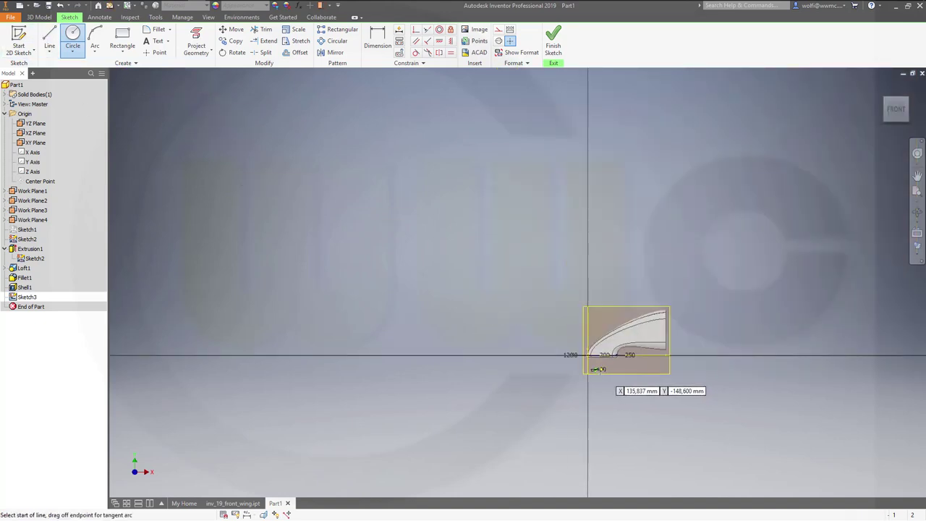
scroll(600, 362, up, 8)
scroll(391, 355, down, 4)
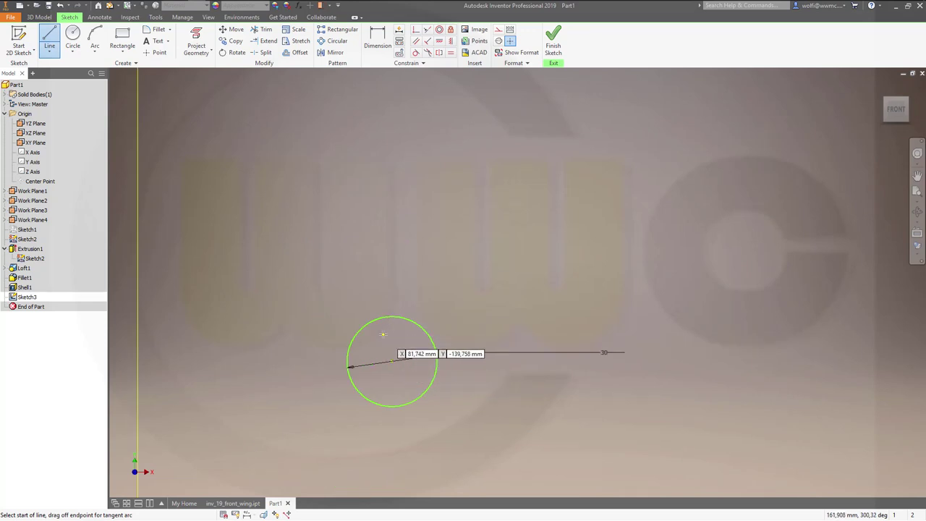
click(393, 313)
click(781, 314)
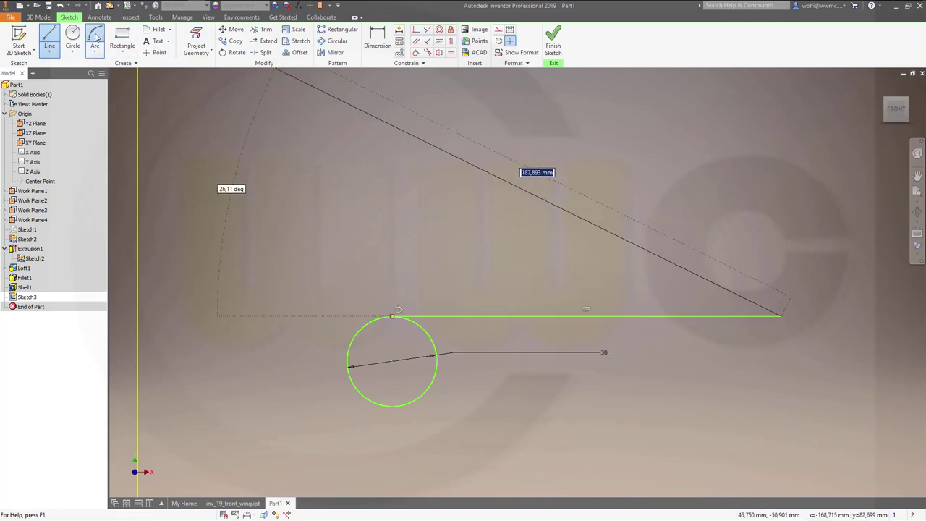
- Draw a shallow downward-bulging arc from the upper line's rear end to the bottom of the circle
click(95, 40)
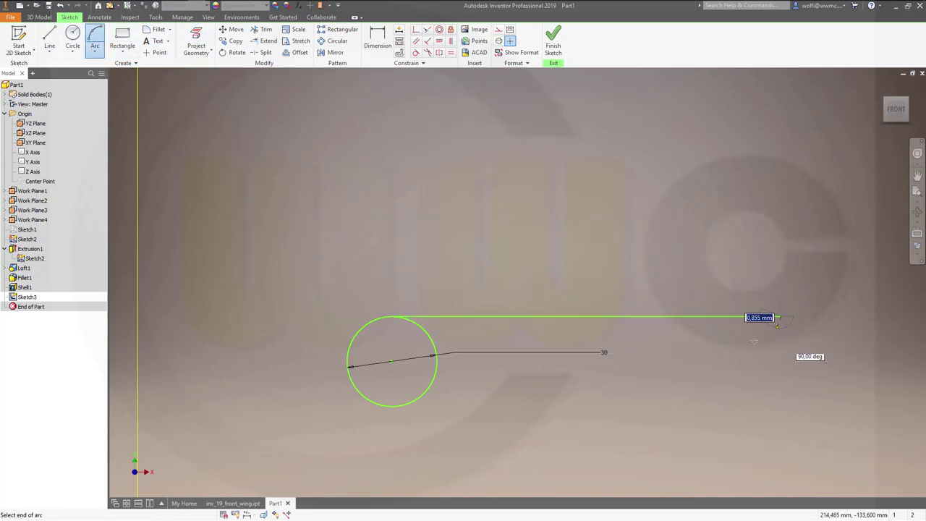
click(779, 316)
click(393, 405)
click(521, 391)
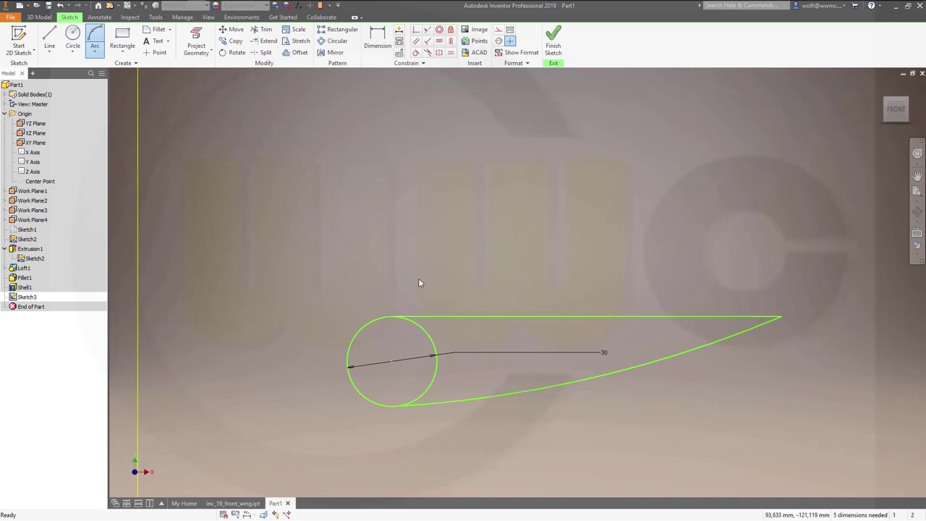
key(Escape)
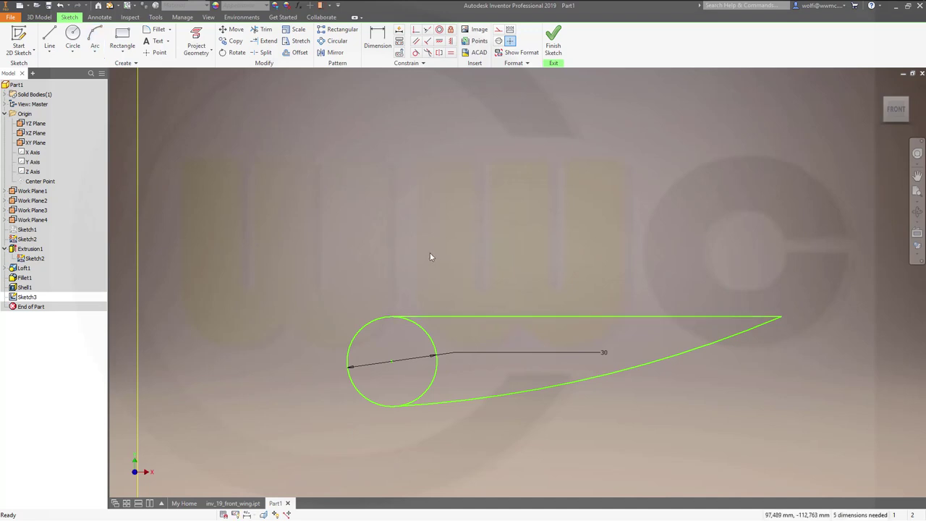
- Make the lower arc tangent to the 30 mm circle
click(417, 52)
click(440, 402)
click(424, 396)
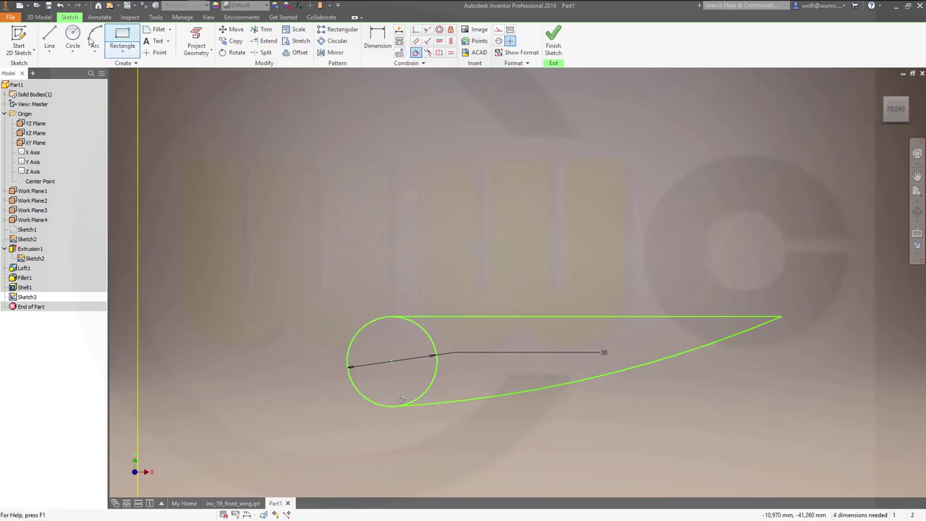
- Draw a horizontal line about 46 mm long from the bottom of the circle toward the front
click(50, 37)
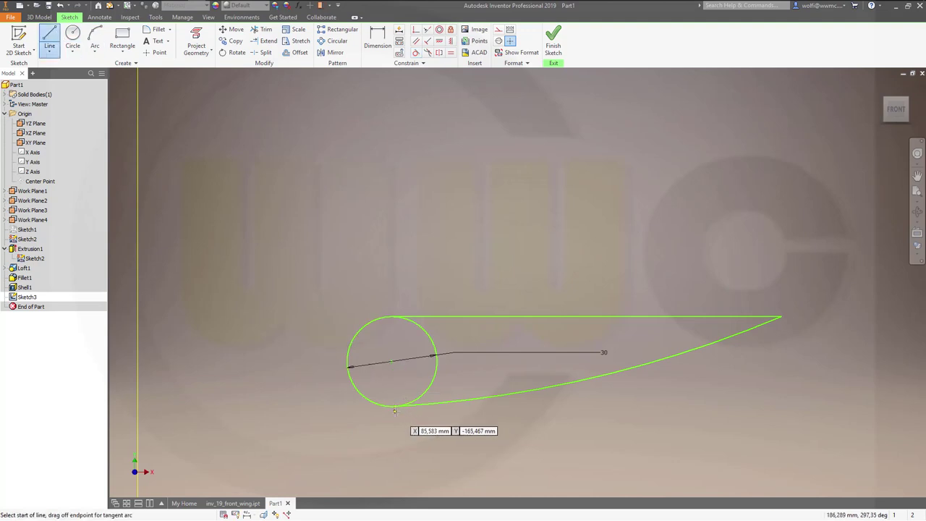
click(394, 406)
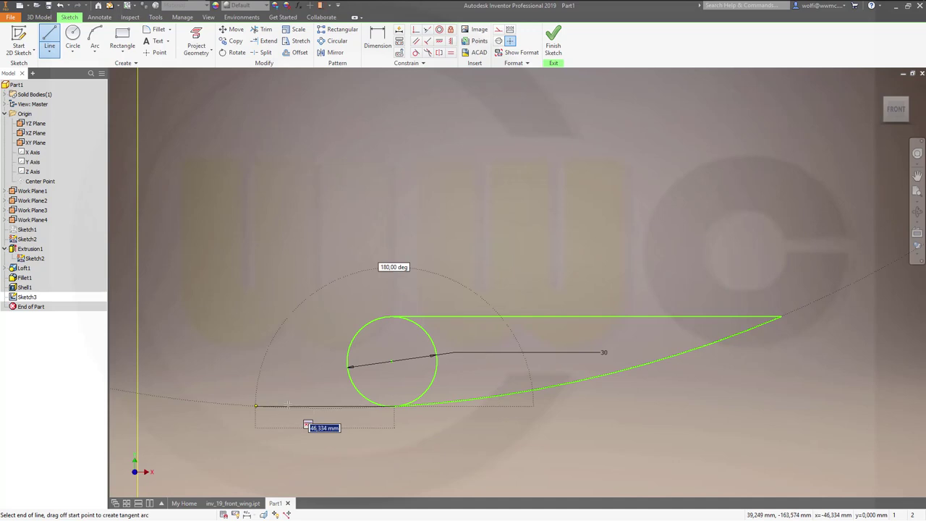
click(256, 406)
key(Escape)
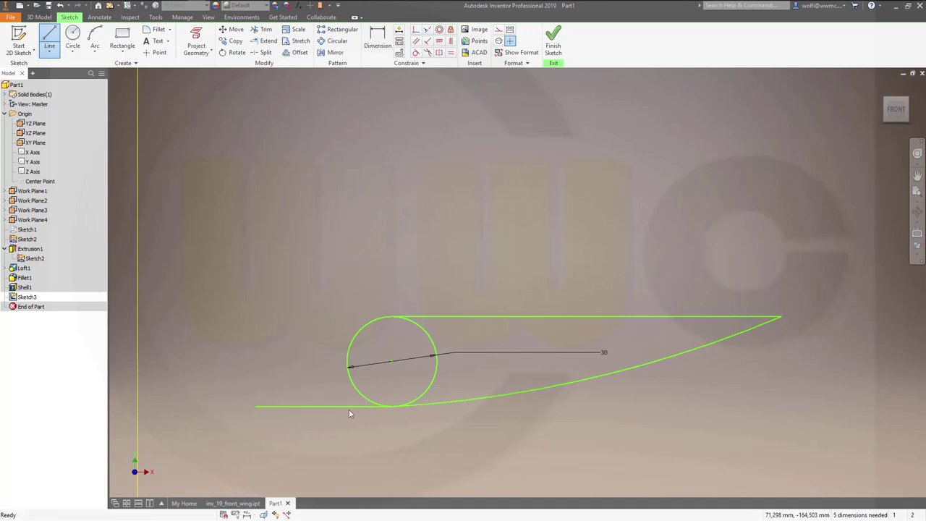
- Convert the lower horizontal line to construction geometry and make the airfoil's lower arc tangent to it
click(347, 406)
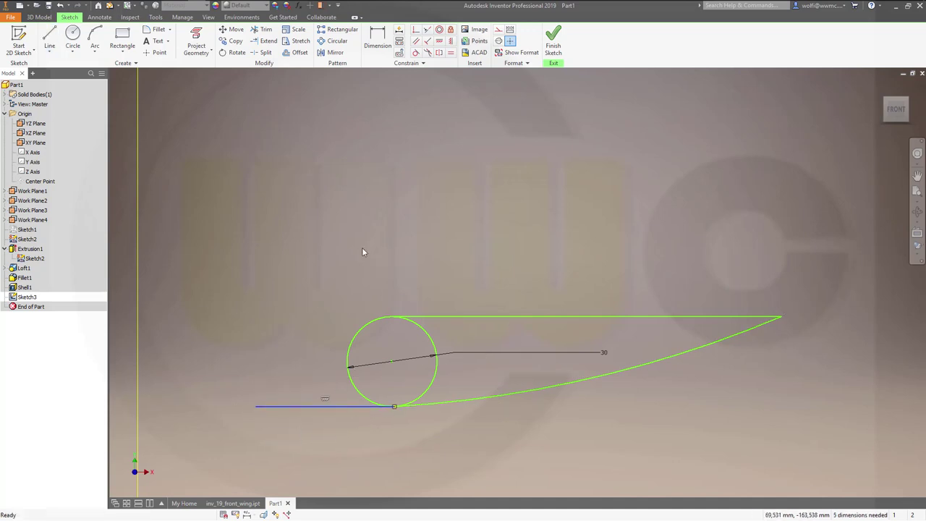
click(499, 30)
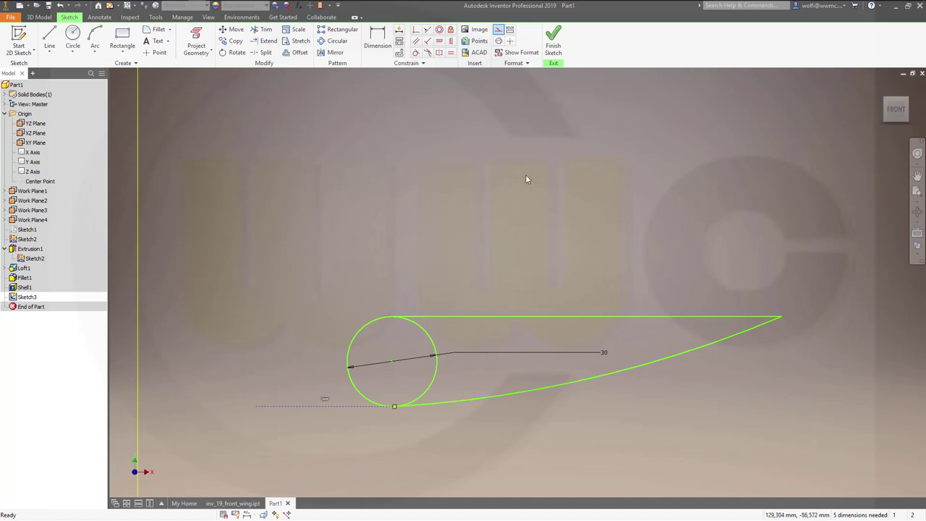
click(416, 52)
click(346, 406)
click(467, 403)
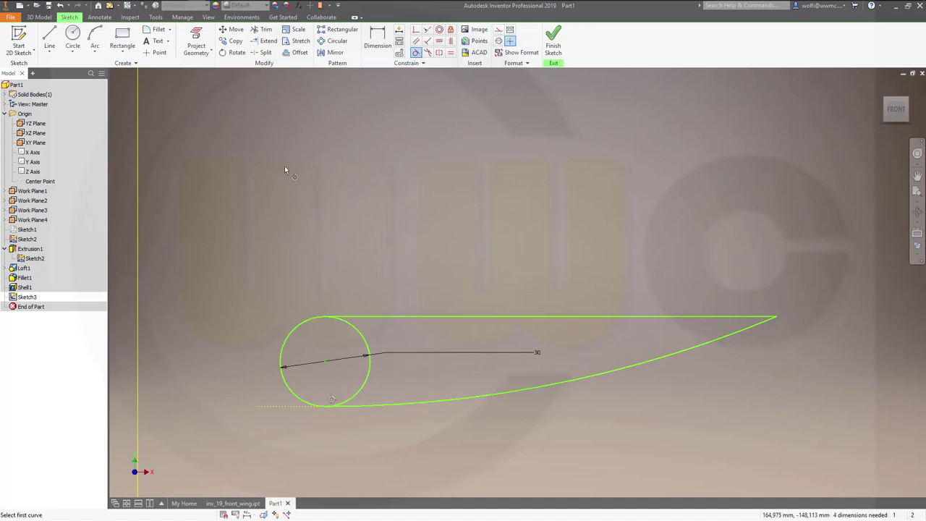
- Trim away the part of the circle inside the airfoil profile and shift the profile by its rear tip
click(262, 30)
click(370, 354)
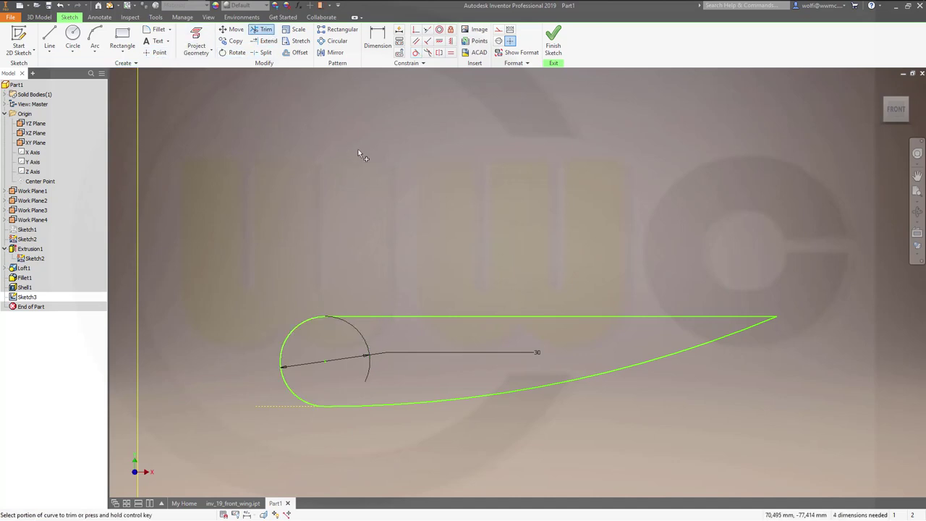
key(Escape)
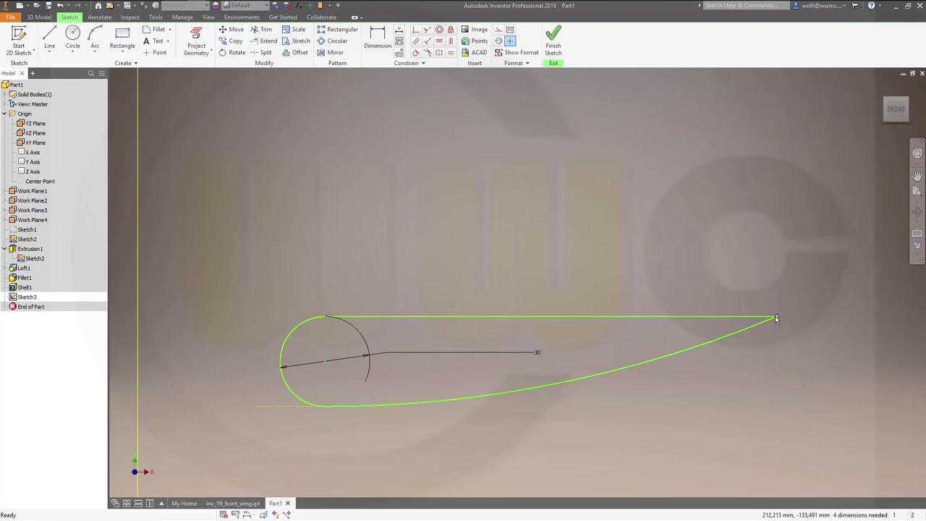
drag(775, 316, 799, 293)
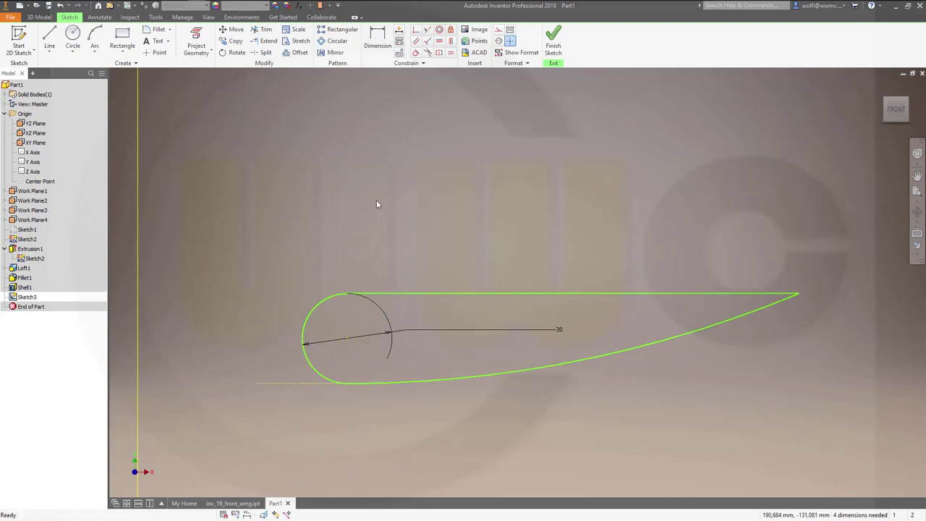
- Dimension the horizontal distance from the circle's center to the airfoil's rear tip
click(377, 36)
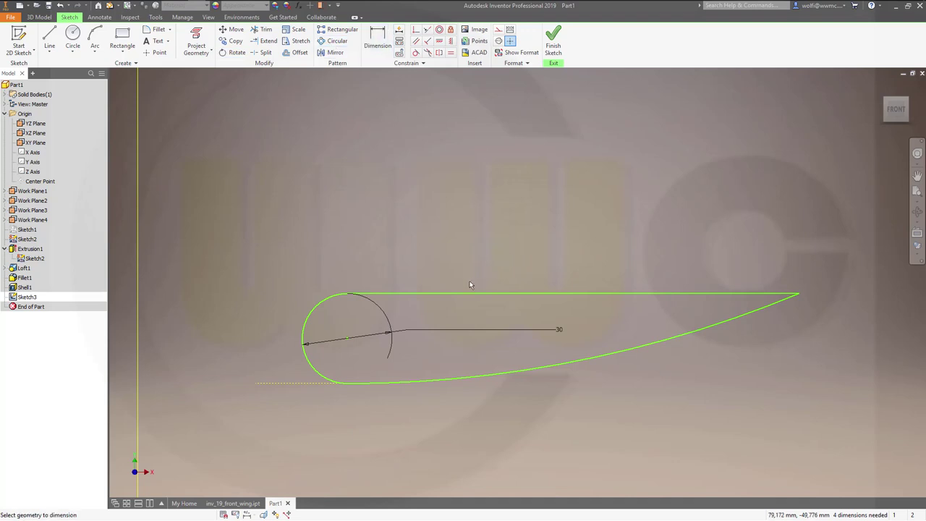
click(347, 340)
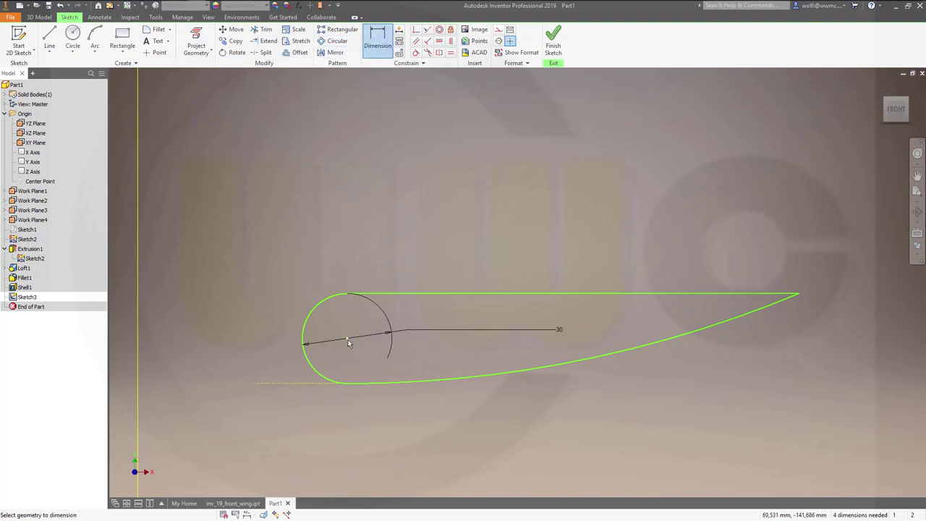
click(800, 293)
click(527, 252)
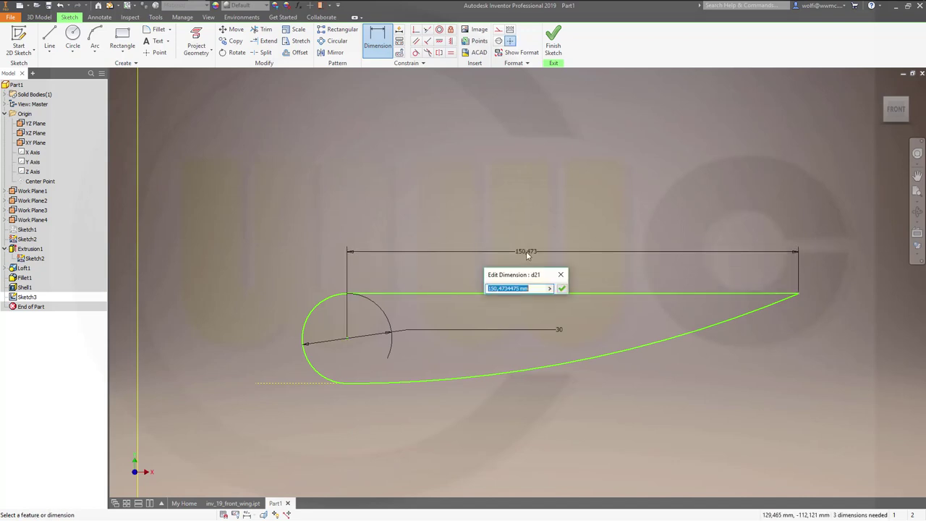
click(563, 289)
- Move the airfoil profile up inside the front end of the nose and slice the graphics at the sketch plane
scroll(563, 288, down, 5)
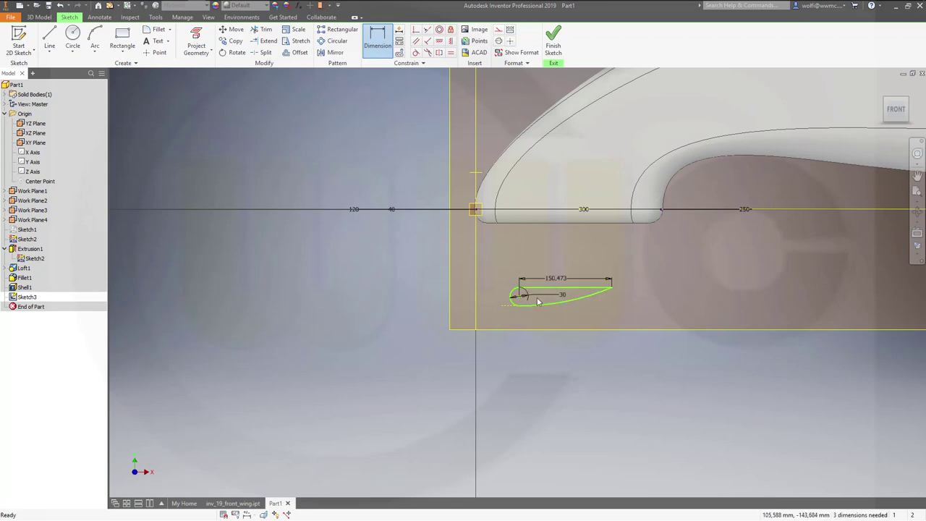
key(Escape)
mouse_move(550, 293)
mouse_down()
mouse_move(542, 258)
mouse_move(512, 210)
mouse_move(515, 190)
mouse_up()
click(264, 514)
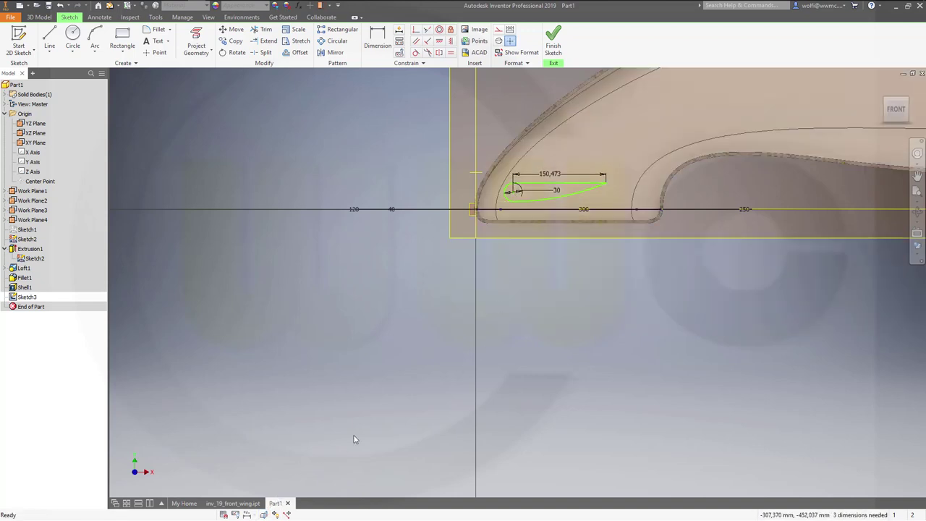
- Set the airfoil's horizontal length from the circle's center to the rear tip to 120 mm
double_click(557, 175)
text(120)
key(Return)
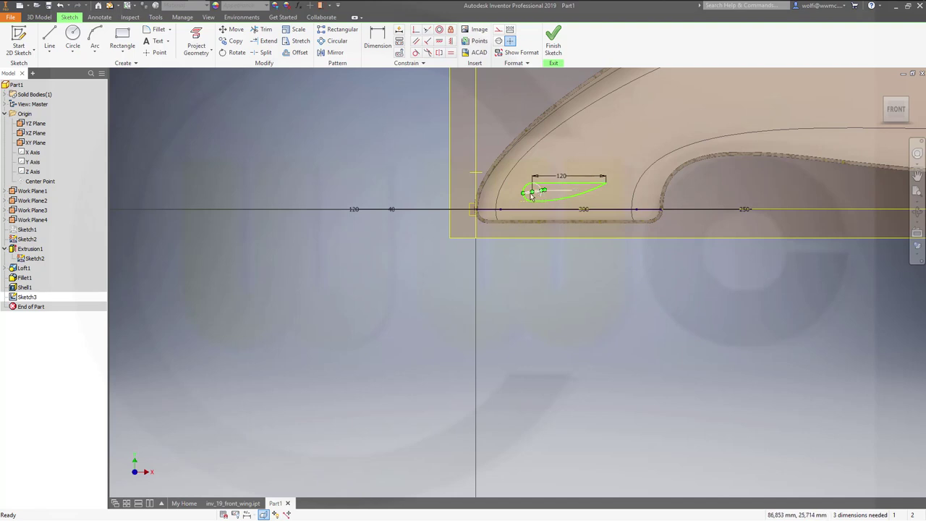
- Shift the airfoil profile toward the nose's front edge and finish the sketch
drag(533, 192, 509, 195)
click(554, 40)
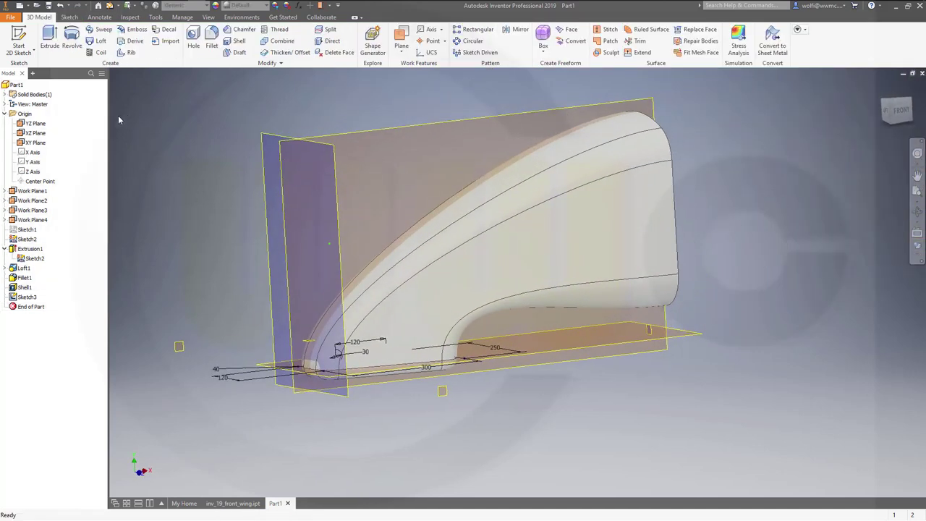
- Start an Extrude with the closed airfoil area of Sketch3 as its profile
click(29, 297)
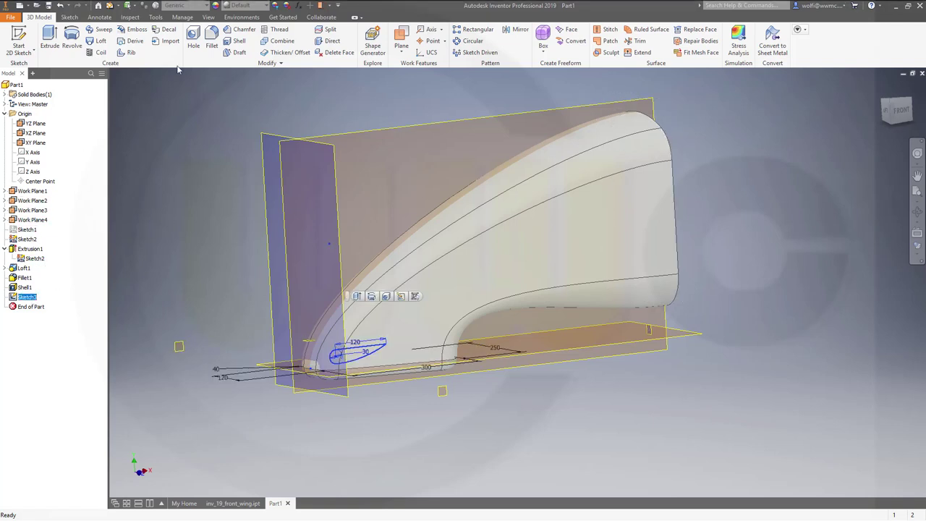
click(50, 37)
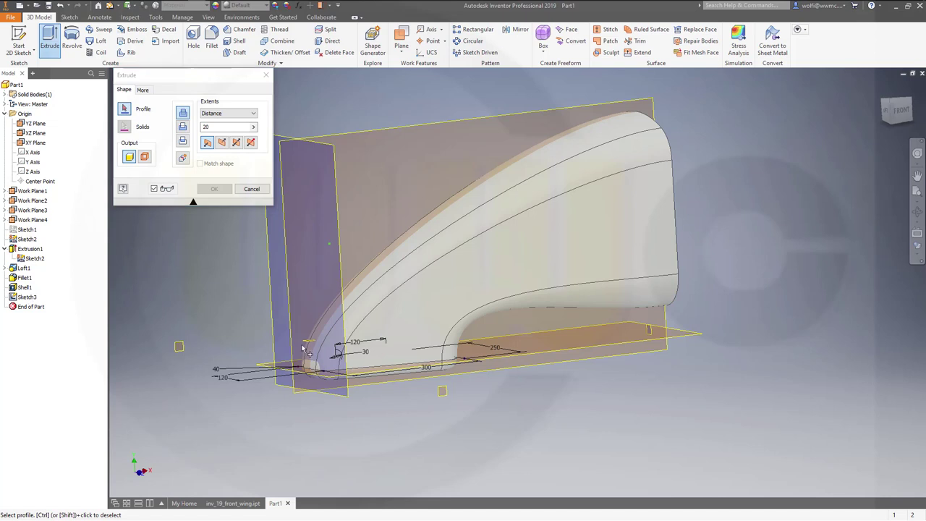
click(353, 362)
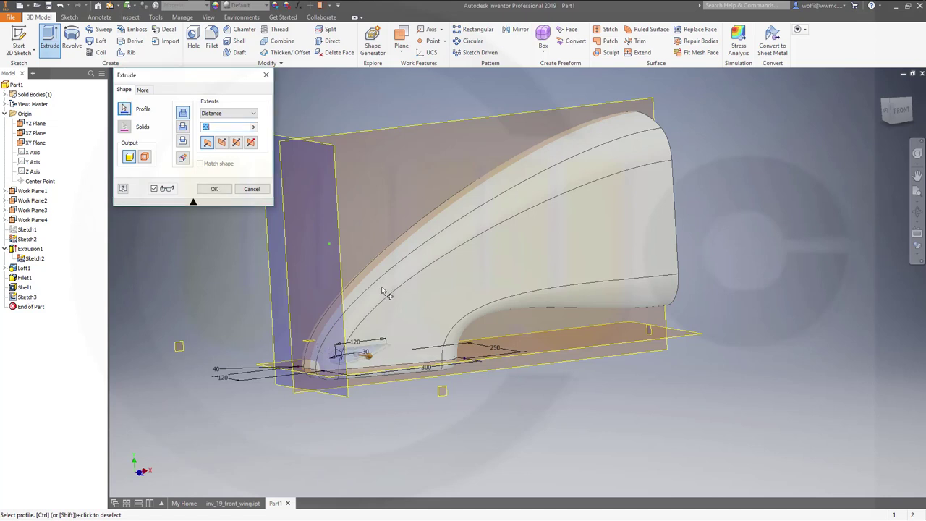
- Try symmetric direction for the airfoil extrusion, and preview it with To extents ending at Work Plane3
click(236, 143)
click(254, 114)
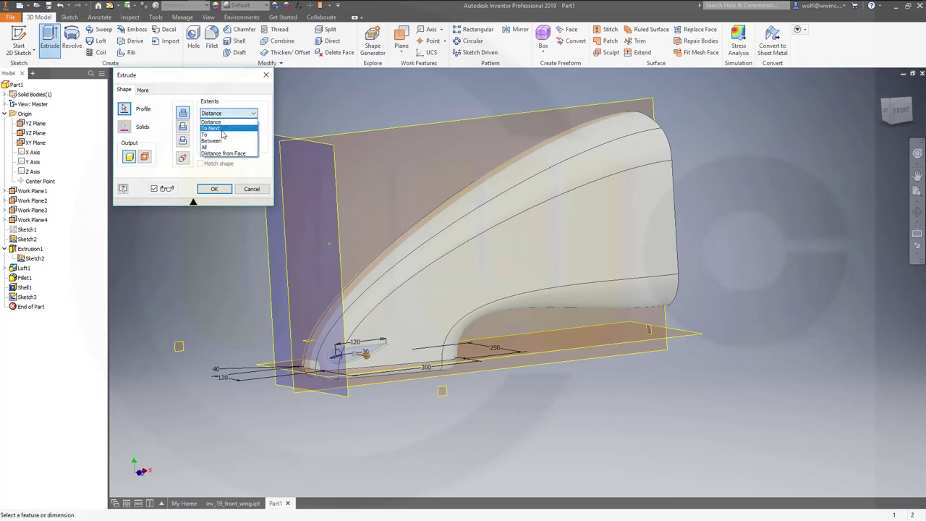
click(253, 114)
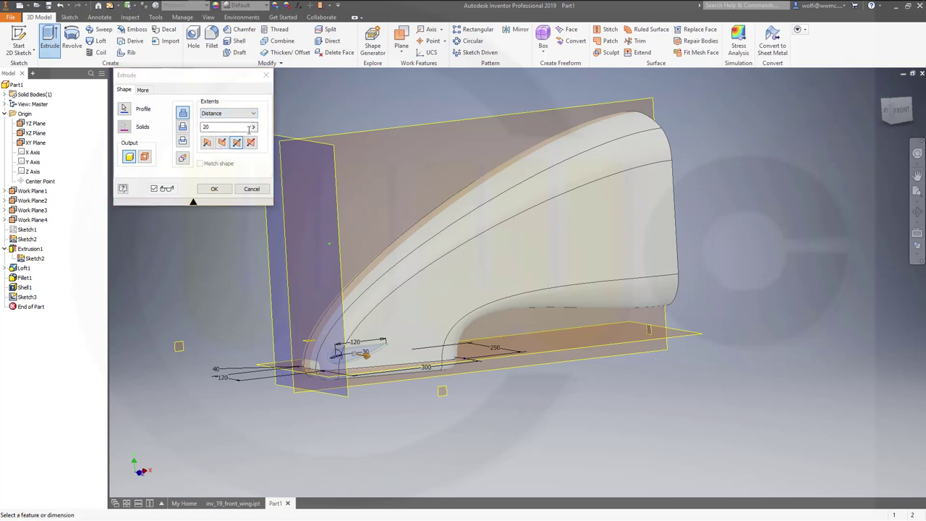
click(253, 114)
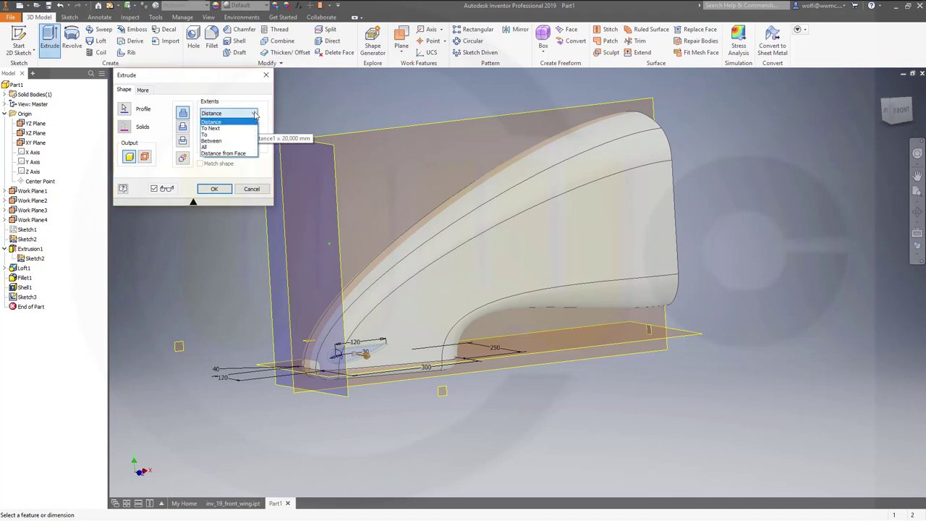
click(220, 136)
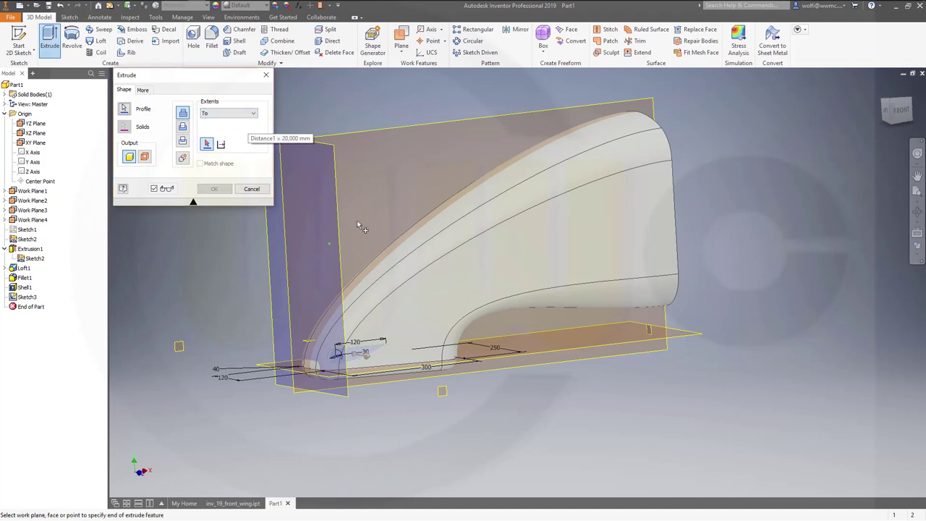
click(443, 391)
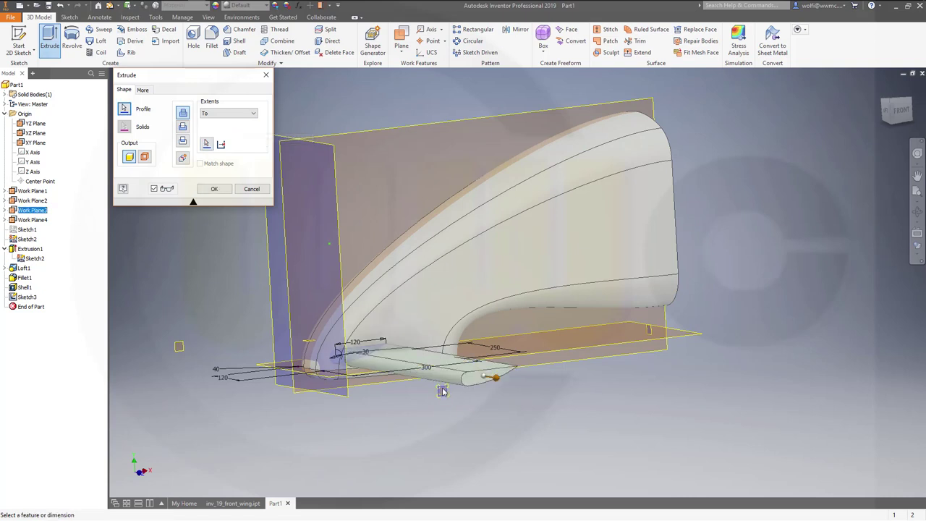
click(225, 187)
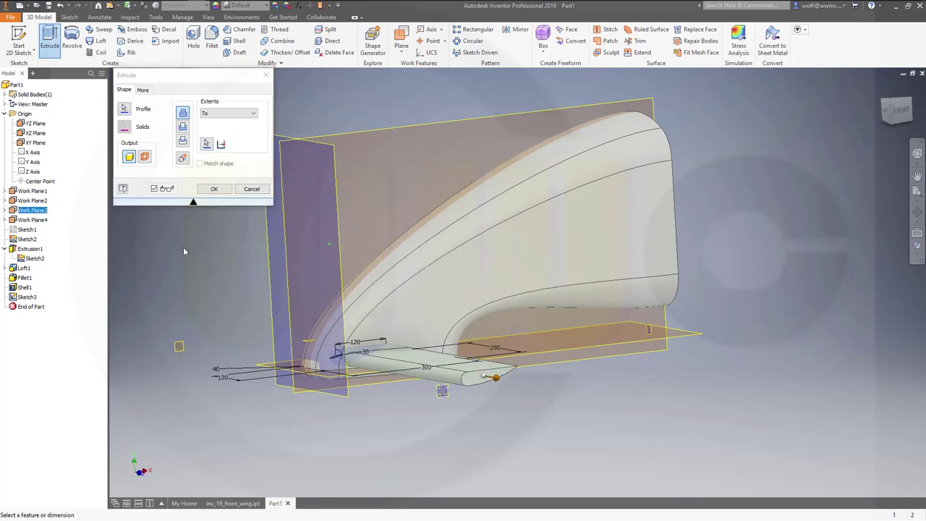
shift+middle_drag(207, 254, 264, 255)
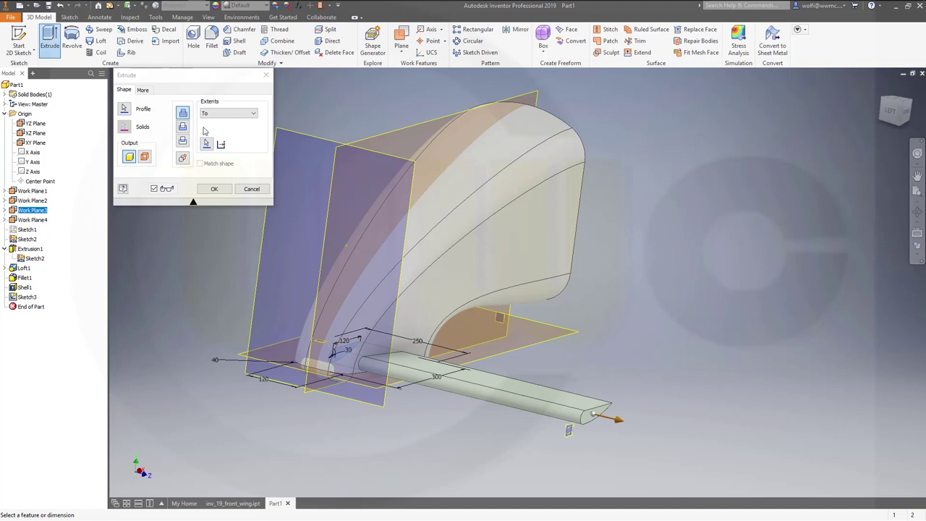
- Try asymmetric distance extents for the airfoil extrusion, and return to To extents ending at Work Plane3
click(239, 113)
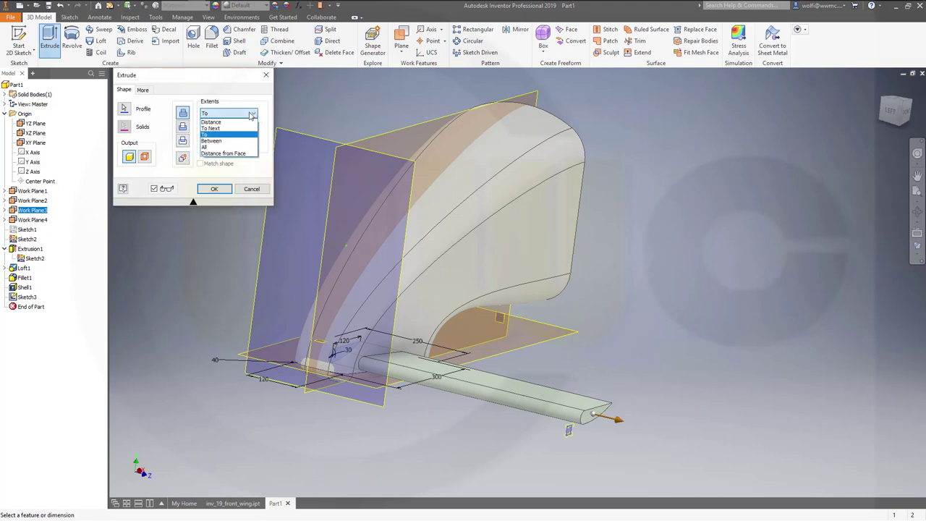
click(243, 128)
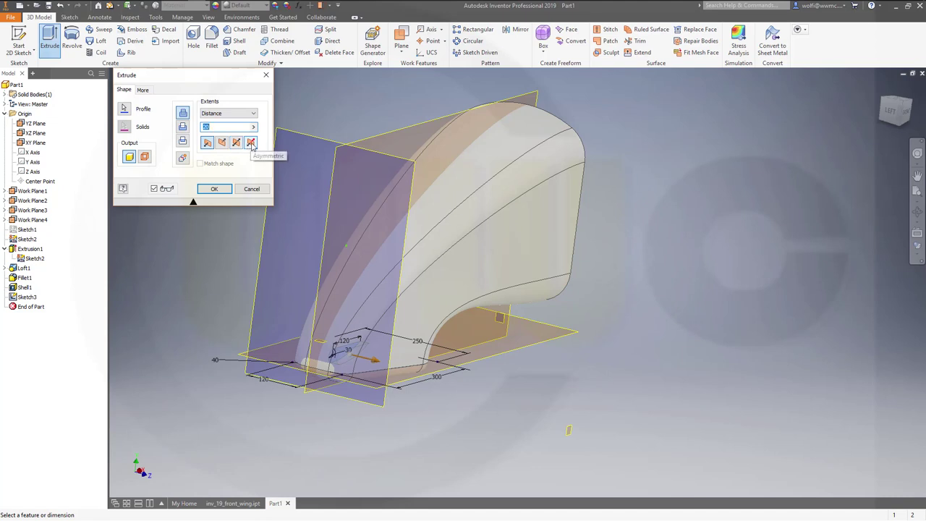
click(250, 143)
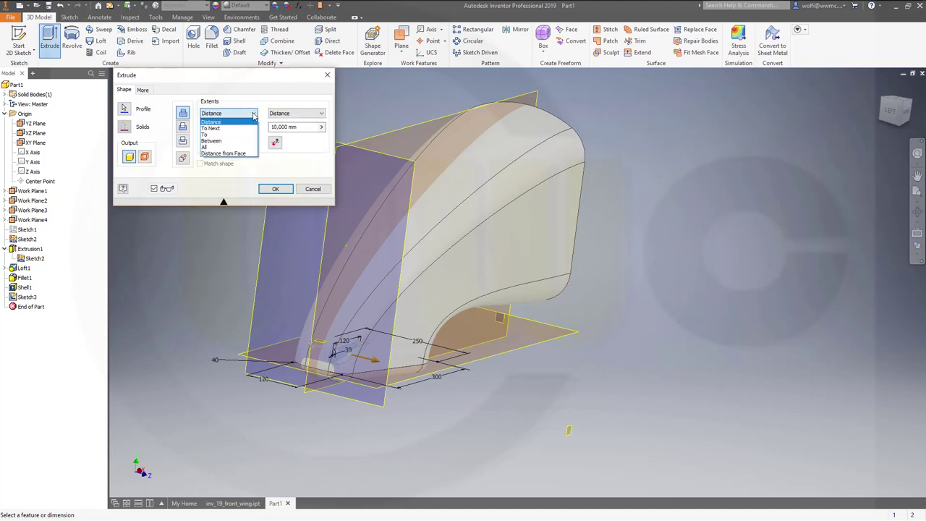
click(222, 135)
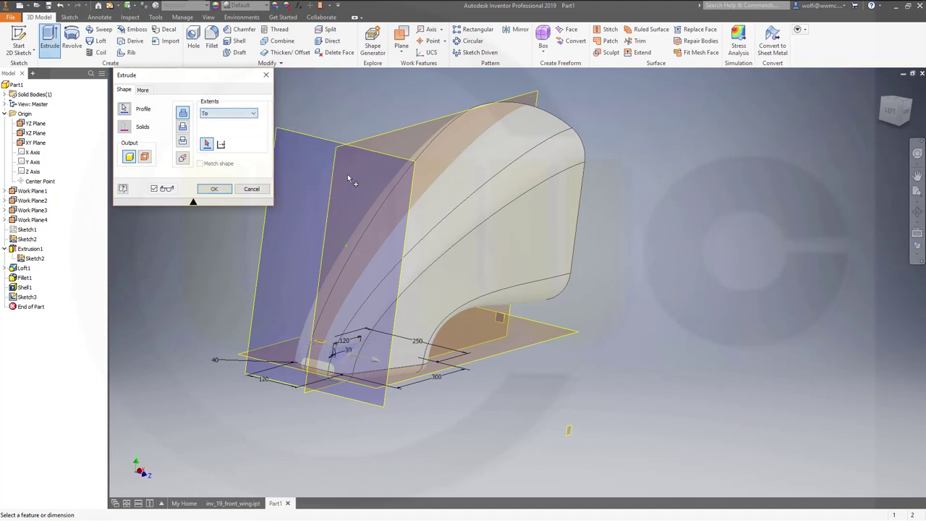
click(569, 431)
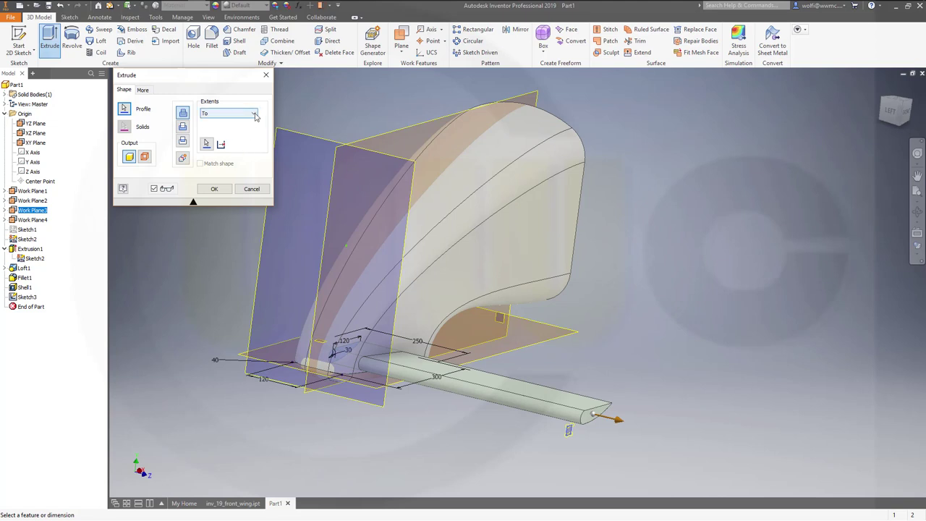
- Extrude the airfoil with Between extents from Work Plane3 to Work Plane4 on the nose's opposite sides
click(253, 116)
click(215, 145)
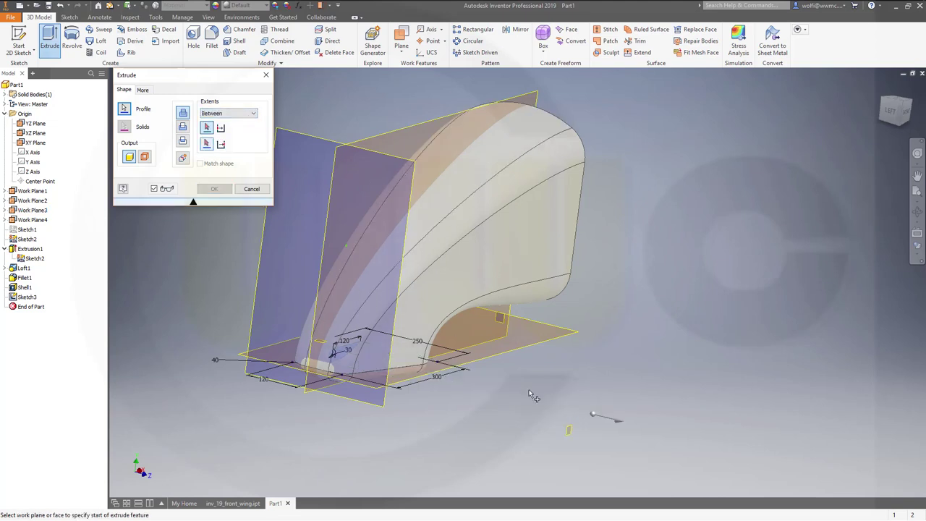
click(569, 432)
middle_drag(171, 366, 333, 380)
click(229, 322)
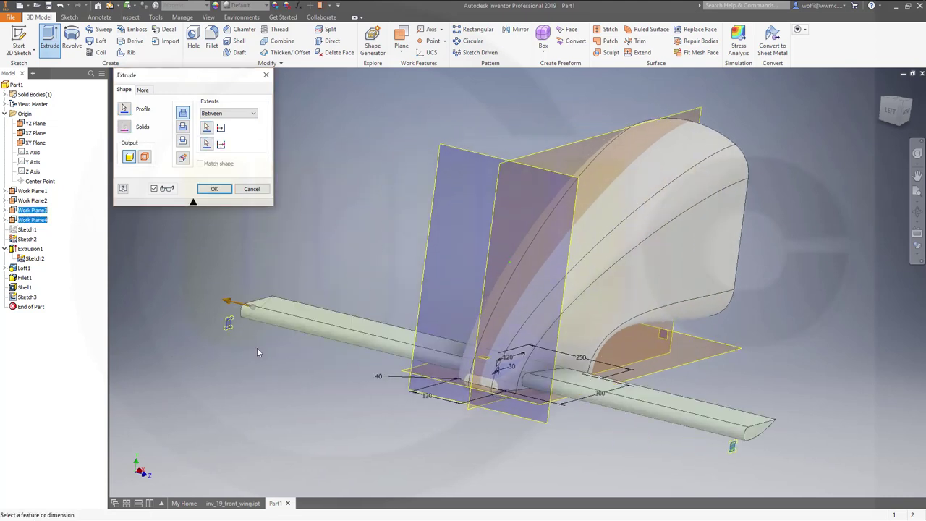
click(220, 190)
- Start a new sketch on the XY Plane and draw a 30 mm circle below the front end of the nose
mouse_move(290, 238)
shift+middle_down()
mouse_move(331, 273)
mouse_move(254, 271)
mouse_move(256, 259)
mouse_move(263, 269)
mouse_move(250, 247)
shift+middle_up()
click(23, 45)
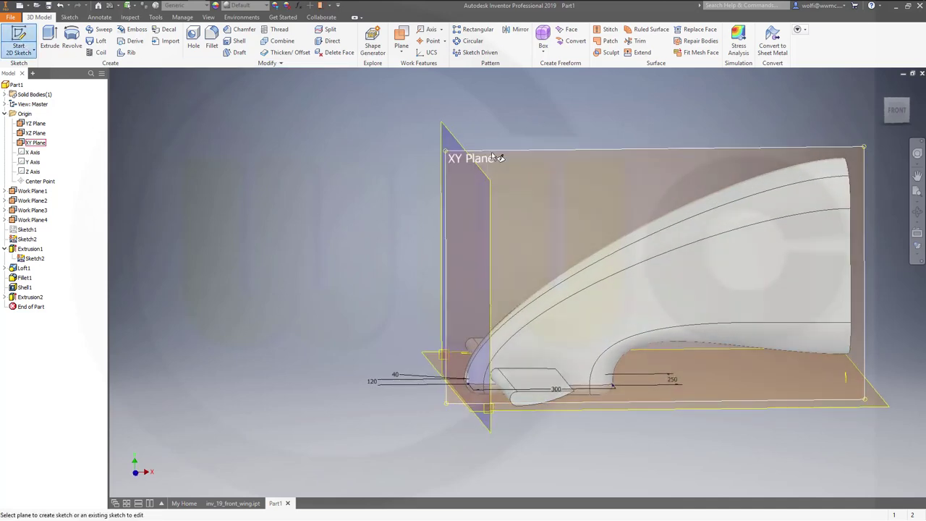
click(480, 144)
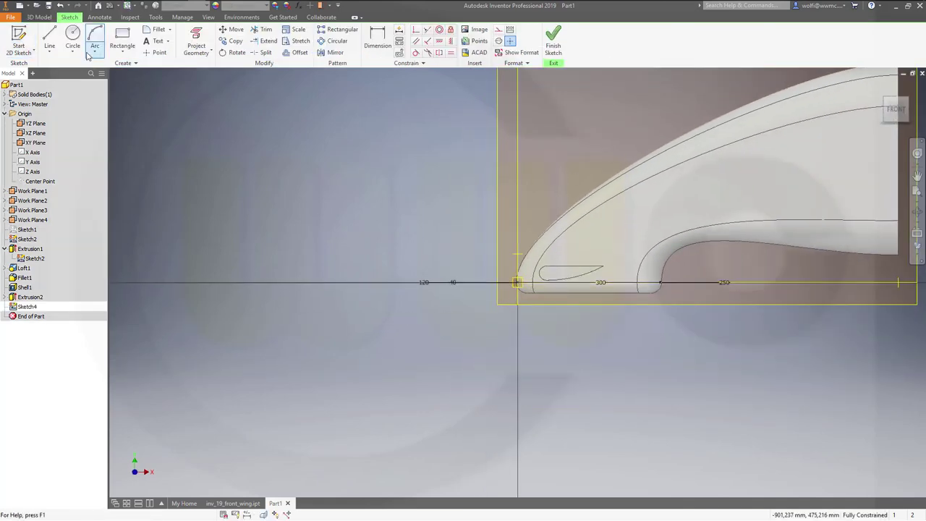
key(c)
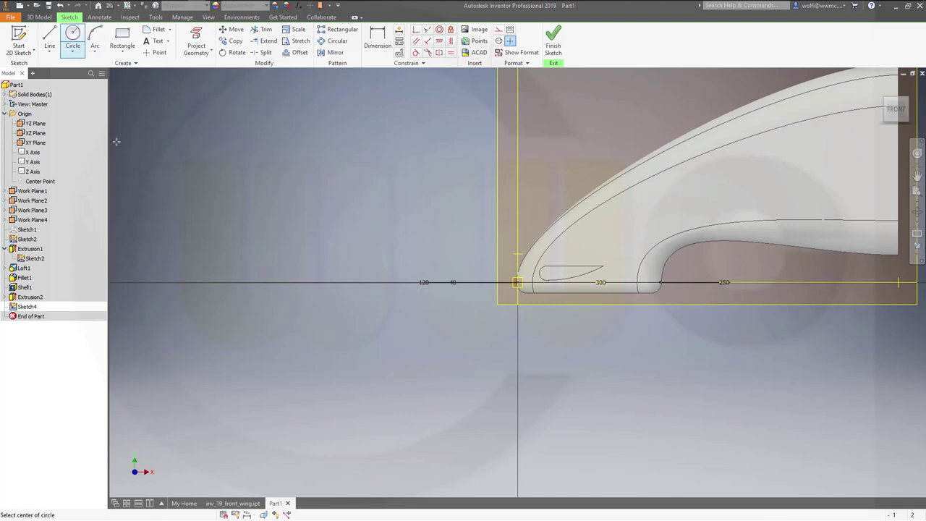
click(542, 362)
text(30)
key(Return)
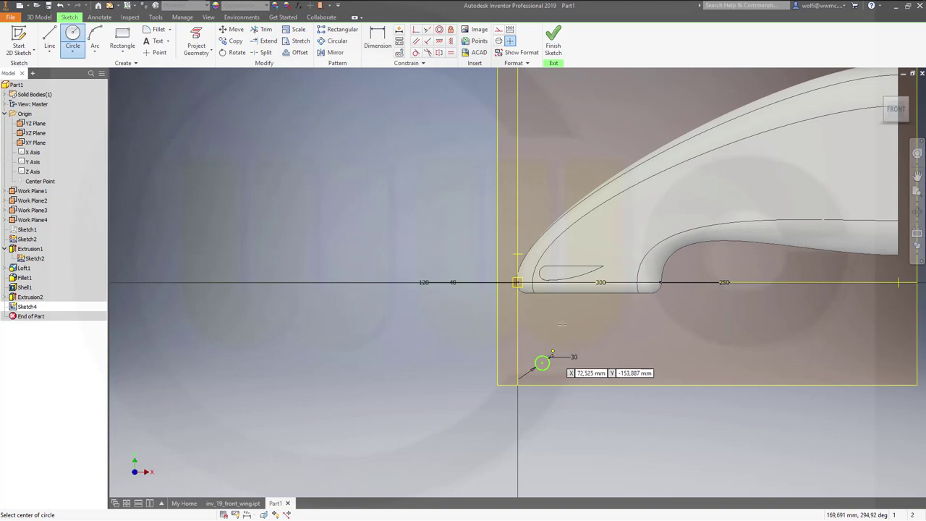
- Draw two upward-curving arcs from the circle's lowest and highest points to a shared trailing tip about 130 mm away
click(95, 40)
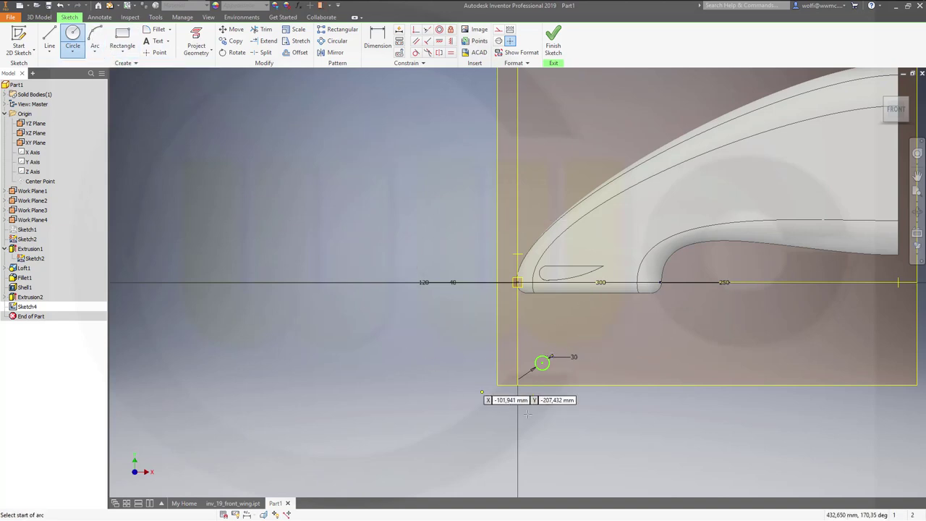
scroll(561, 398, up, 5)
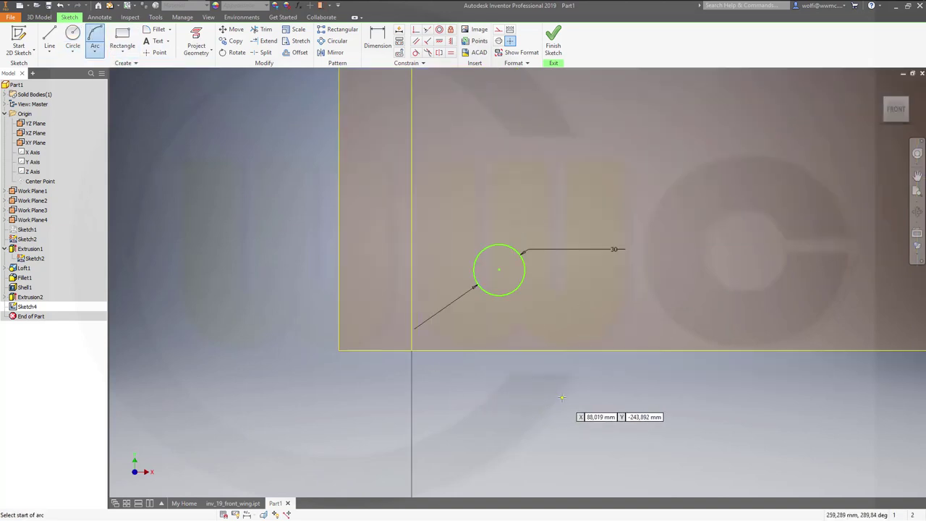
click(501, 295)
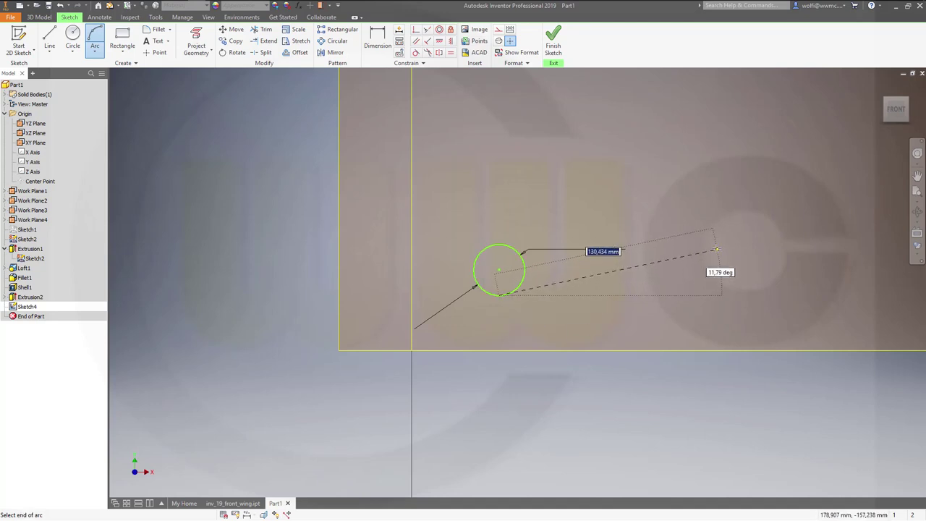
click(716, 250)
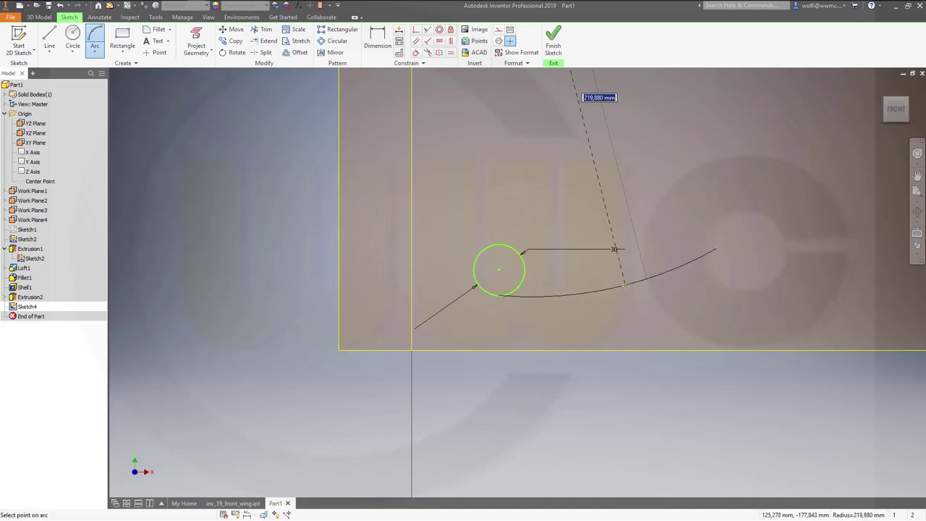
click(626, 285)
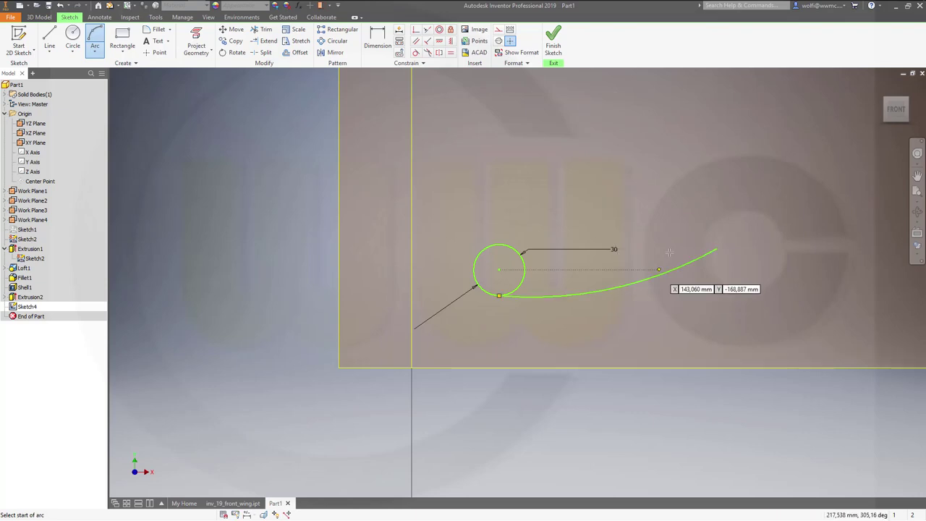
click(499, 242)
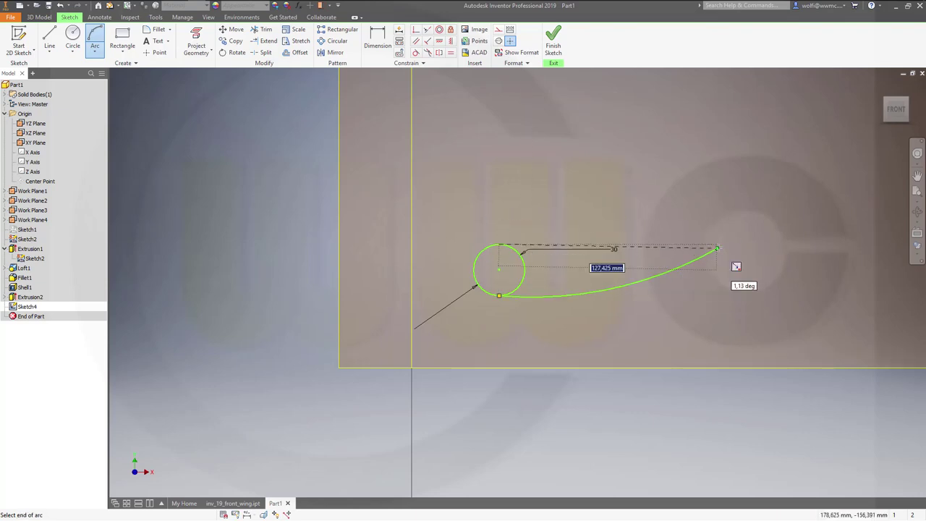
click(716, 248)
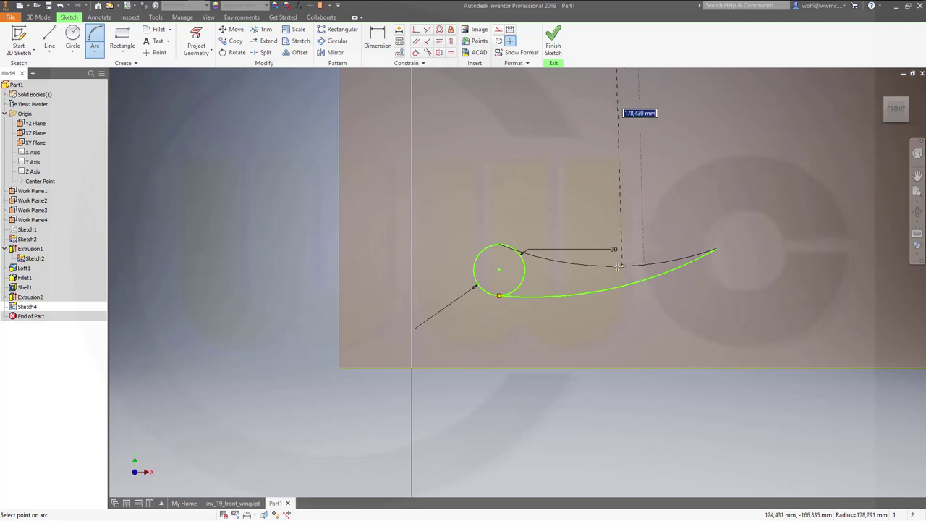
click(647, 263)
key(Escape)
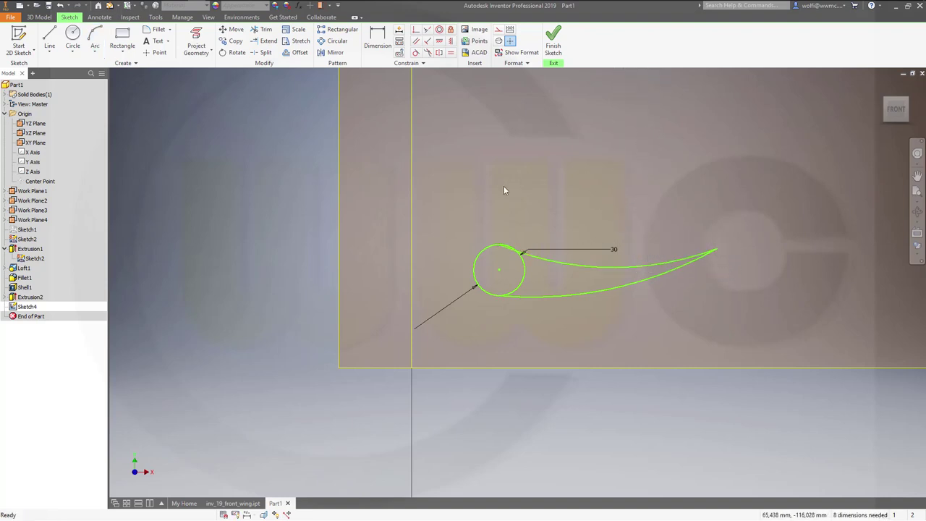
- Make the upper and lower arcs tangent to the 30 mm circle
click(416, 52)
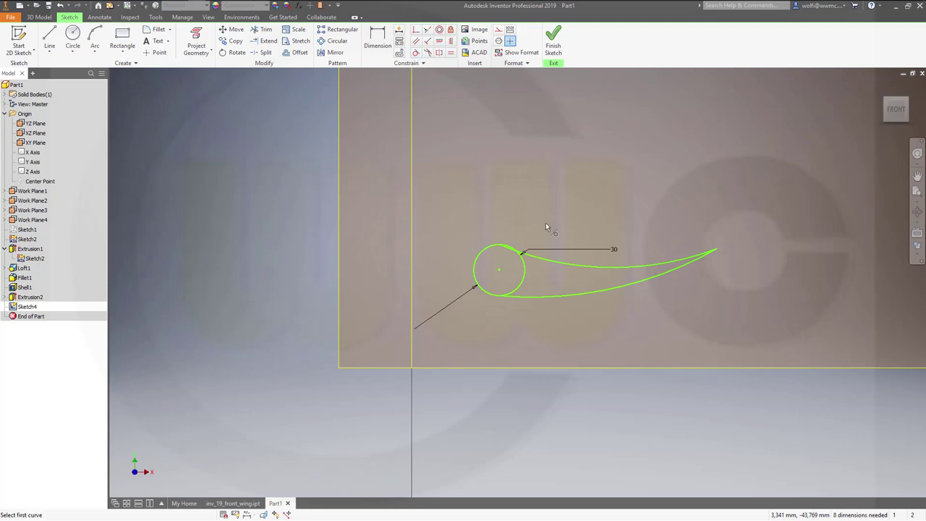
click(487, 248)
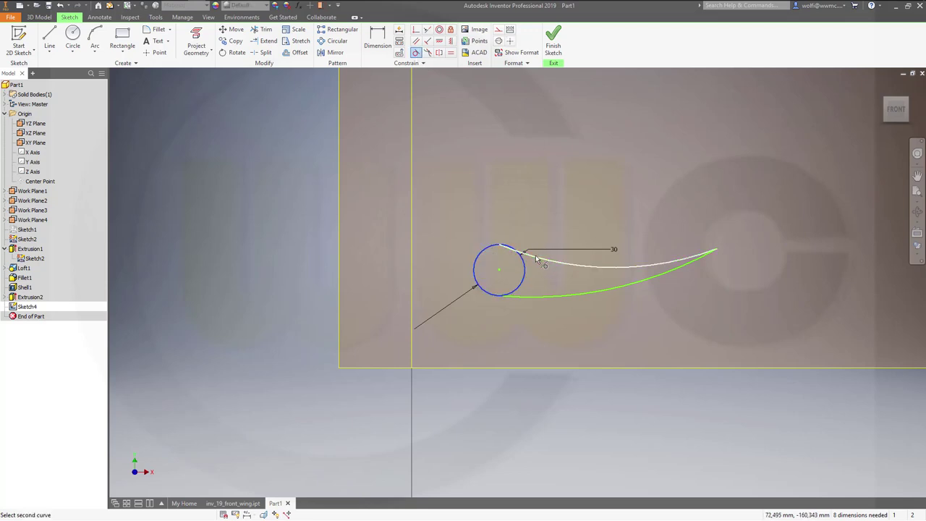
click(542, 257)
click(500, 293)
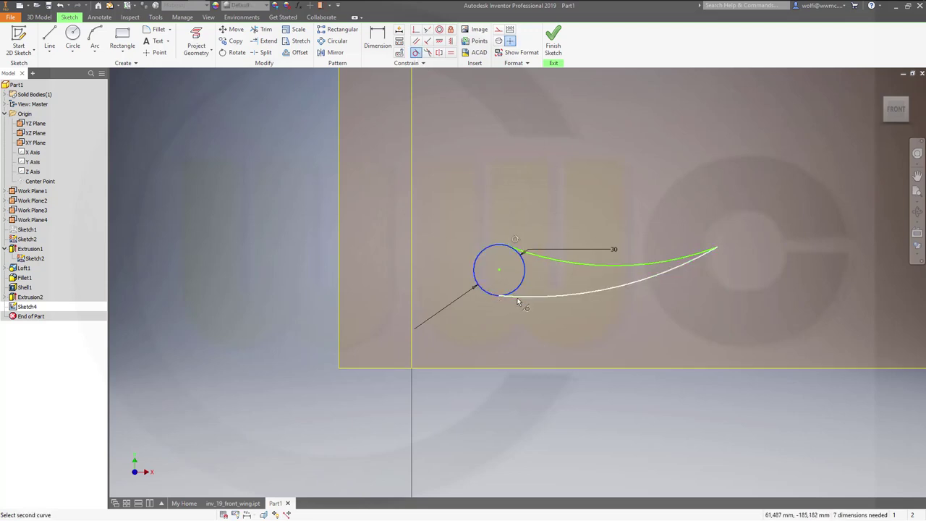
click(535, 298)
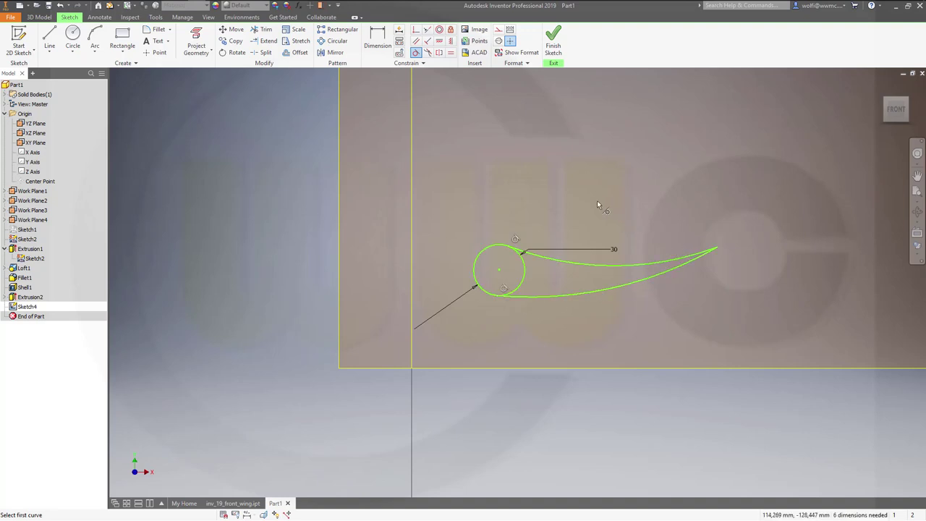
- Draw a vertical line from the circle's centre to the lower arc's start point and convert it to construction geometry
click(50, 37)
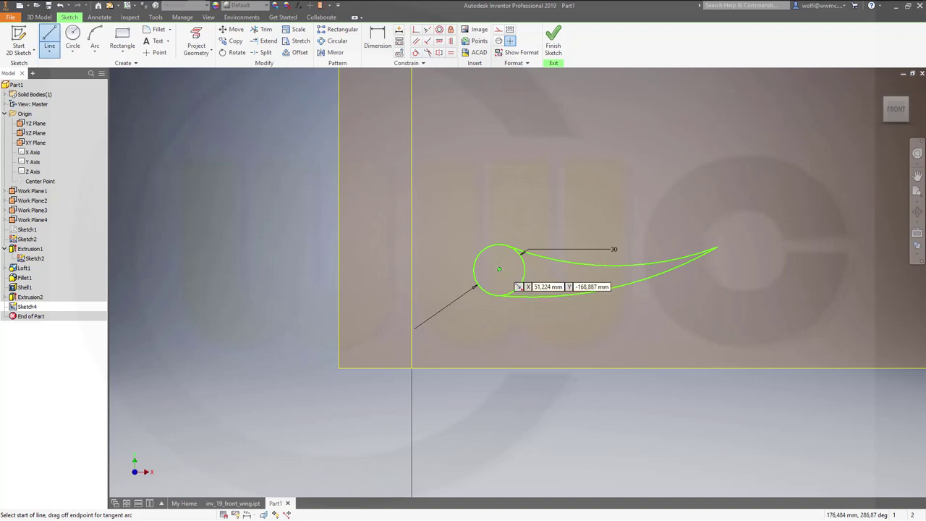
click(501, 268)
double_click(497, 295)
key(Escape)
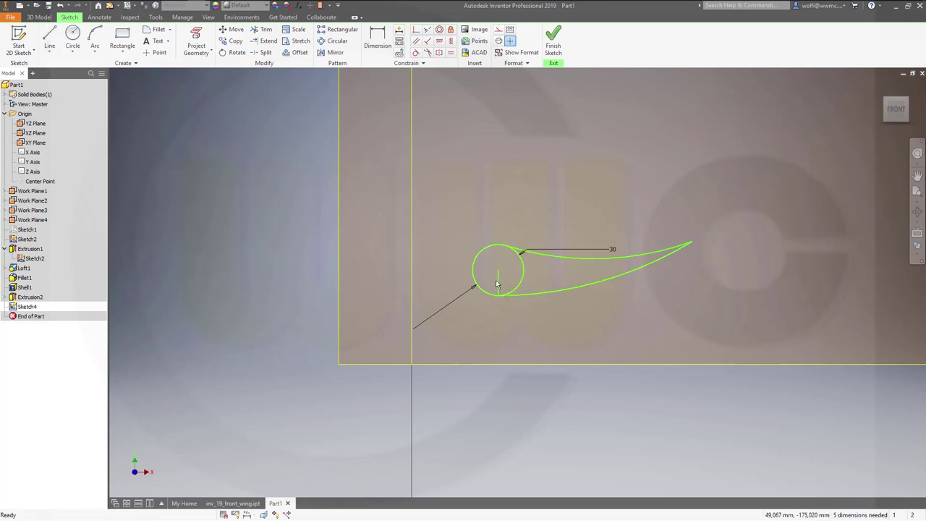
click(499, 29)
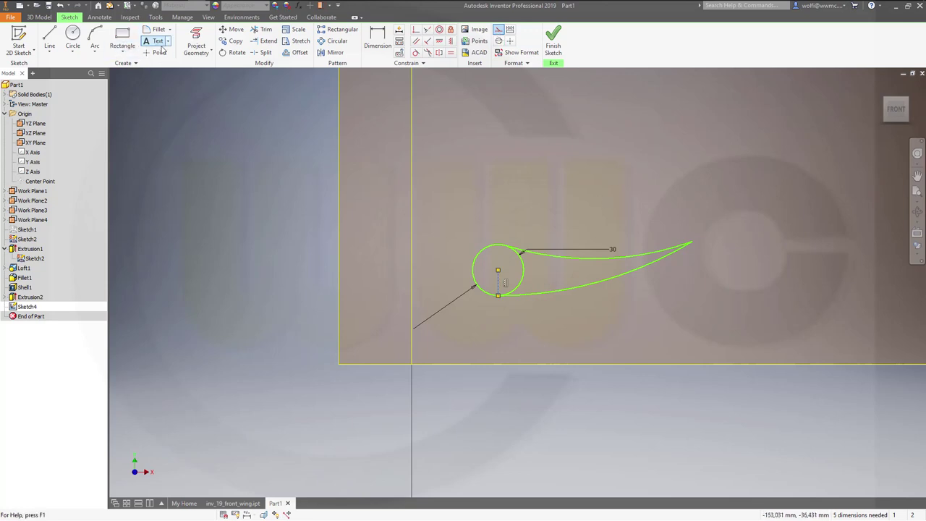
- Trim the circle's portion inside the airfoil and delete the vertical constraint from the construction line
click(265, 30)
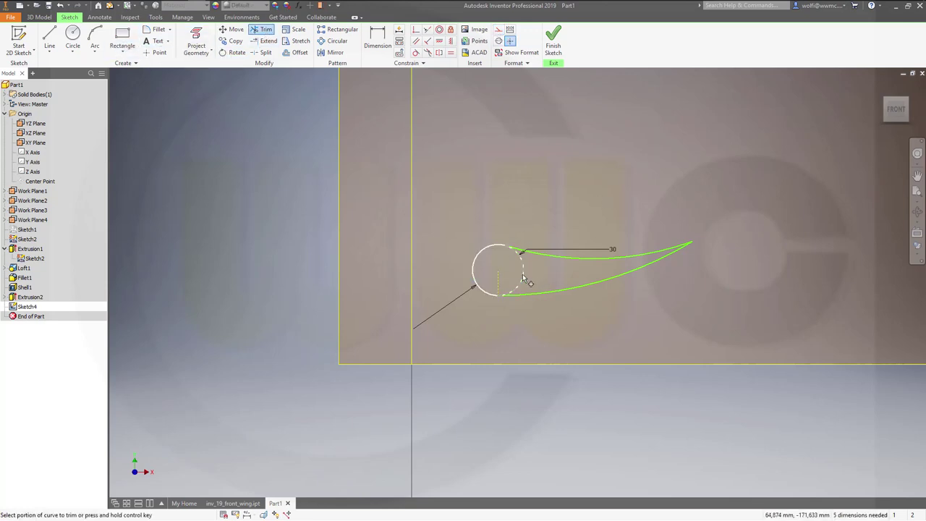
click(523, 274)
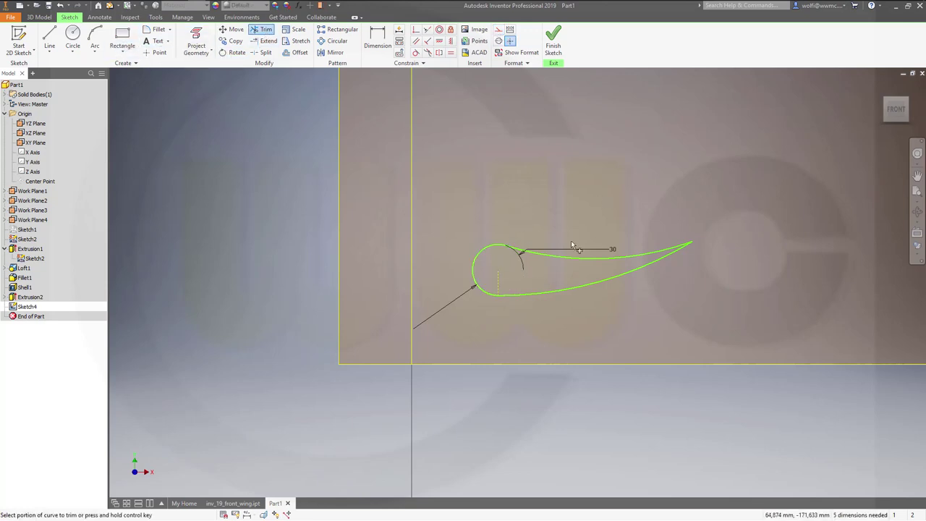
click(498, 288)
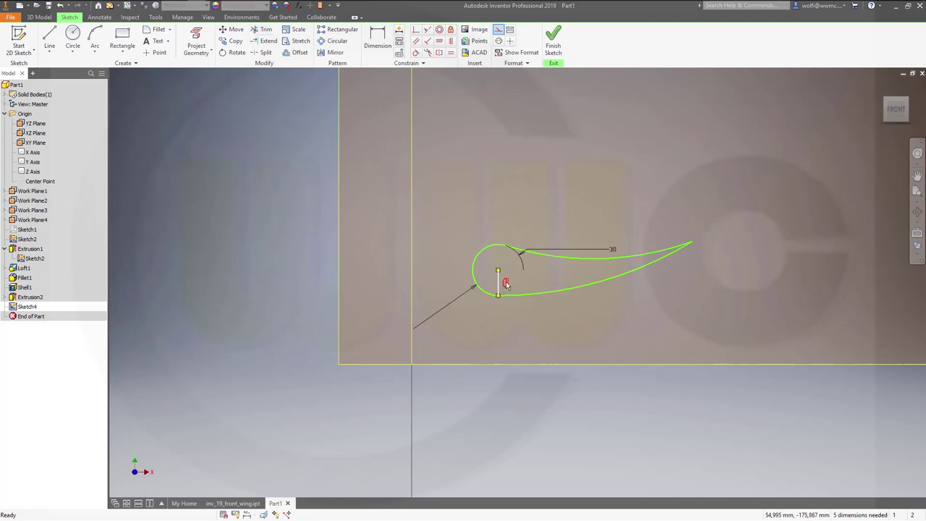
right_click(506, 283)
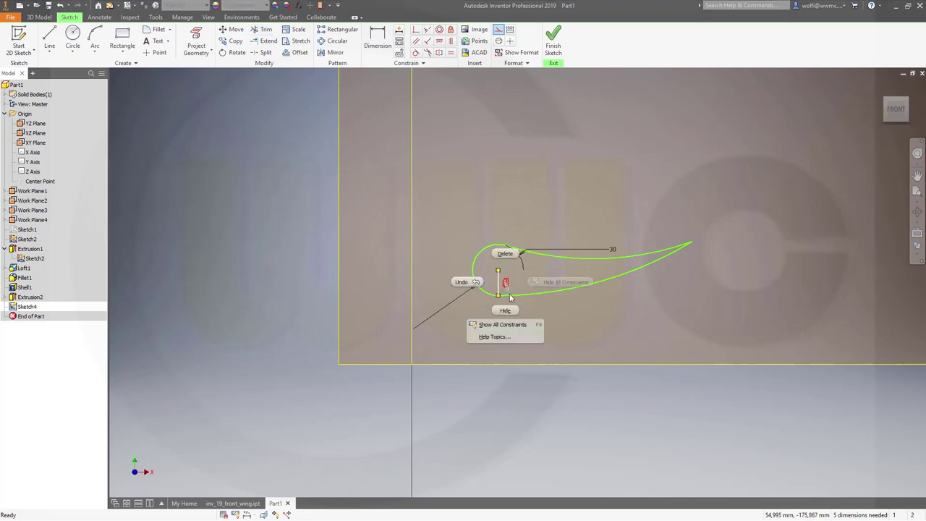
key(Escape)
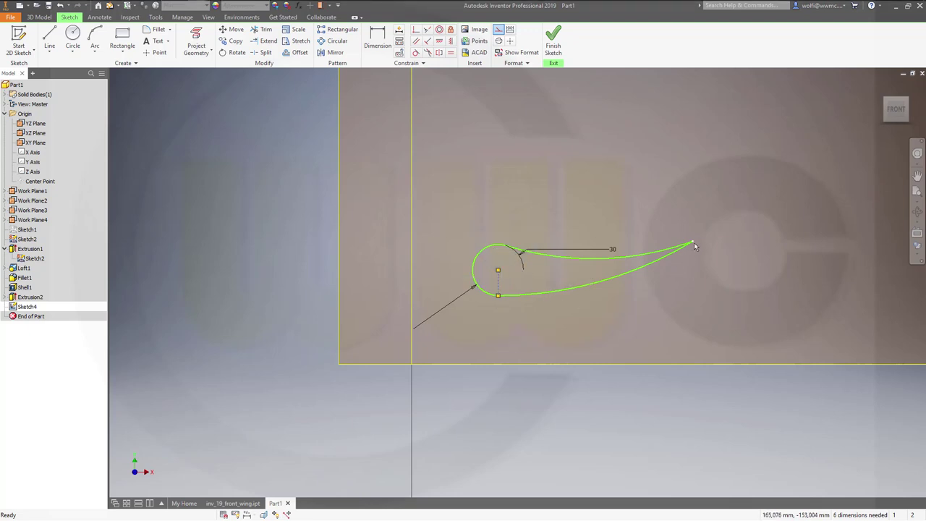
- Pull the airfoil's trailing tip upward to bend the profile more strongly
drag(694, 244, 668, 186)
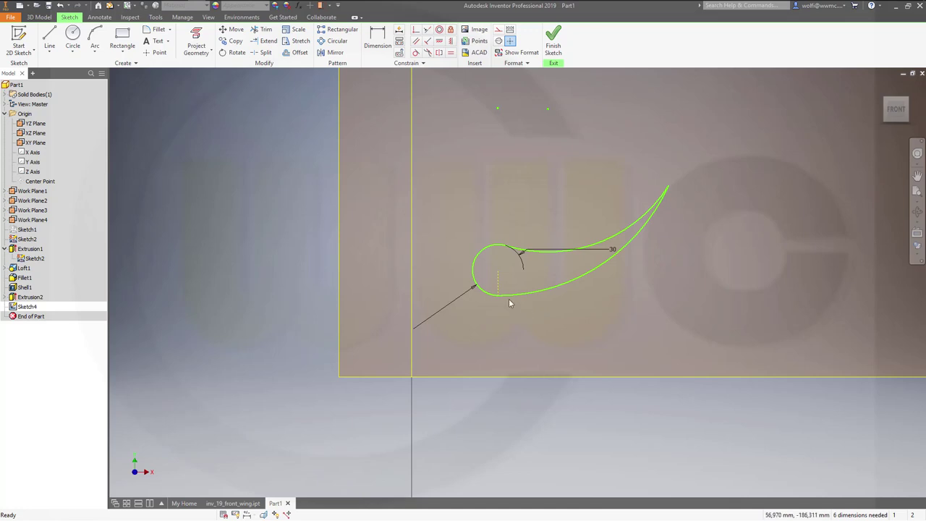
scroll(527, 298, up, 2)
scroll(530, 303, down, 5)
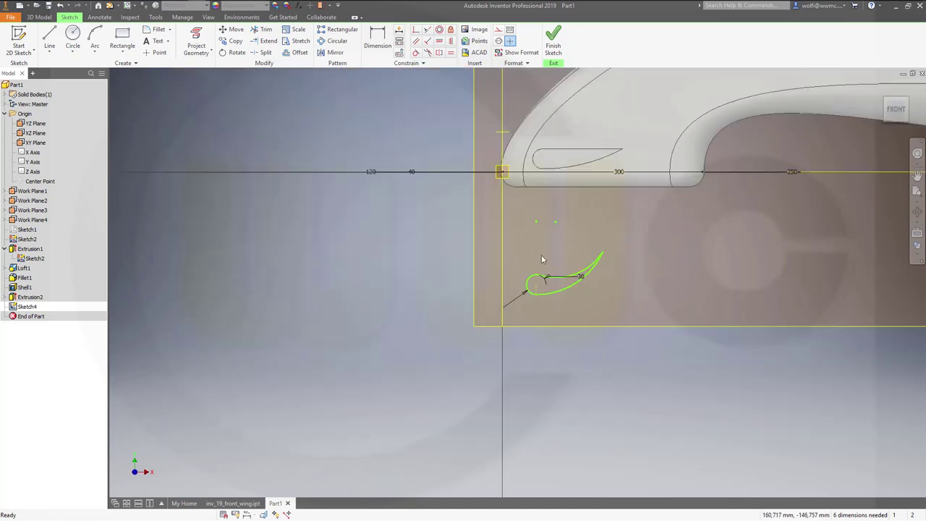
- Move the whole airfoil profile up inside the nose above the strut, raise its trailing tip further, and finish the sketch
drag(546, 284, 624, 299)
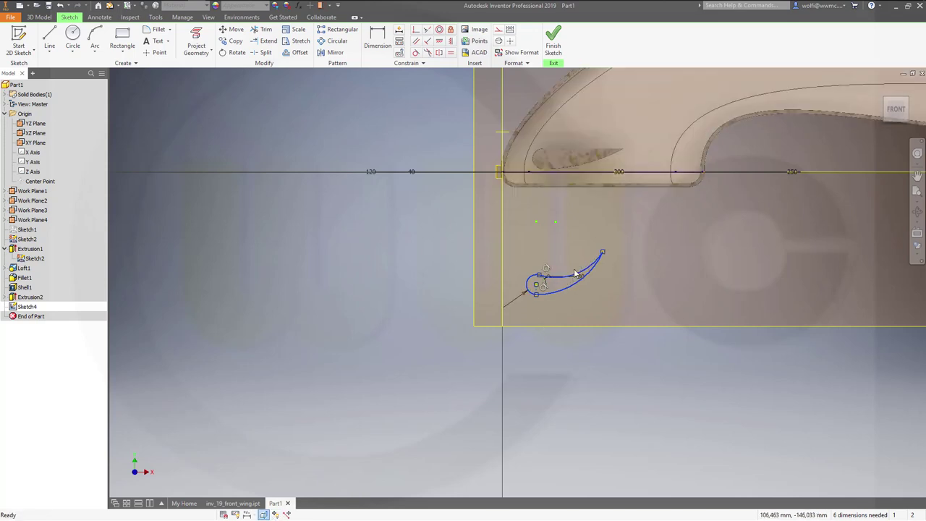
drag(583, 276, 681, 136)
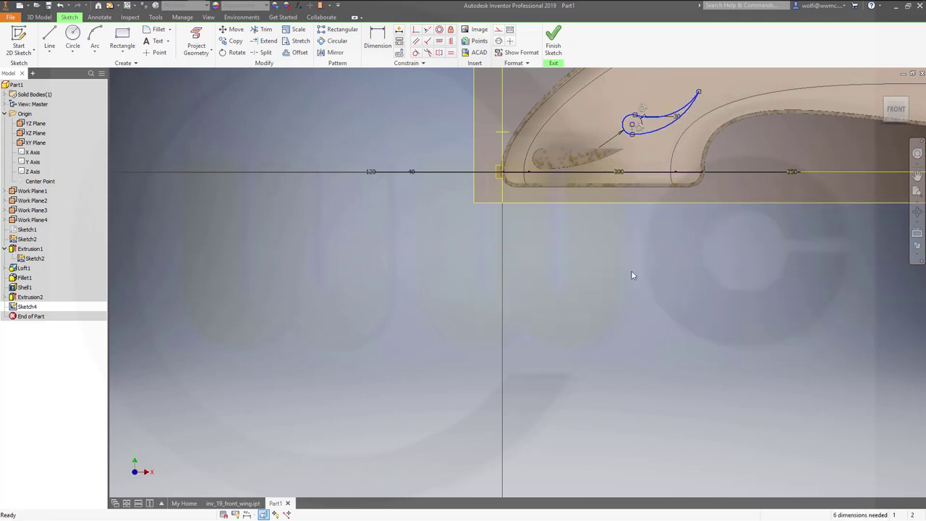
middle_drag(585, 298, 448, 411)
drag(558, 211, 573, 186)
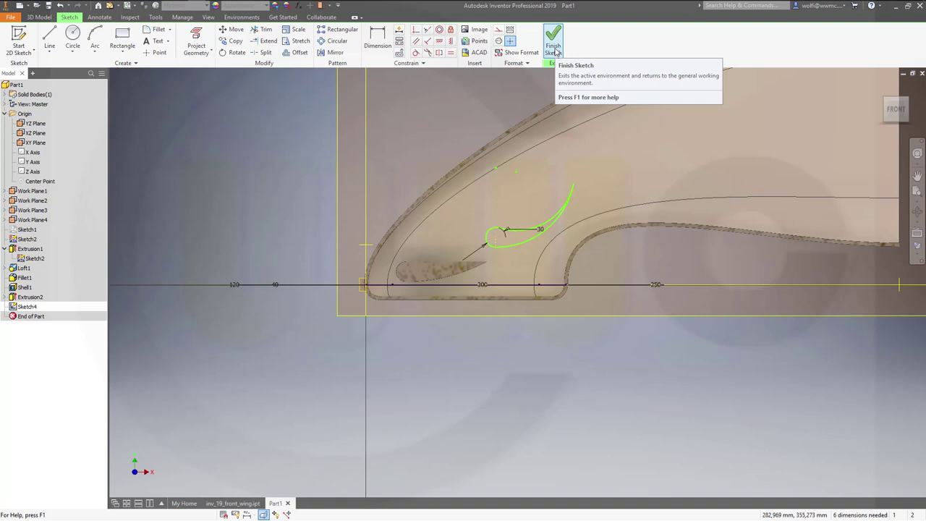
click(555, 51)
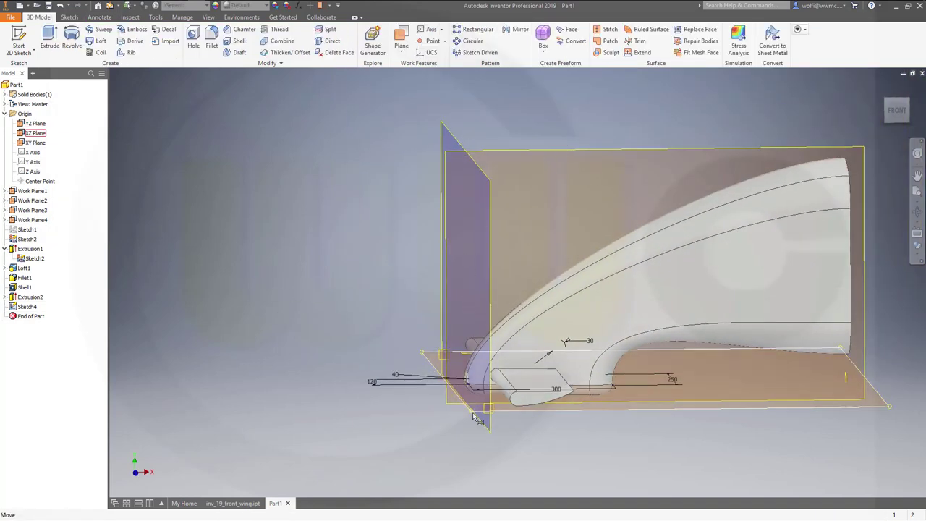
- Copy Sketch4 with the curved airfoil and paste it onto Work Plane3
right_click(30, 308)
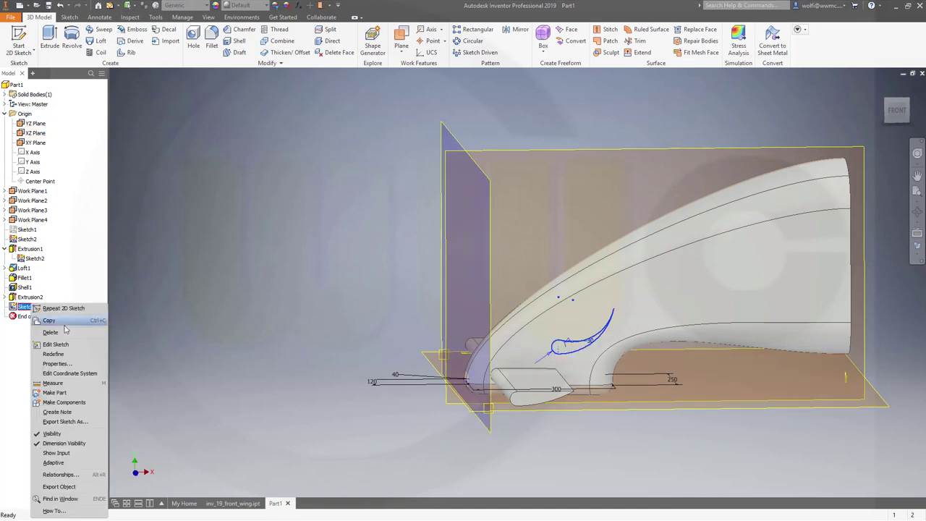
click(63, 325)
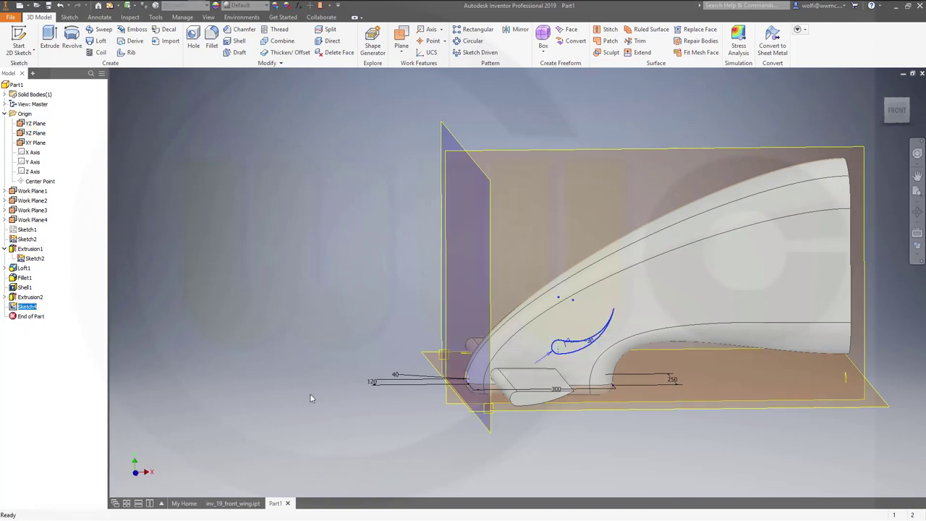
click(489, 412)
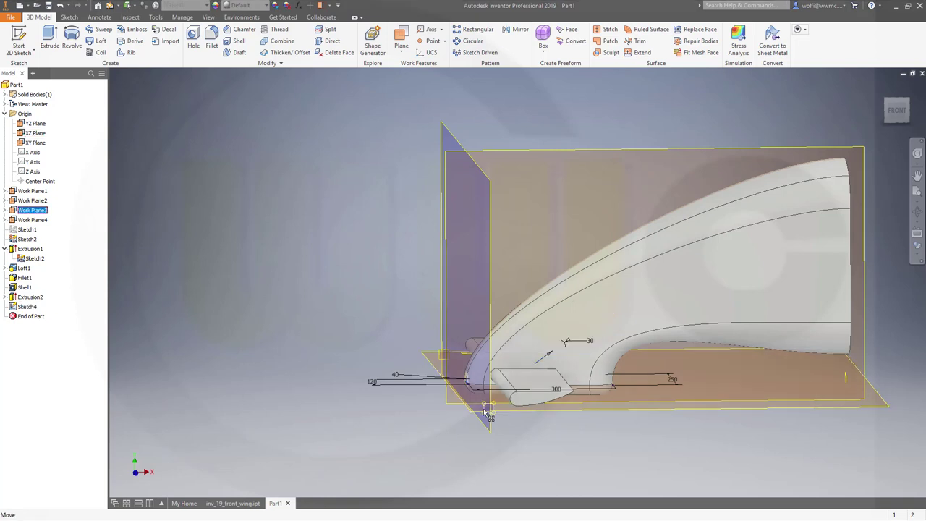
right_click(485, 411)
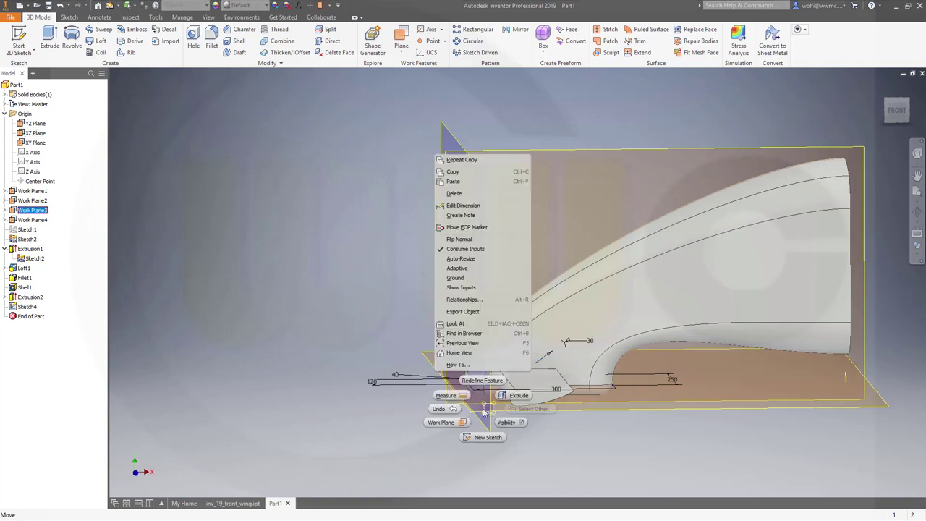
click(453, 181)
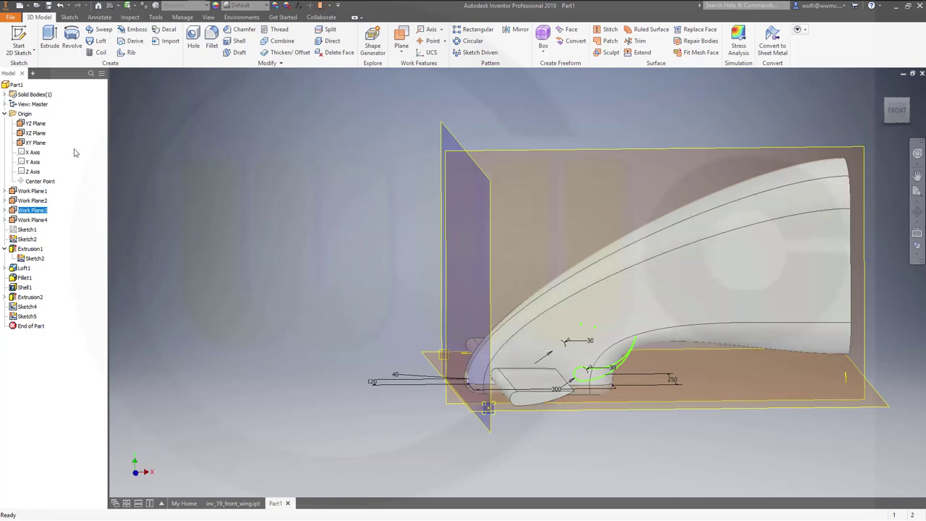
- Hide the nose's solid body, Solid1, leaving the work planes and sketches shown
click(50, 95)
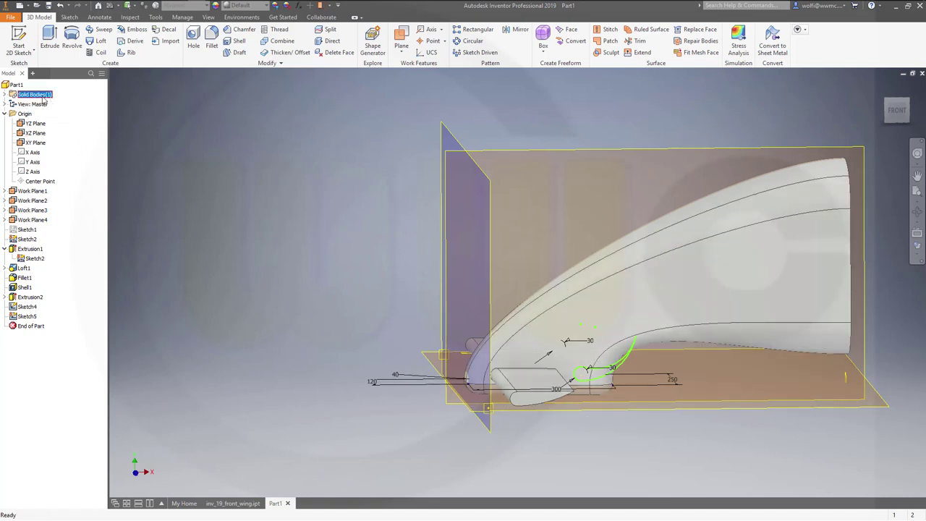
click(5, 94)
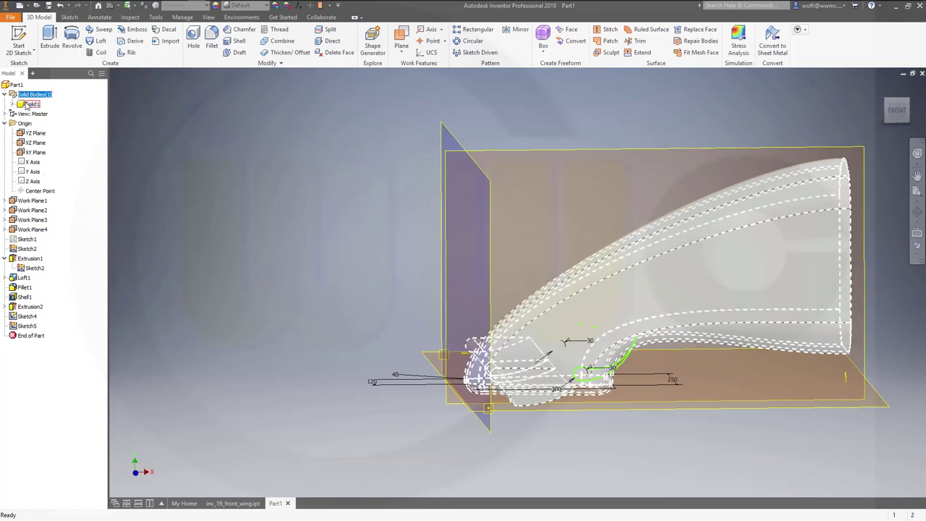
right_click(35, 107)
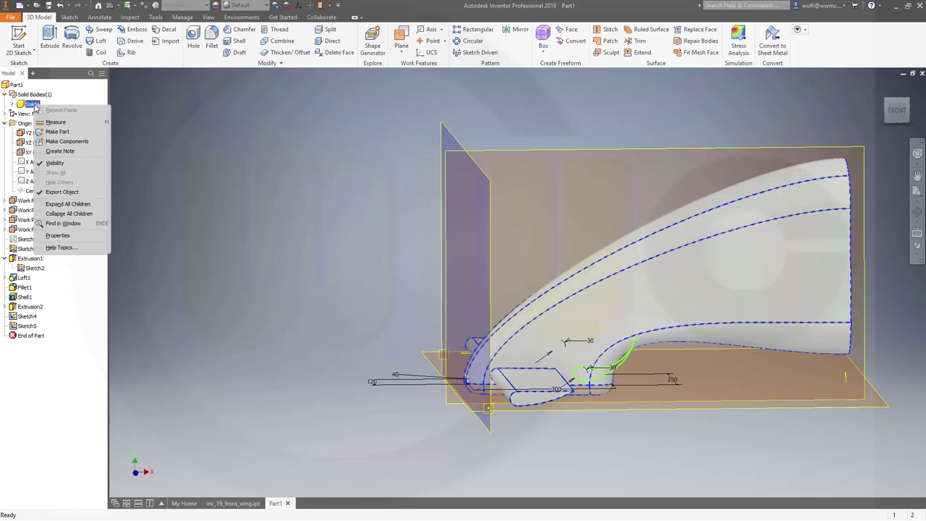
click(71, 169)
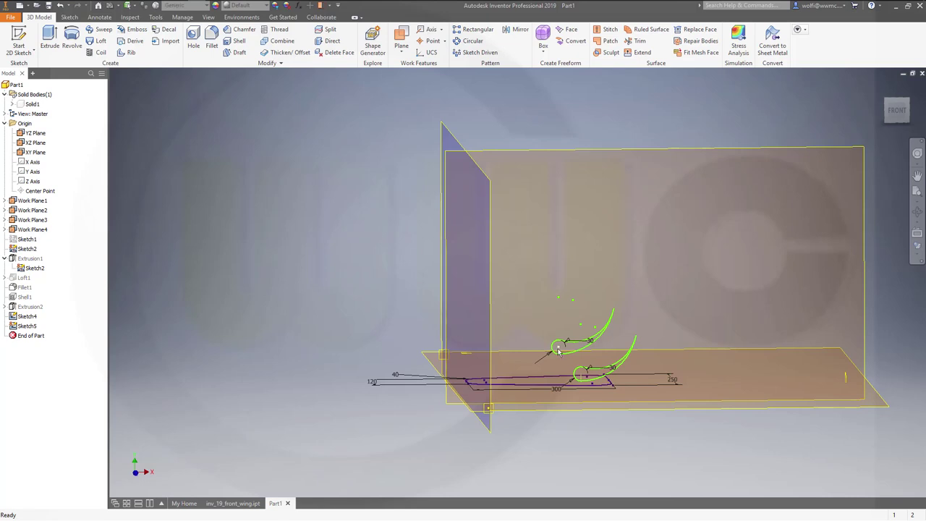
- Edit Sketch4 and pull the airfoil's trailing tip down and inward to make a shorter, flatter profile, finishing the sketch
double_click(31, 316)
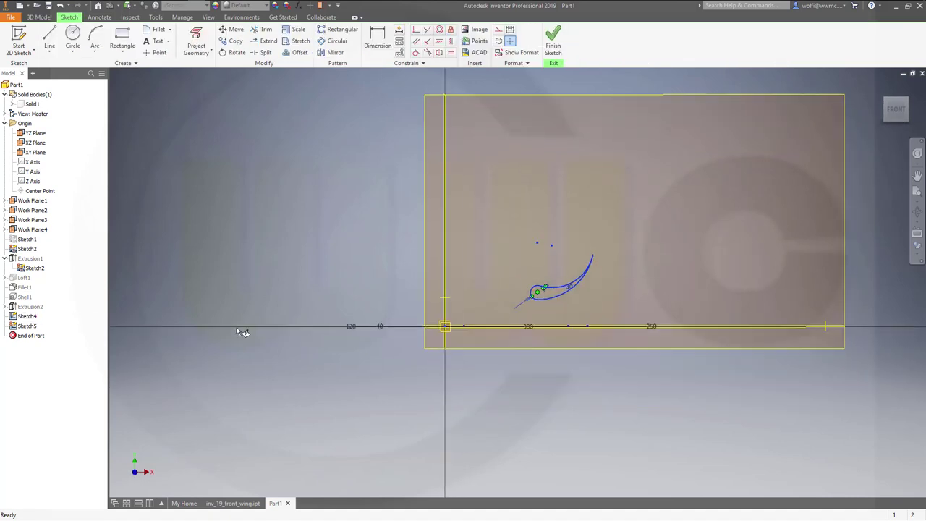
scroll(605, 279, down, 2)
scroll(595, 271, up, 5)
drag(578, 223, 525, 291)
click(553, 40)
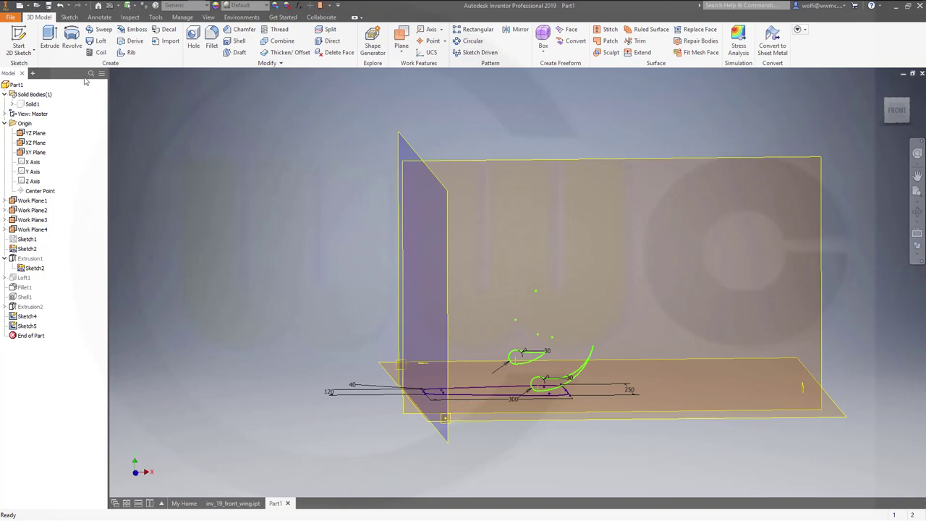
- Extrude the flattened Sketch4 airfoil by 80 as a new solid, heading toward the outer wing profile
click(49, 40)
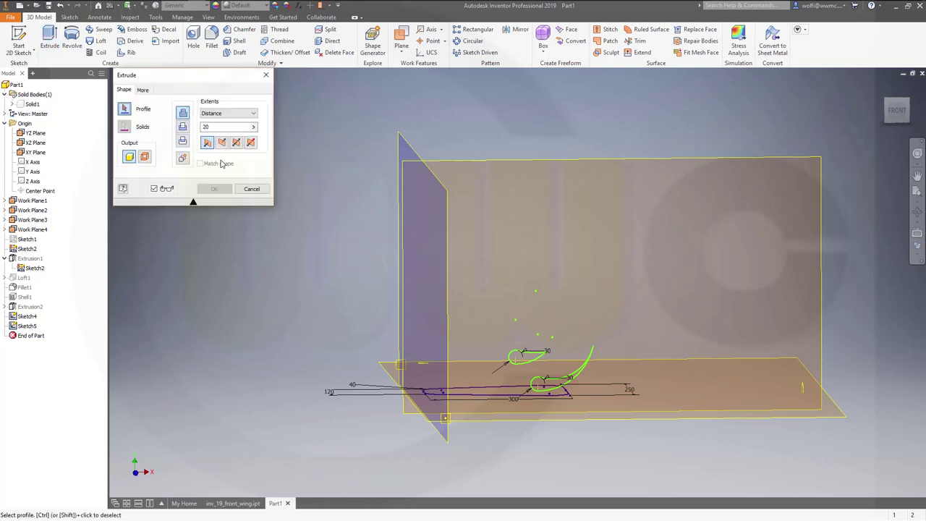
click(529, 360)
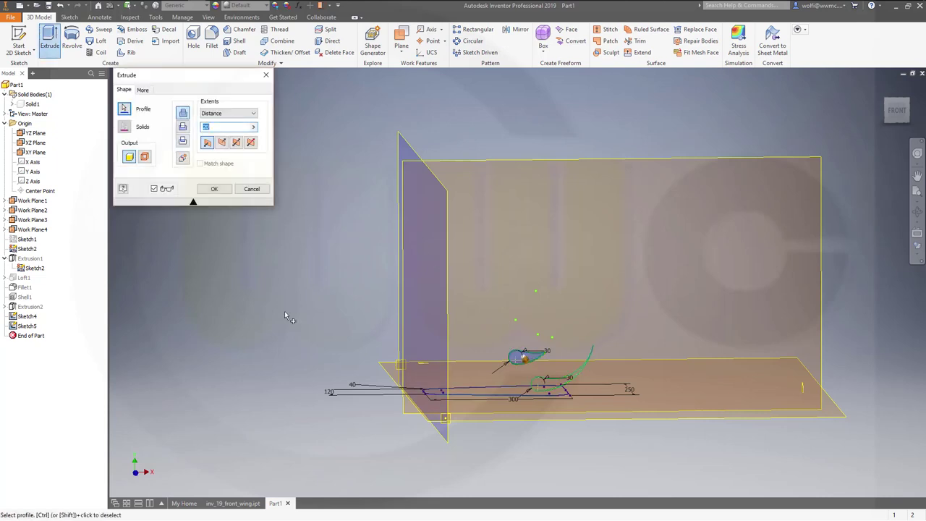
key(F6)
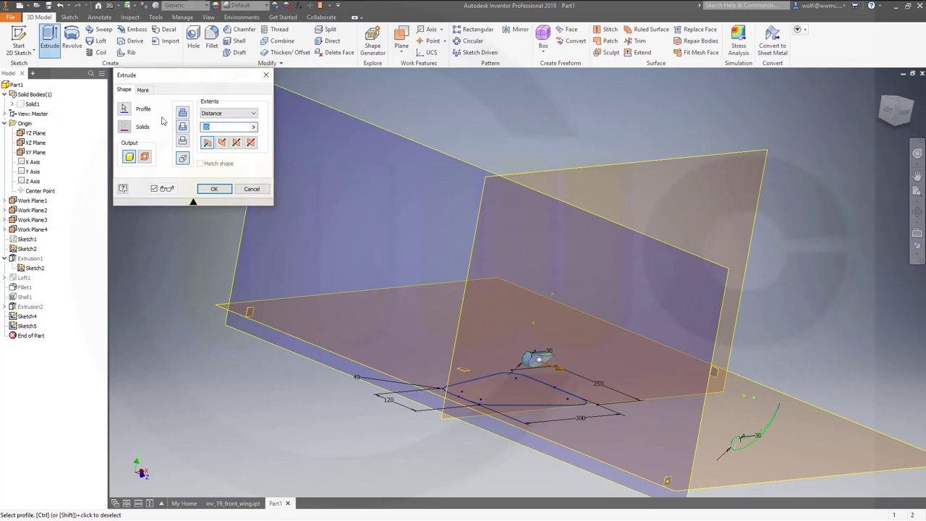
key(Return)
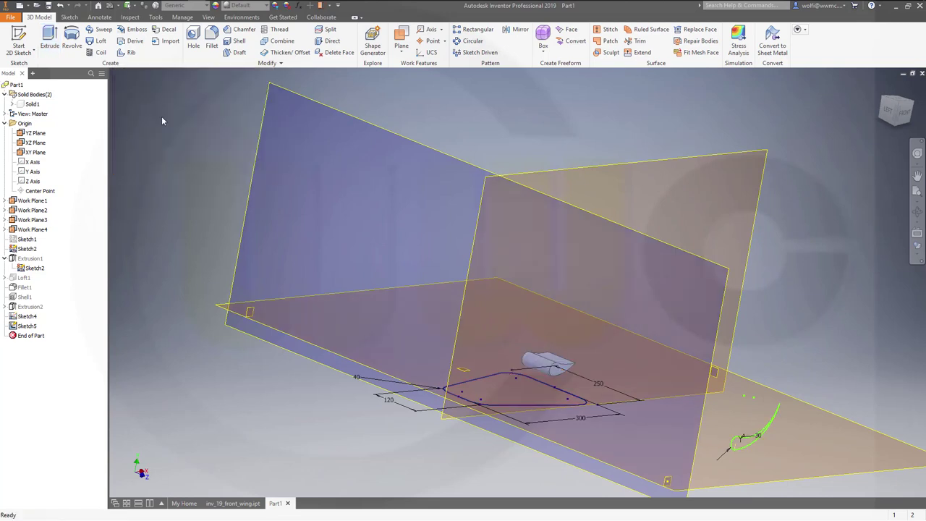
- Extrude the curved outer airfoil of Sketch5 by 80 as a new solid in the flipped direction, toward the nose
click(49, 35)
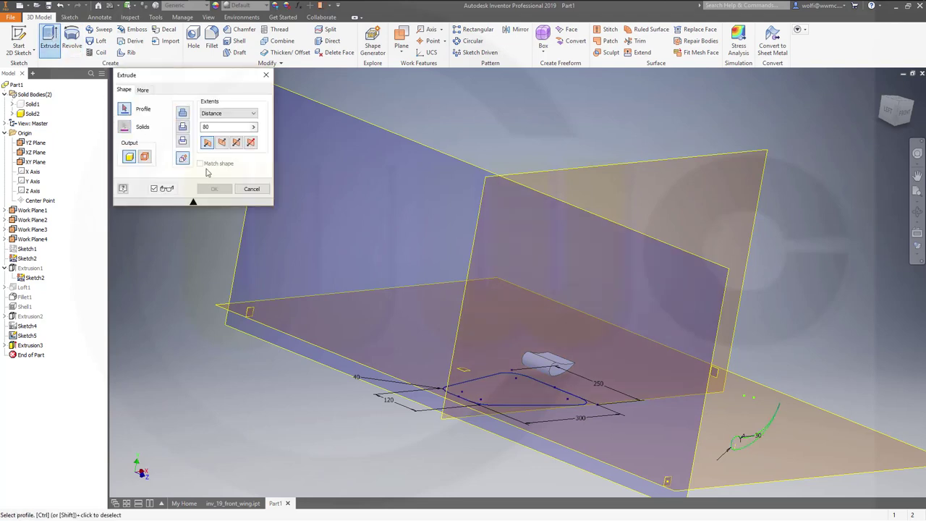
click(753, 454)
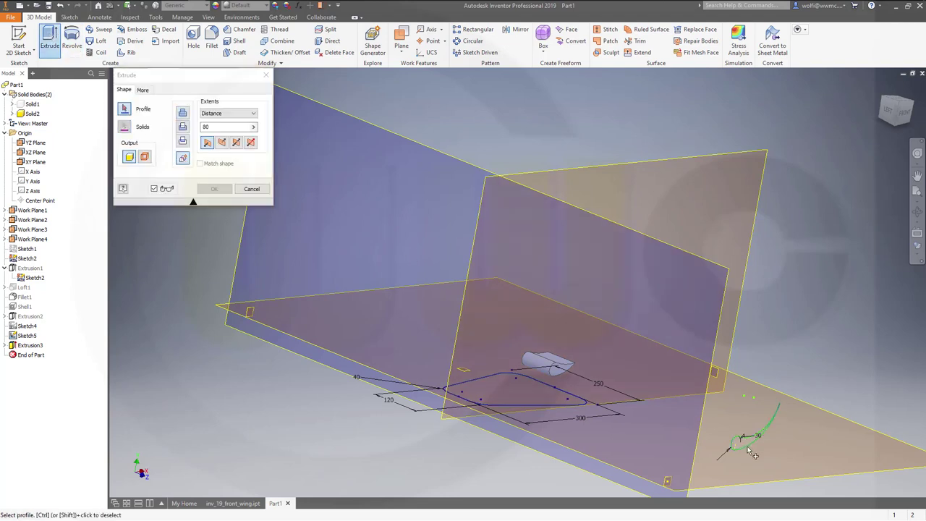
click(224, 142)
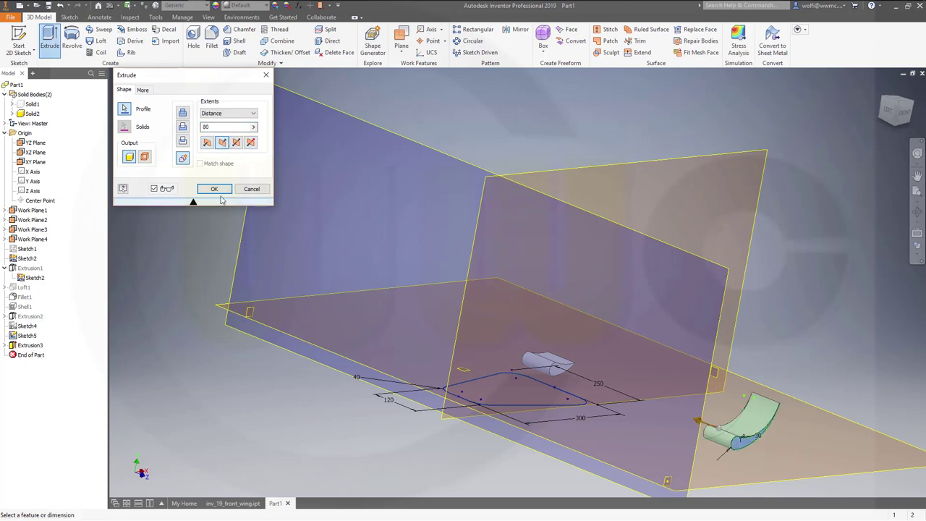
click(214, 189)
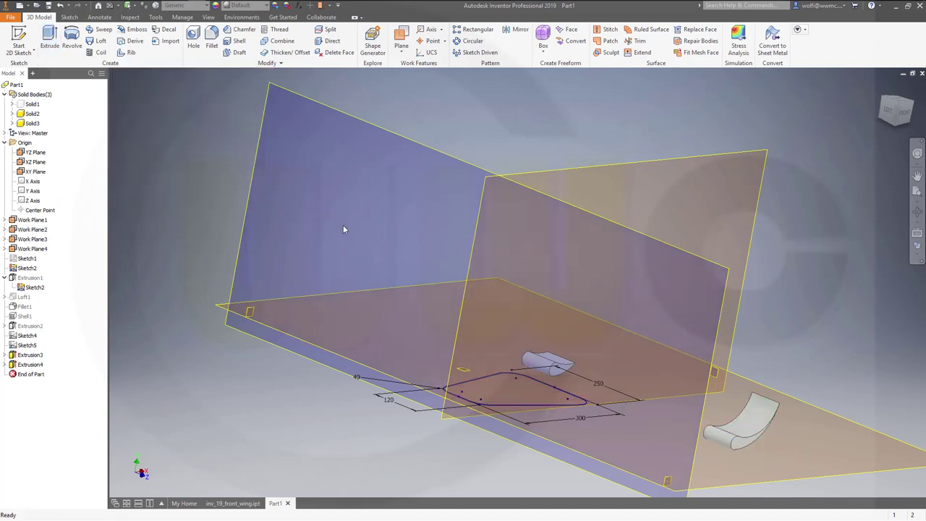
- Set up a solid loft between the facing end edges of the two airfoil extrusions, with the Tangent condition at both sections
mouse_move(369, 255)
shift+middle_down()
mouse_move(386, 271)
mouse_move(376, 263)
mouse_move(399, 253)
mouse_move(395, 268)
mouse_move(389, 261)
shift+middle_up()
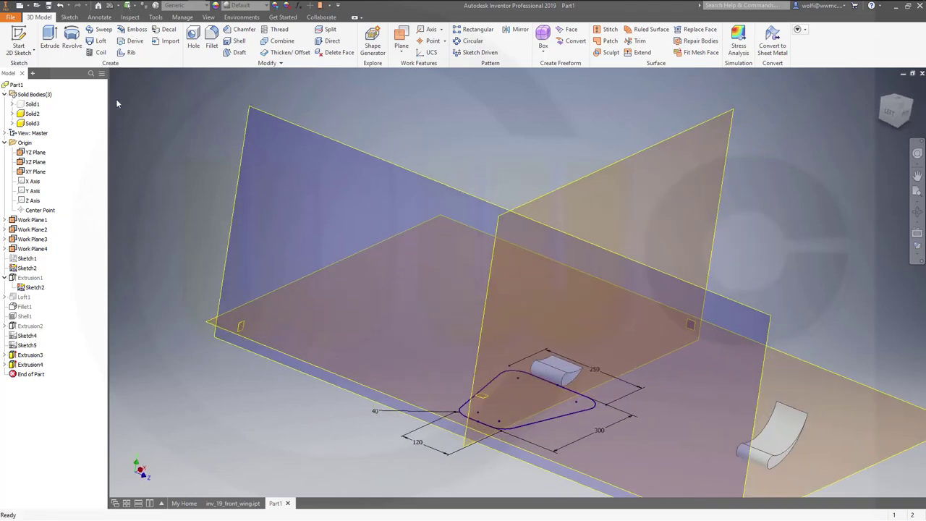
click(100, 42)
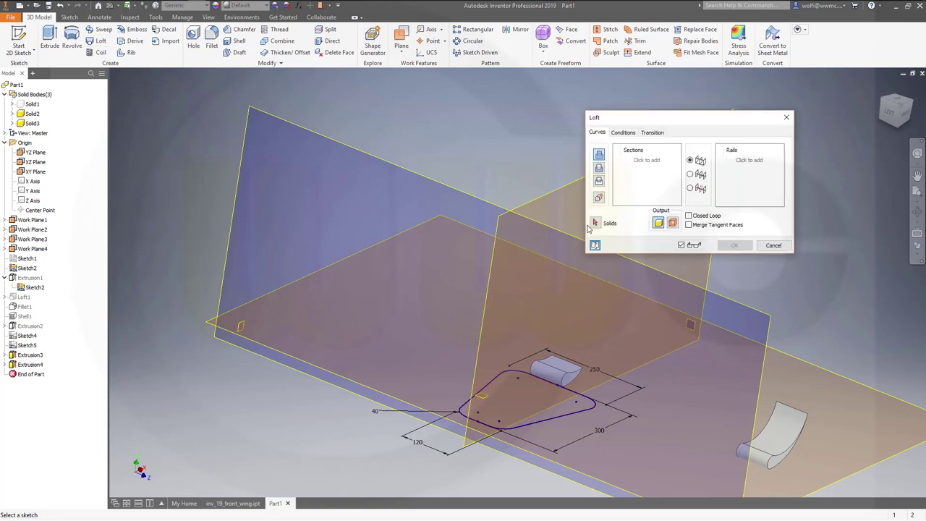
click(574, 375)
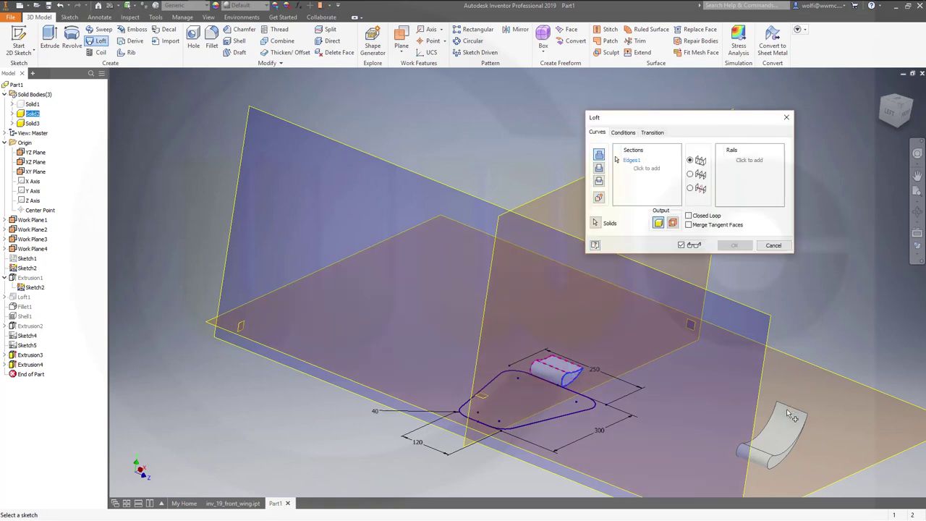
click(764, 433)
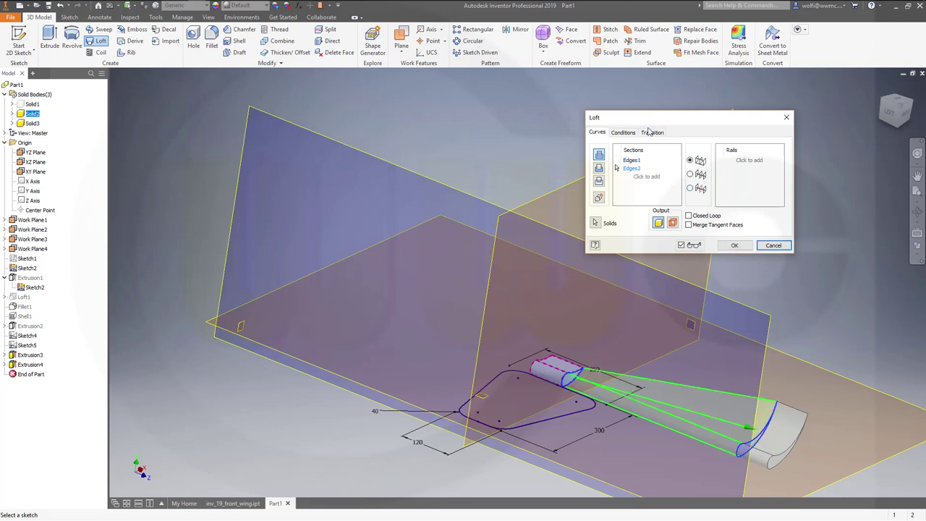
click(624, 132)
click(671, 160)
click(663, 172)
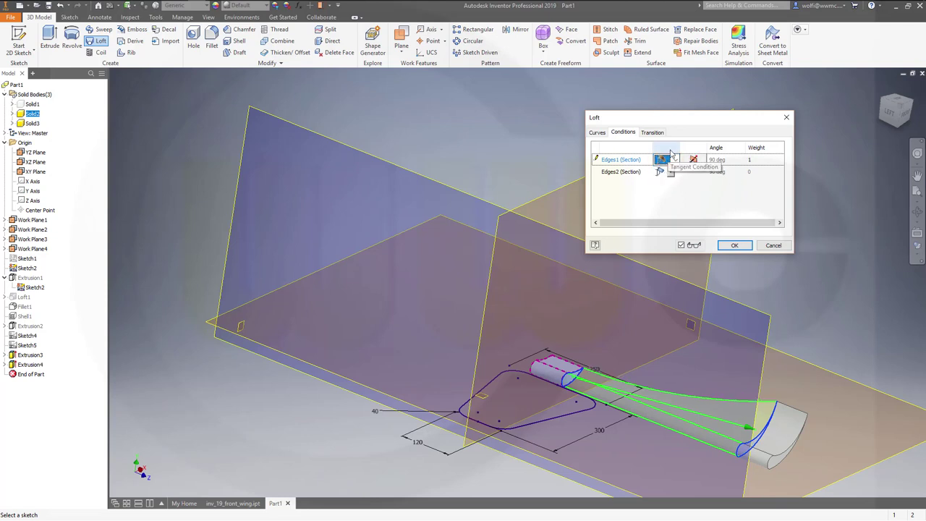
click(672, 172)
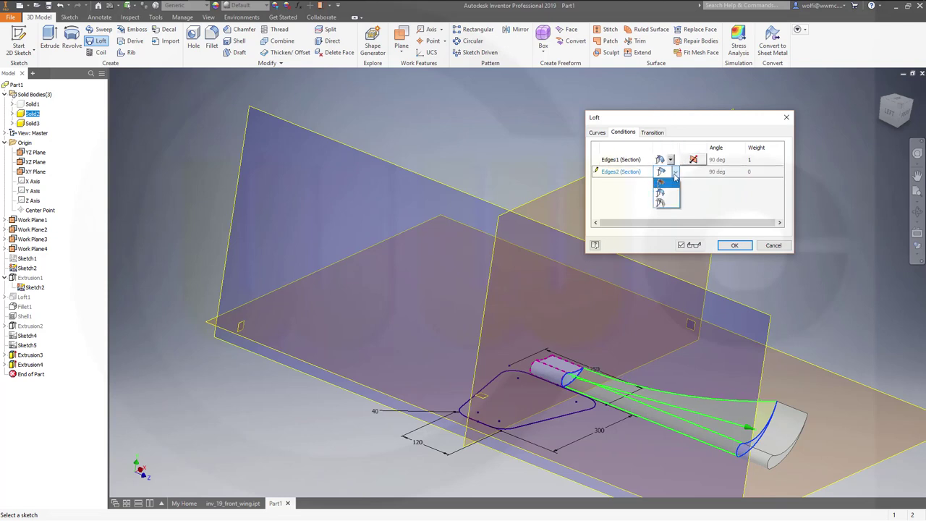
click(672, 194)
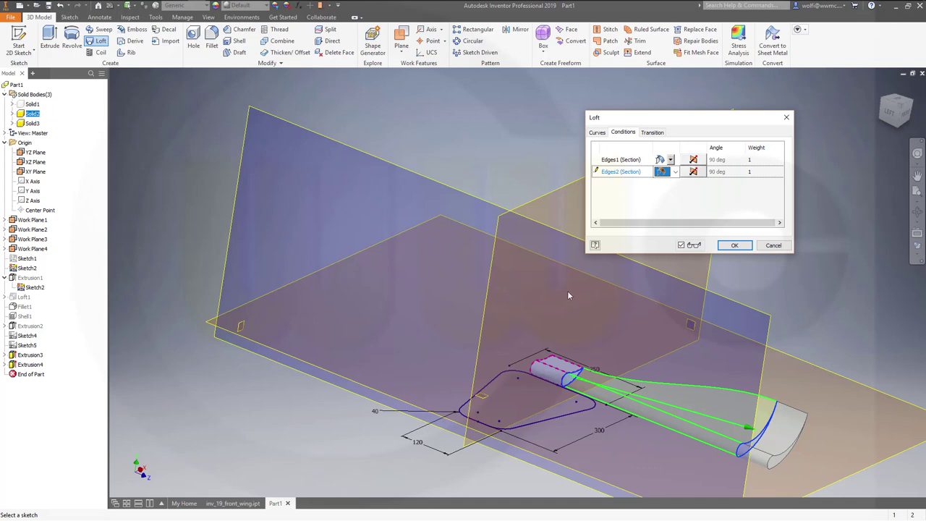
- Set the tangent weight of both loft sections to 1,5 and create the loft
shift+middle_drag(499, 286, 556, 274)
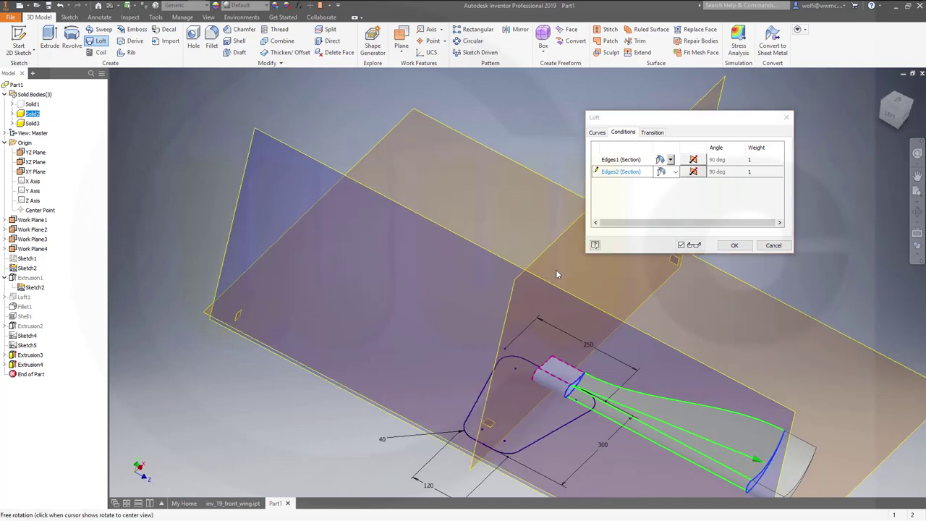
click(749, 160)
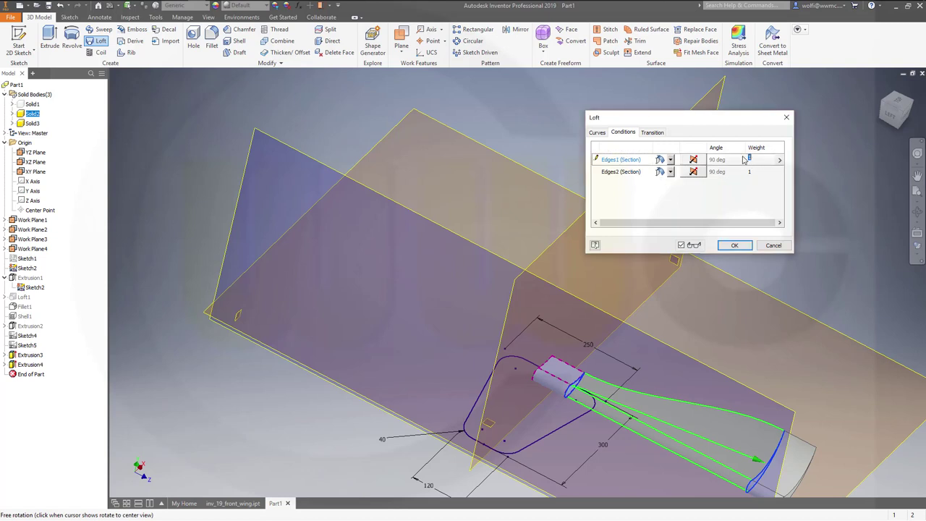
text(,5)
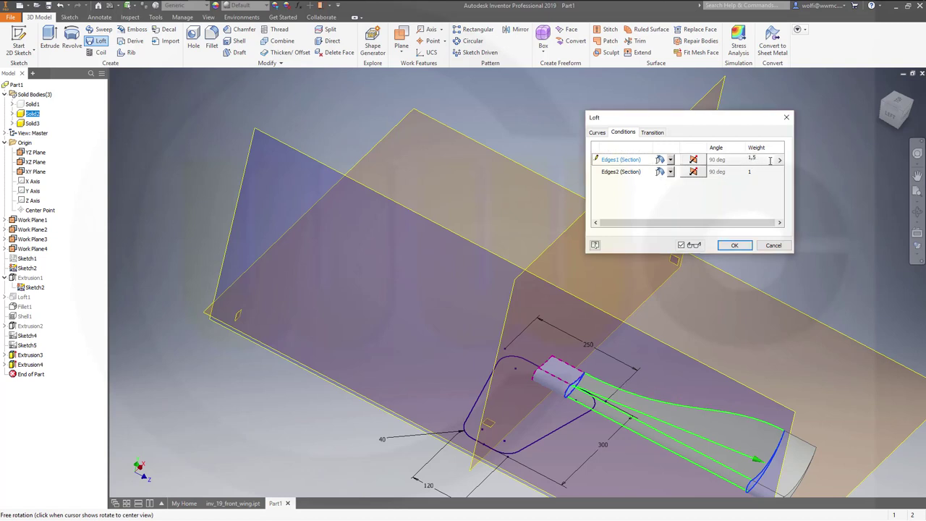
click(751, 172)
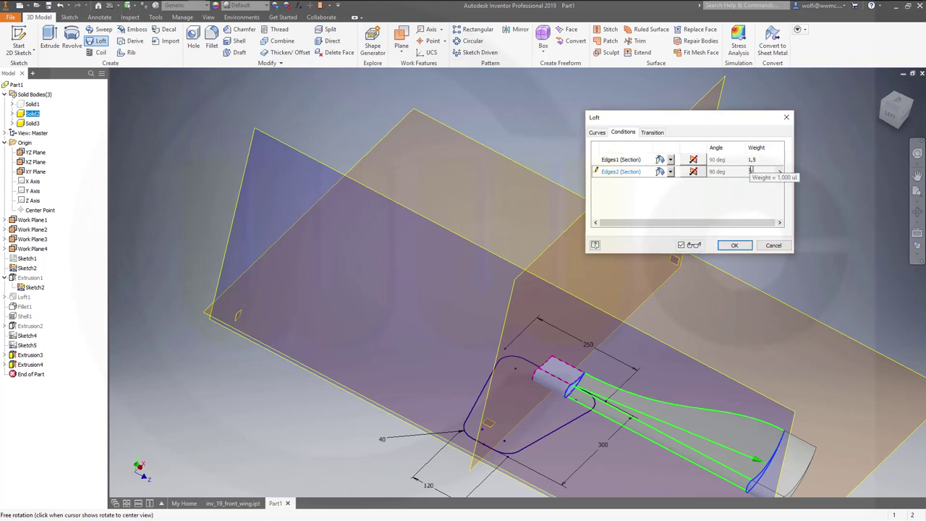
text(,5)
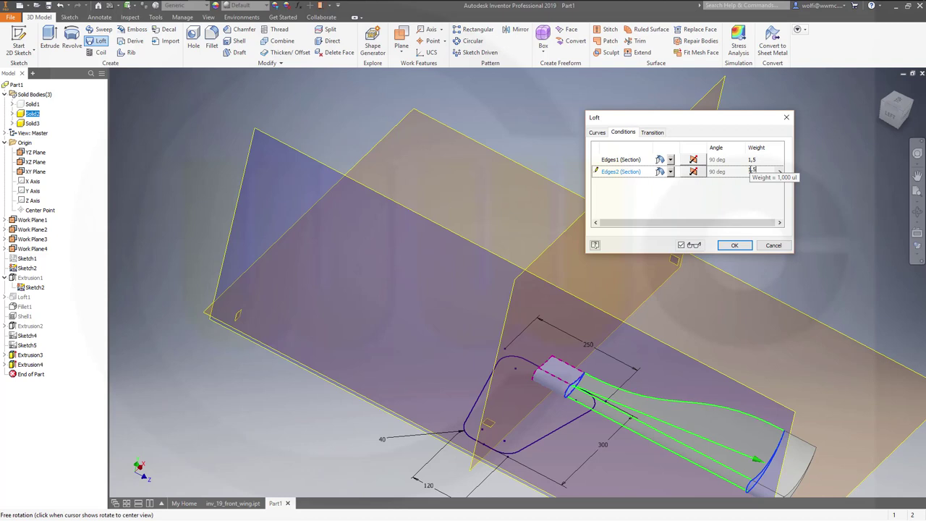
click(734, 246)
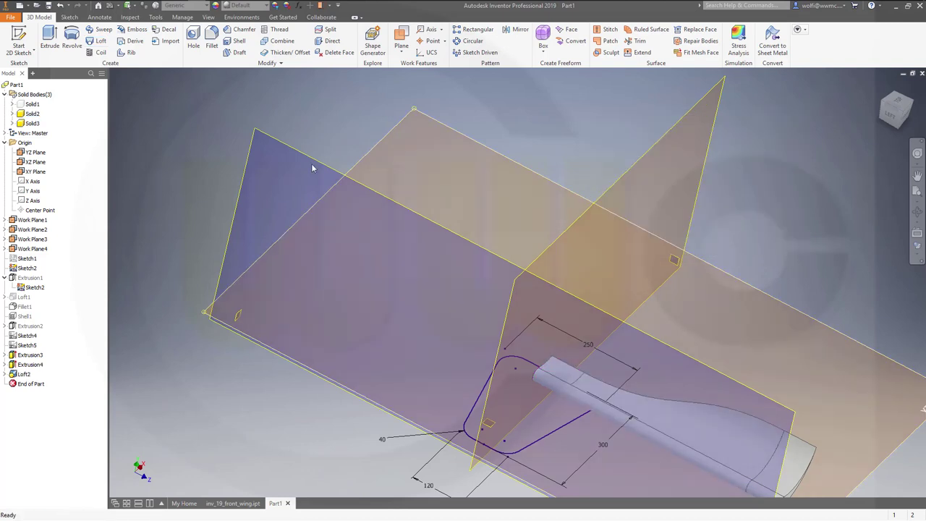
double_click(25, 375)
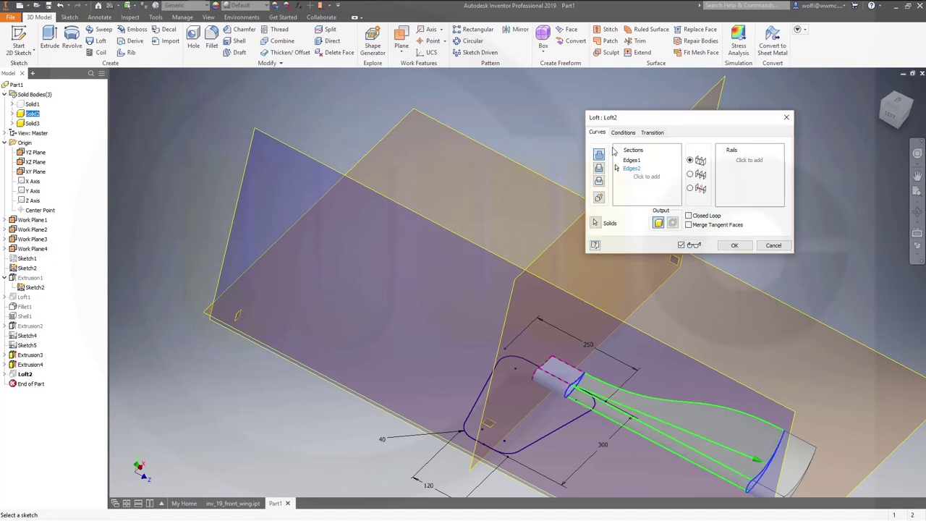
click(734, 246)
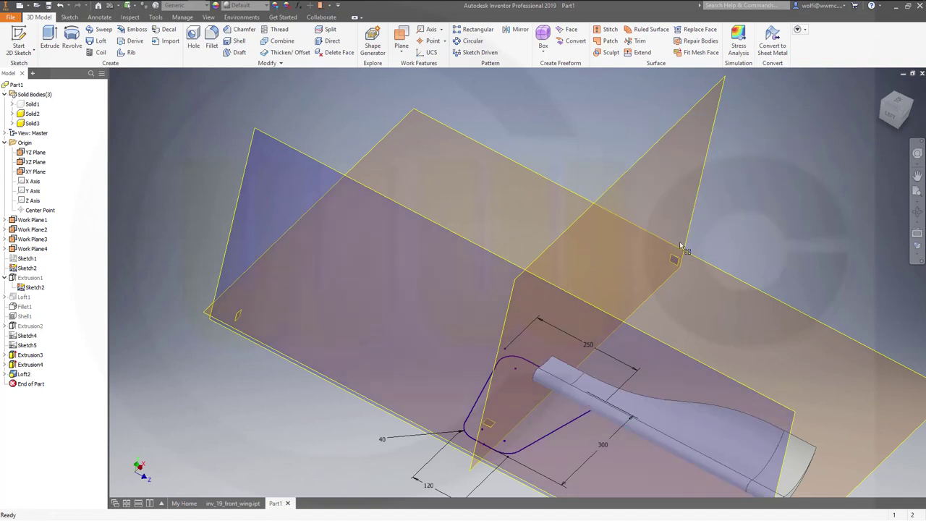
- Combine the outer airfoil extrusion with the lofted wing body by joining them into one solid
click(281, 41)
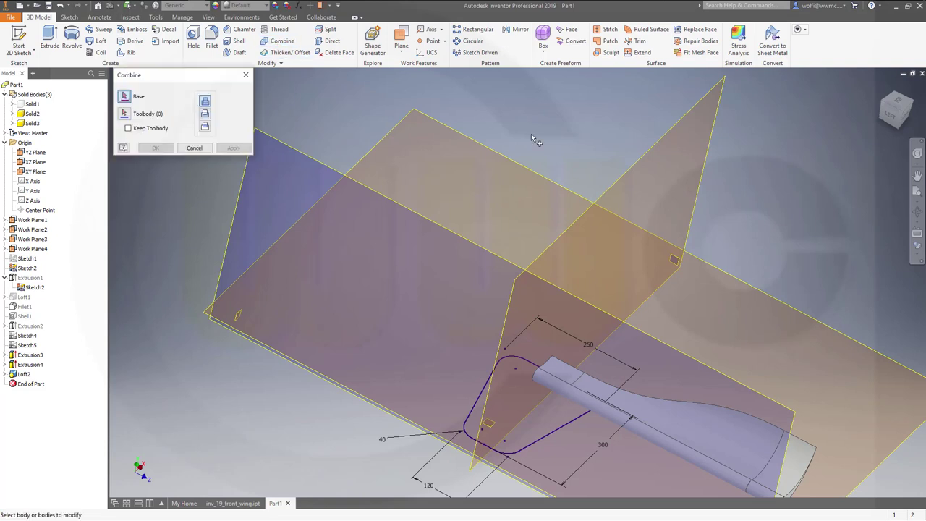
click(568, 378)
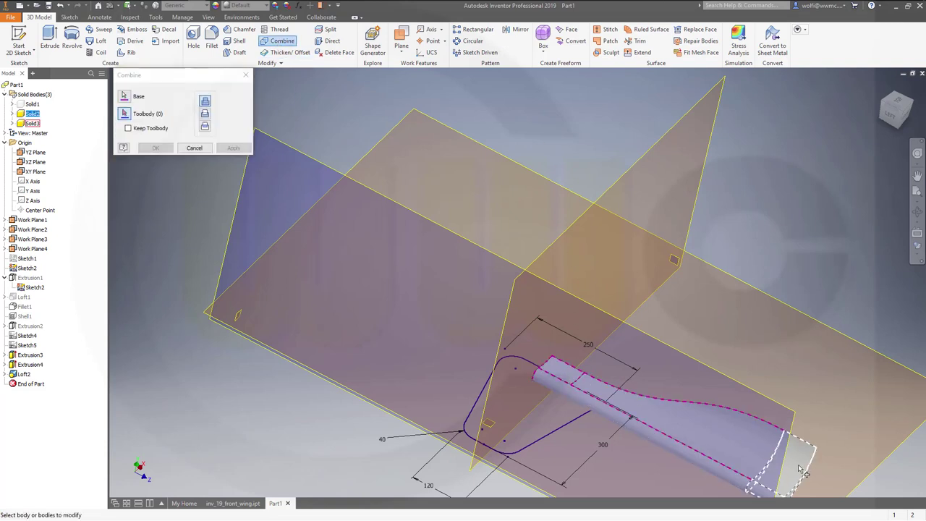
click(155, 148)
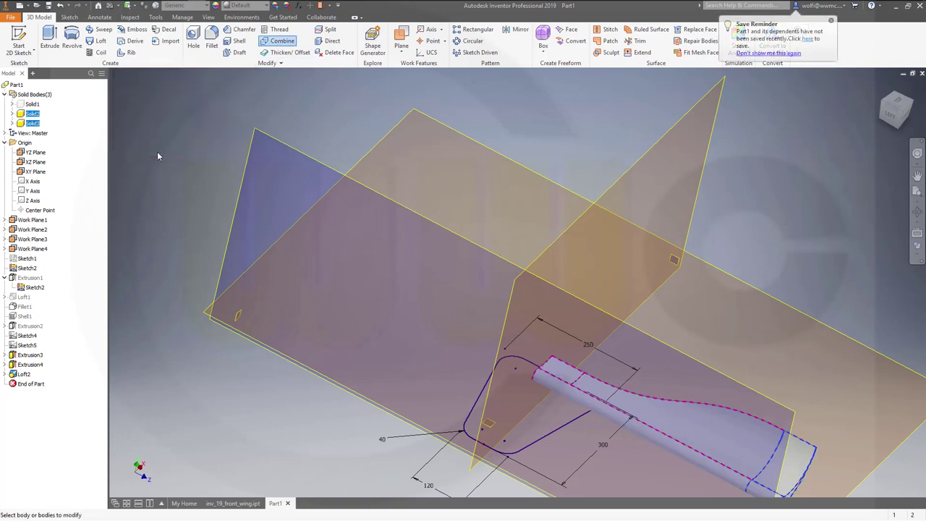
- Mirror the combined wing solid about the XY Plane, and show the hidden nose body, Solid1, again
scroll(565, 285, down, 5)
scroll(566, 285, up, 3)
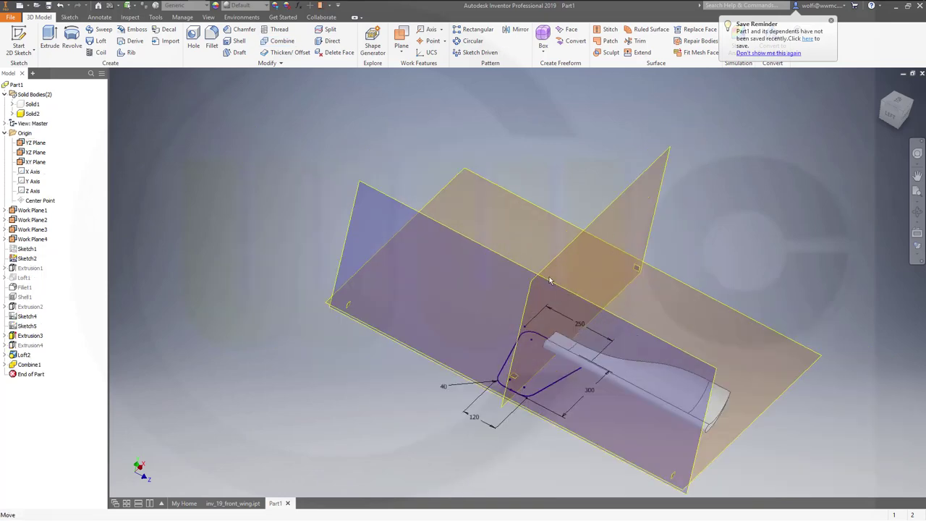
click(520, 30)
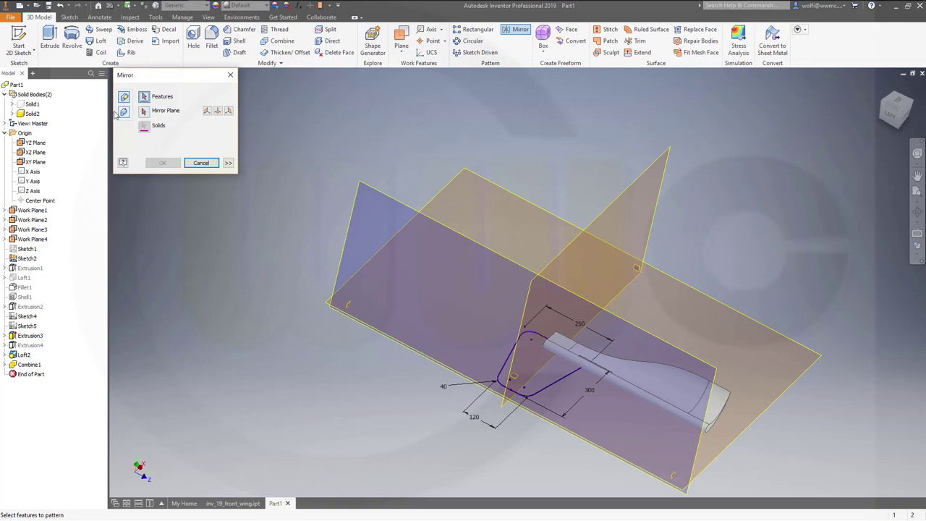
click(124, 113)
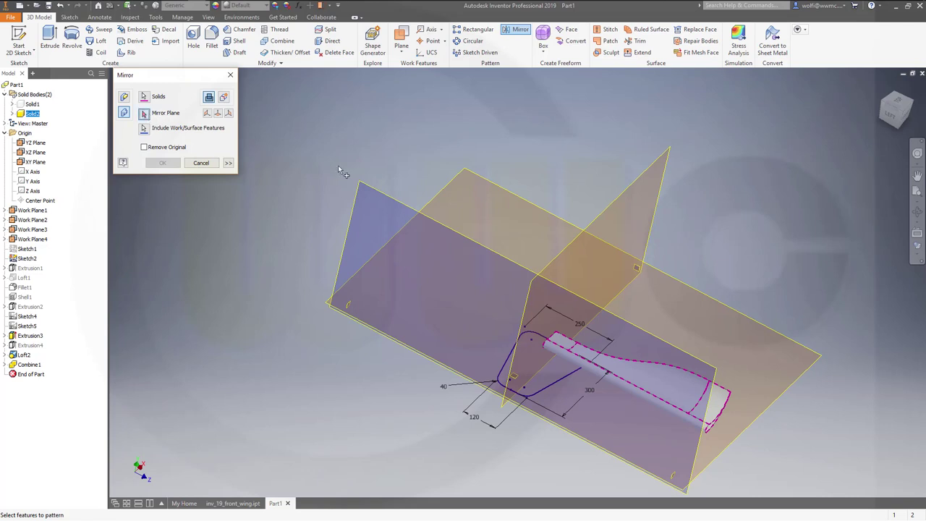
click(572, 247)
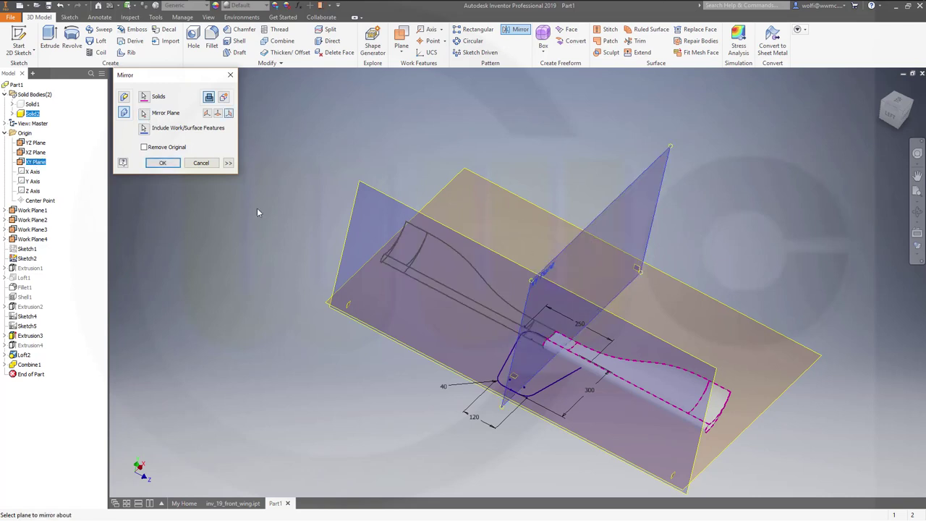
click(163, 163)
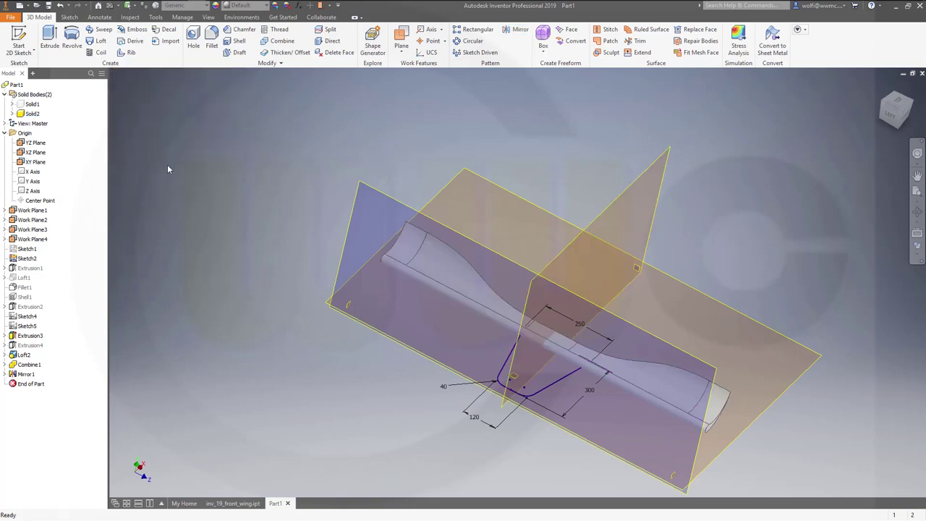
right_click(33, 106)
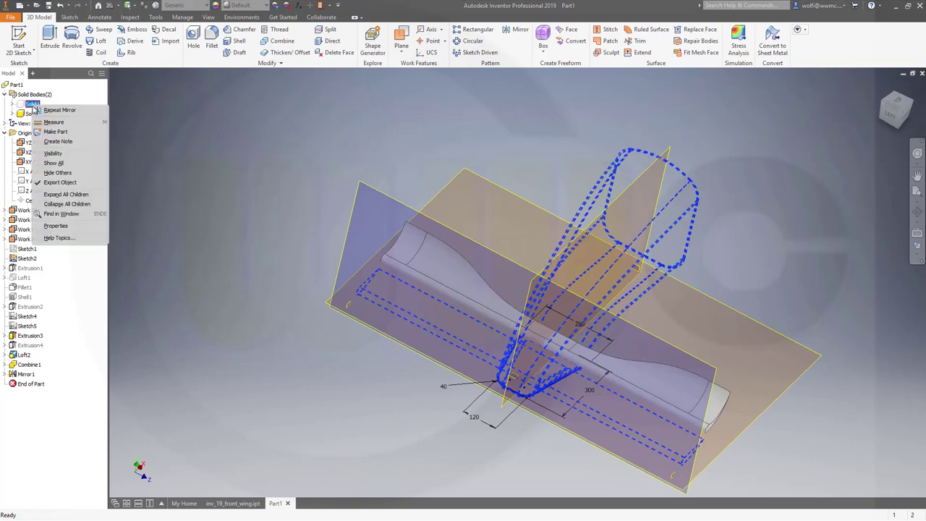
click(80, 160)
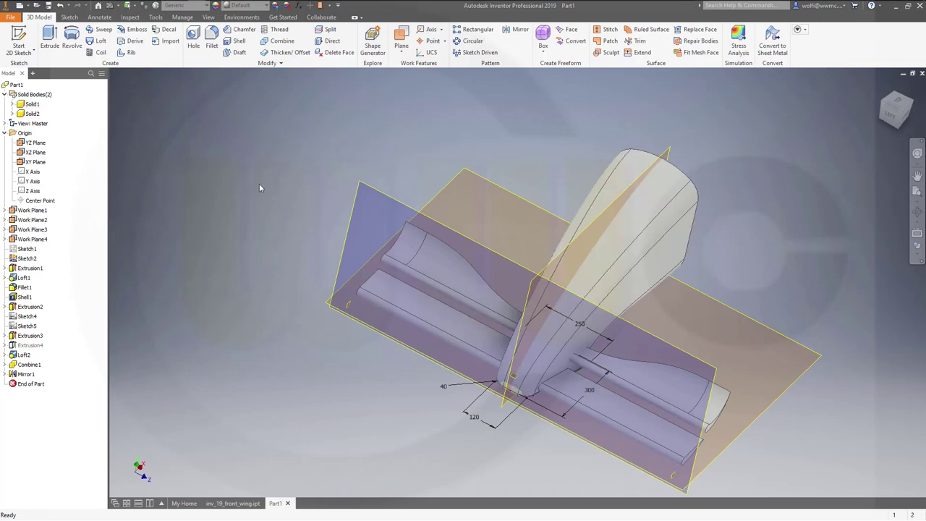
- Start a sketch on the work plane at the wing's outer end and draw a shallow three-point arc above both airfoil profiles
shift+middle_drag(341, 209, 271, 176)
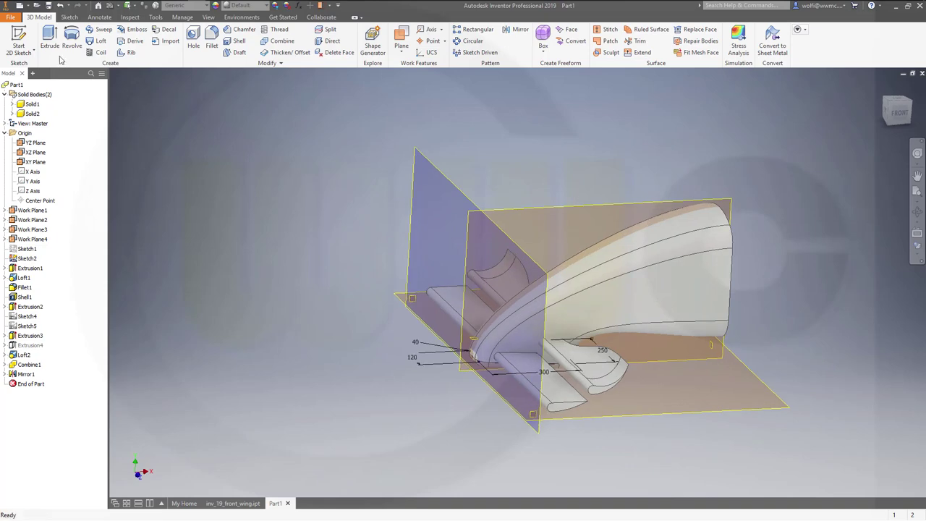
click(19, 40)
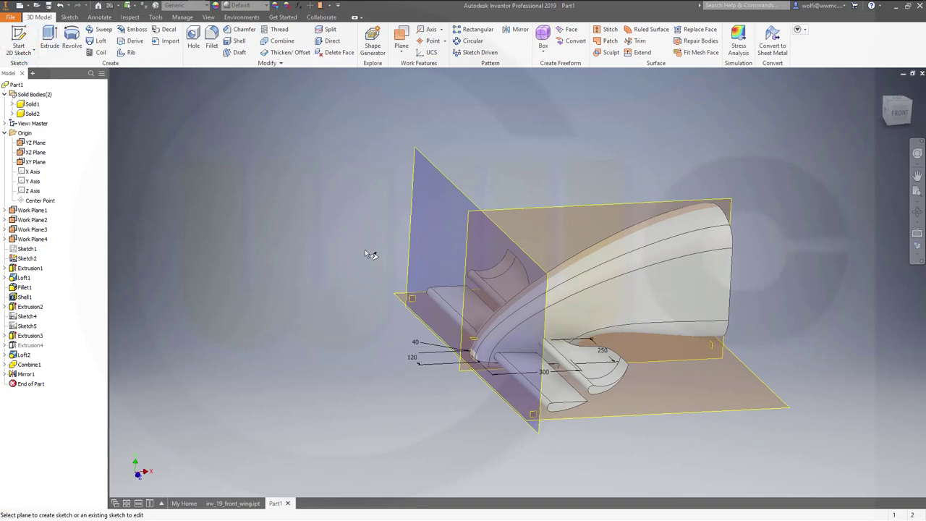
click(536, 411)
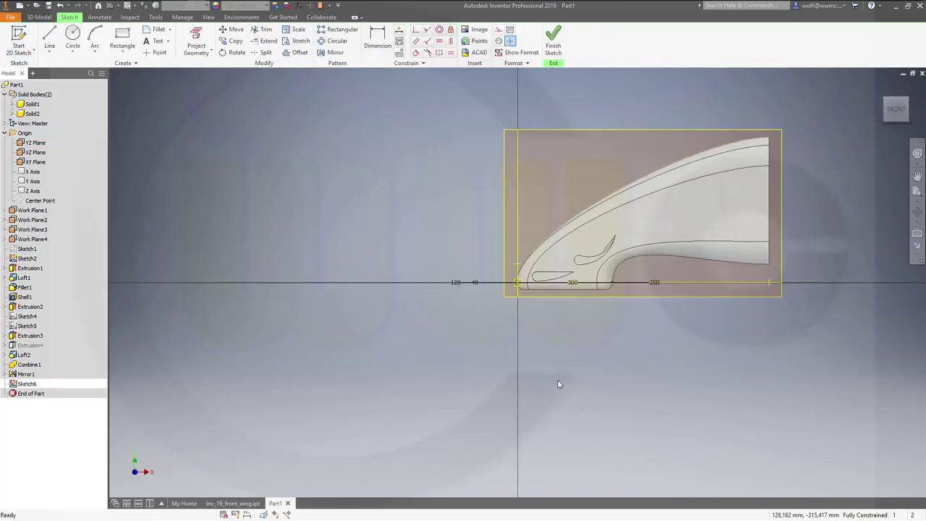
click(95, 37)
click(498, 272)
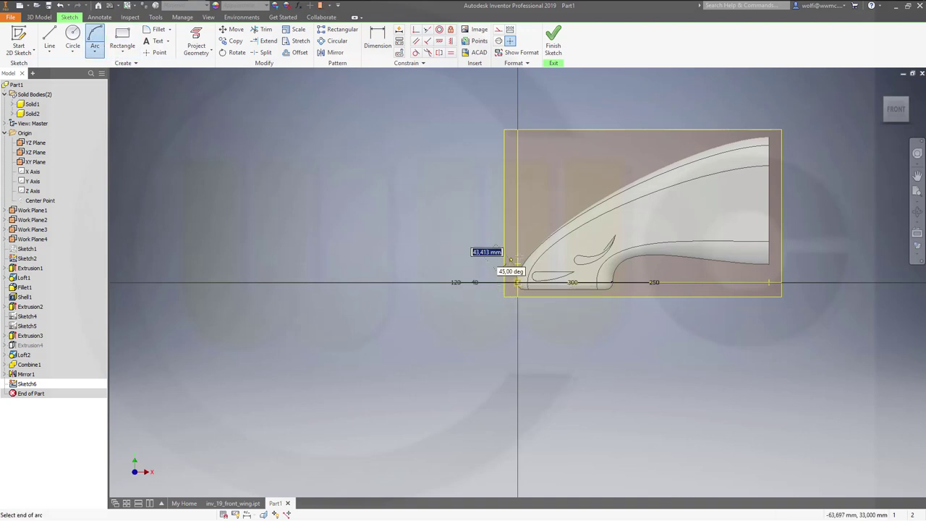
click(629, 227)
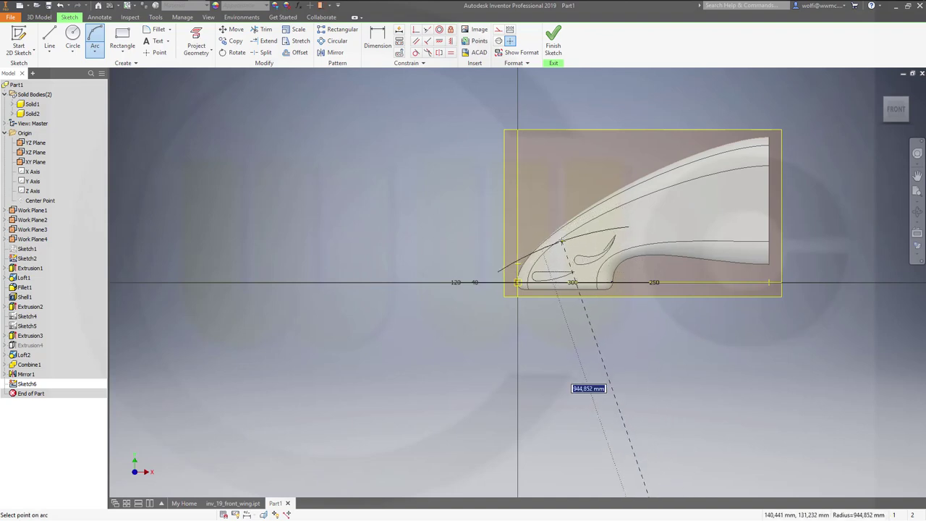
click(561, 250)
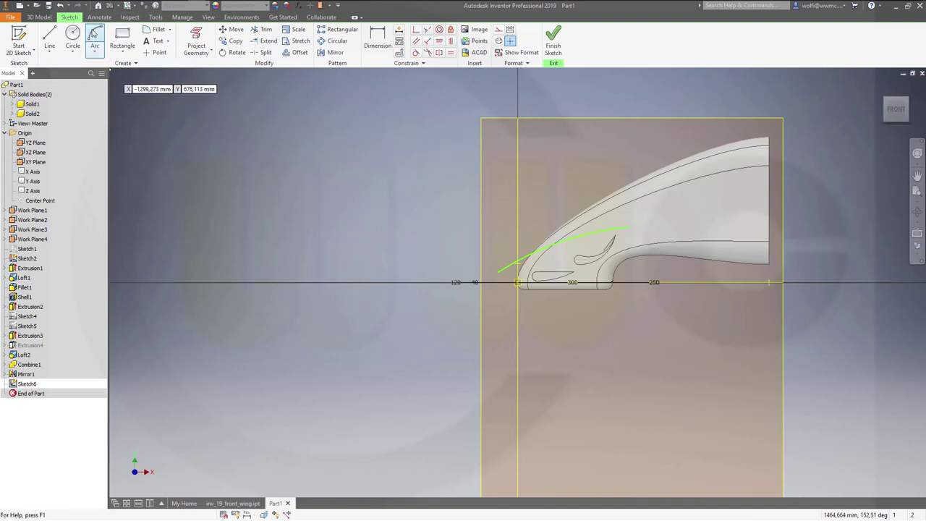
- Add a small arc of about 53 mm radius from the upper arc's front end and a horizontal line running rearward beneath the airfoils
click(499, 273)
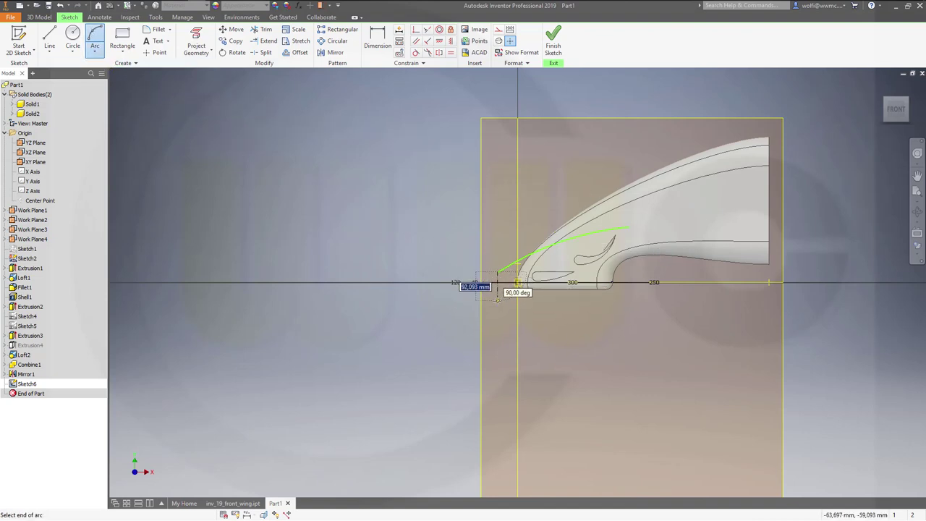
click(490, 287)
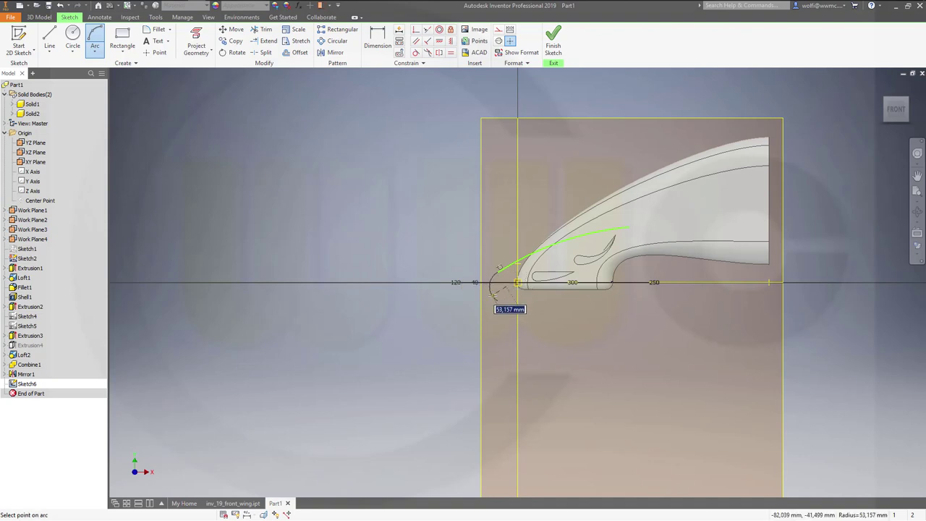
click(492, 293)
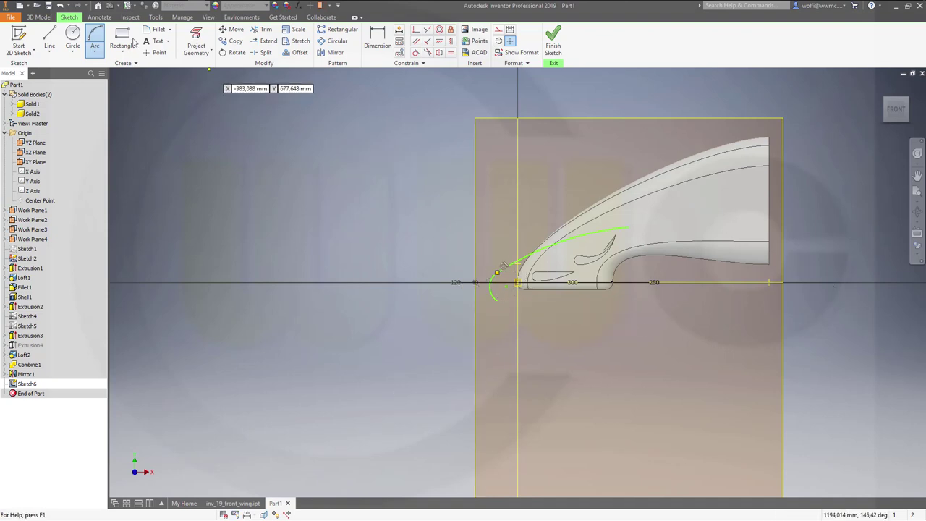
click(49, 36)
click(498, 299)
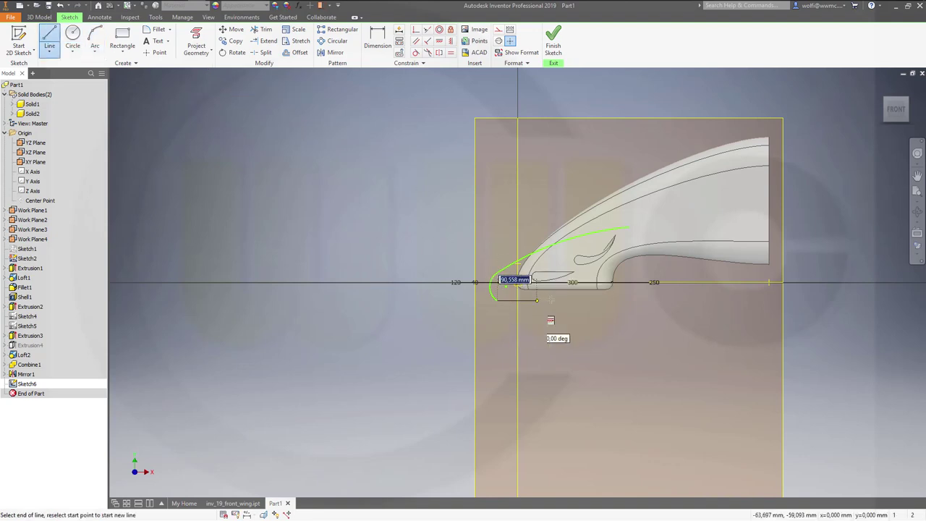
click(631, 300)
key(Escape)
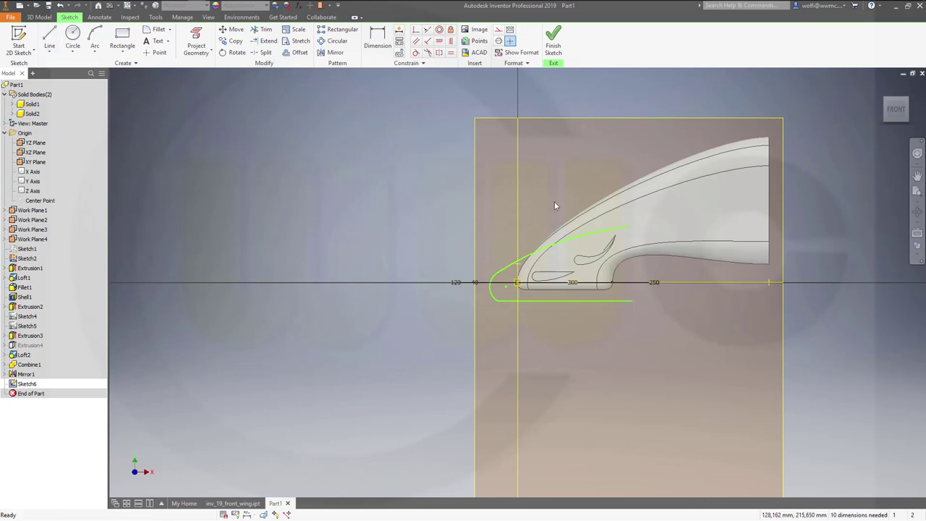
- Sketch a circle about 668 mm in diameter behind the airfoils, extend the upper arc rearward and shift the circle back to meet its end
click(73, 36)
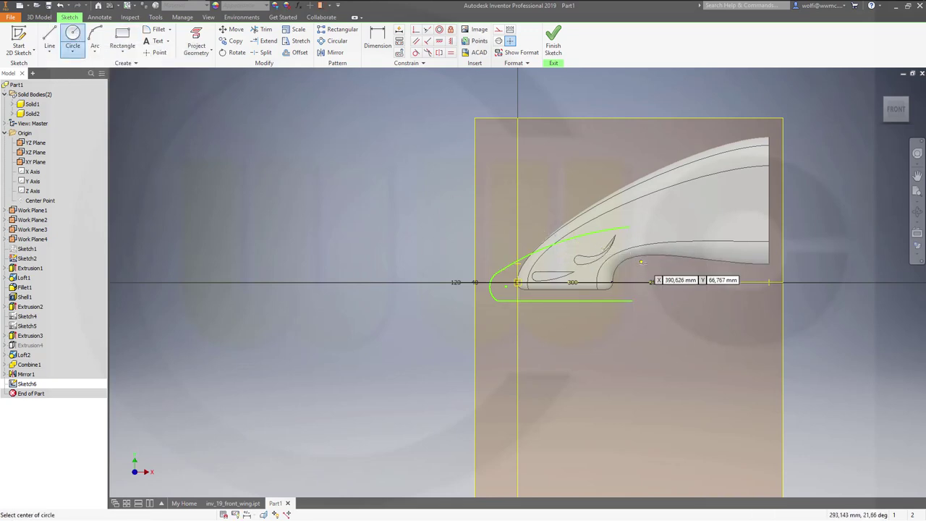
click(685, 300)
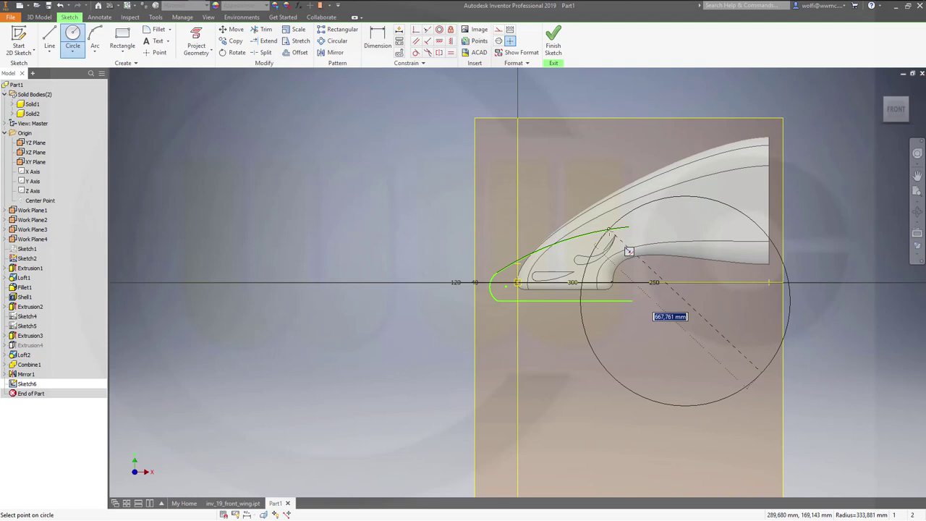
click(629, 251)
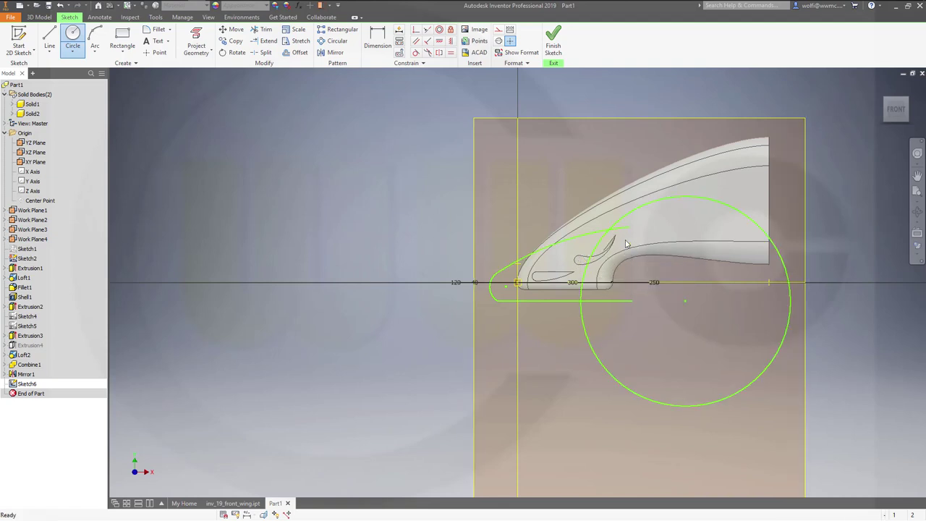
key(Escape)
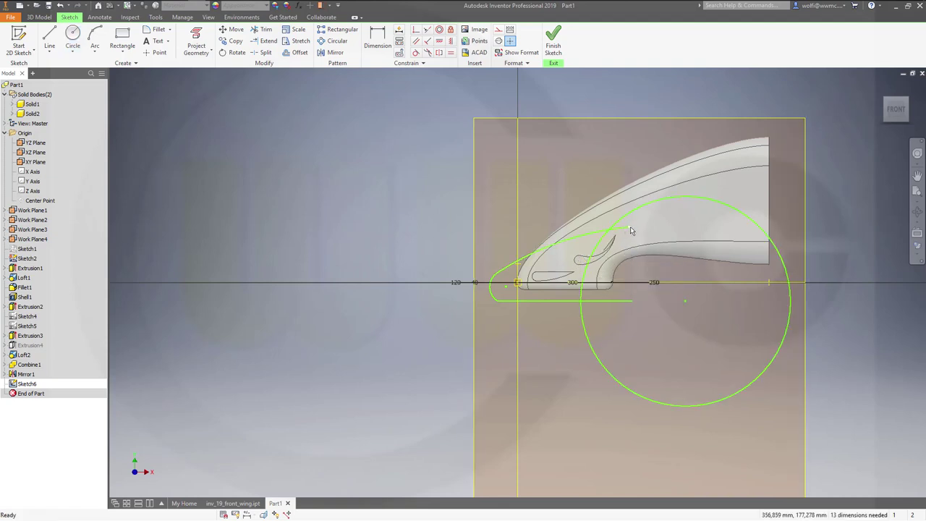
drag(630, 228, 641, 227)
drag(686, 301, 716, 297)
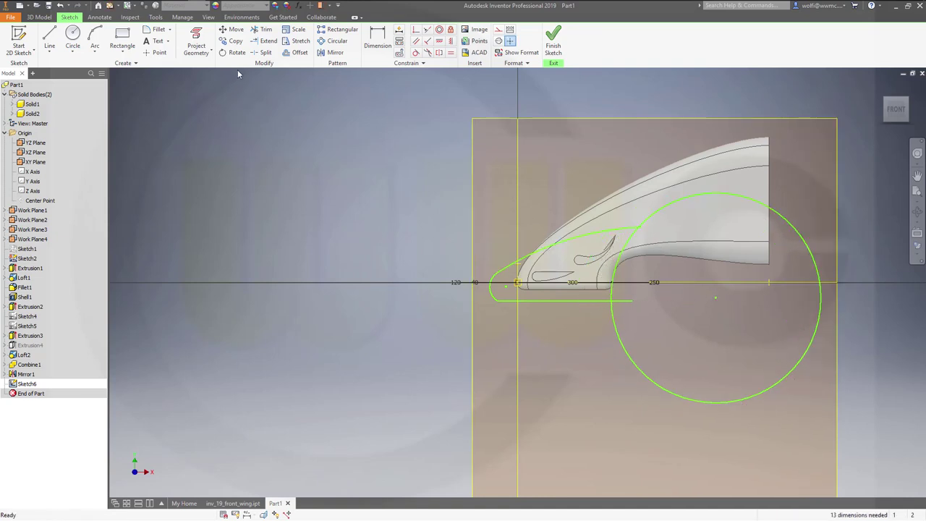
- Trim the circle and the bottom line so that only the rear curve between the upper arc and the line remains
click(262, 29)
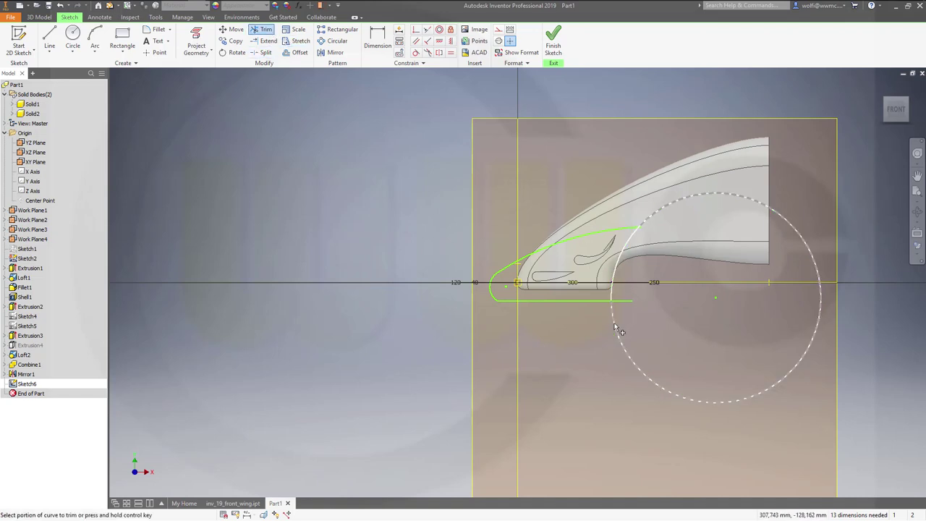
click(615, 328)
click(624, 301)
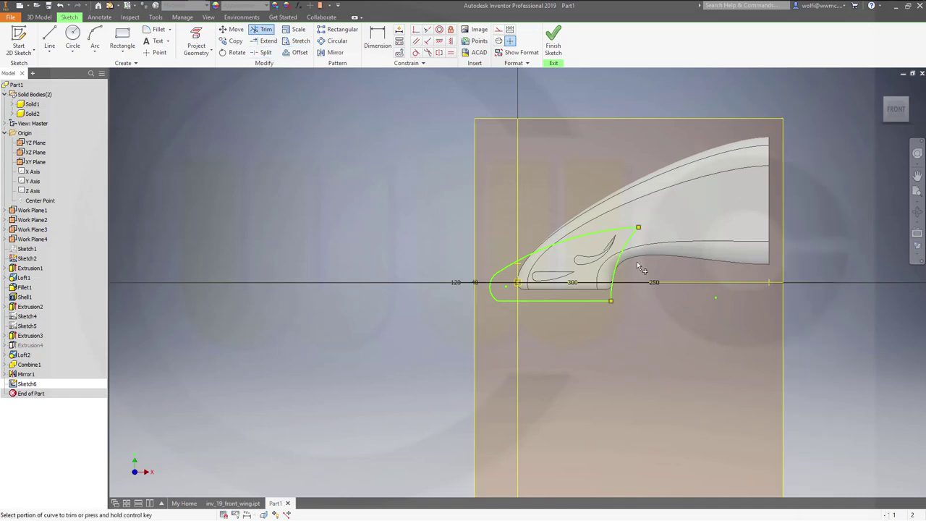
scroll(640, 237, up, 5)
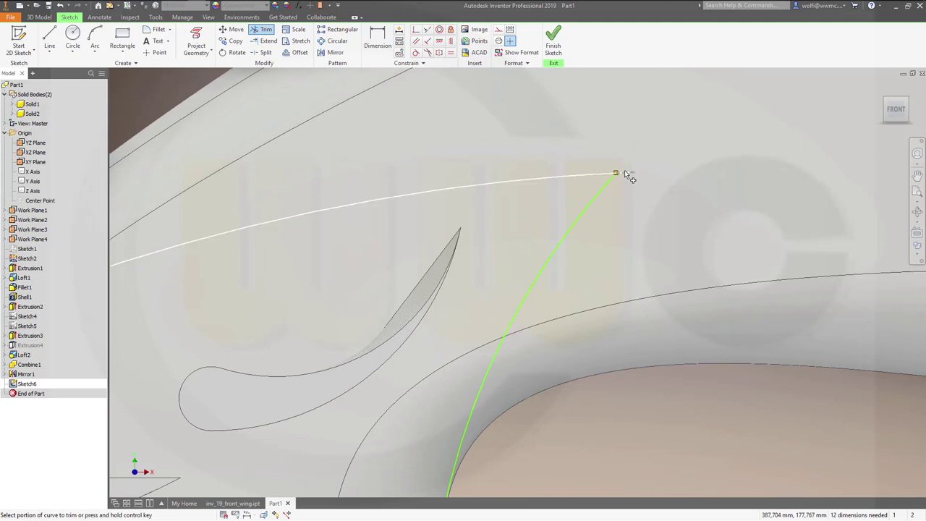
scroll(640, 274, down, 5)
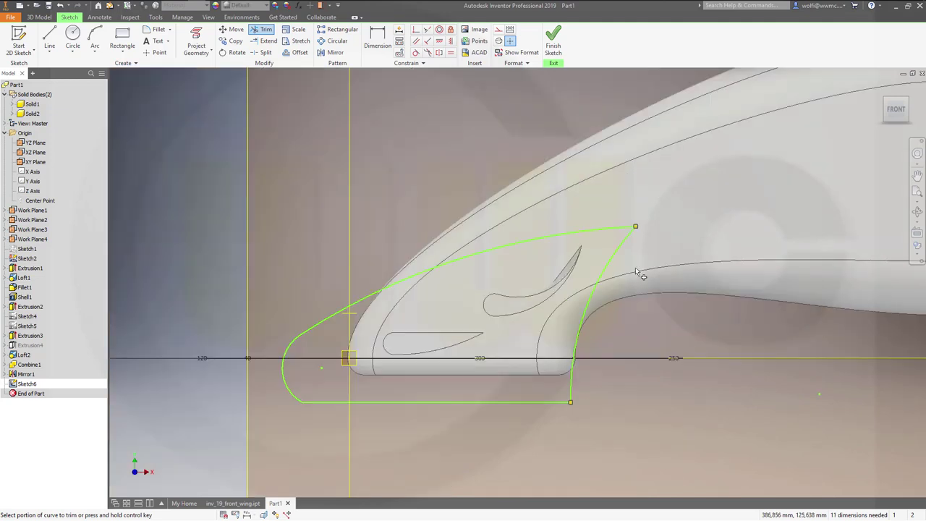
- Round the upper rear corner of the end plate profile with a 40 mm sketch fillet
click(158, 29)
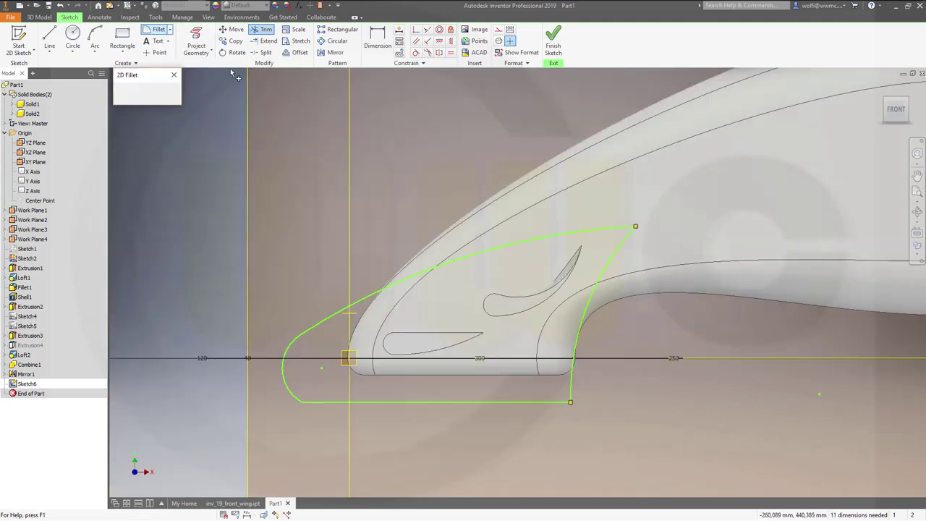
click(586, 234)
click(619, 251)
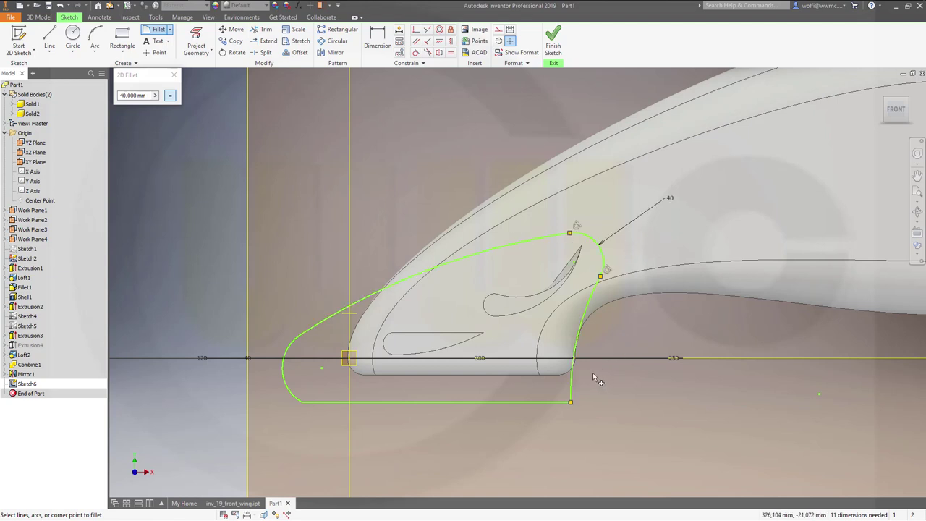
key(Escape)
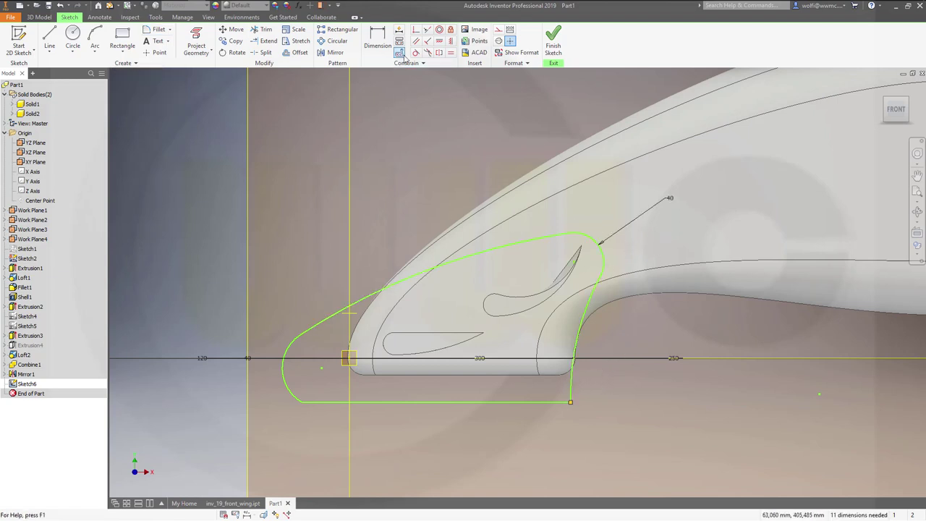
- Constrain the small front arc tangent to the bottom line and make the arc's lower end coincident with that line
click(416, 52)
click(295, 400)
click(328, 404)
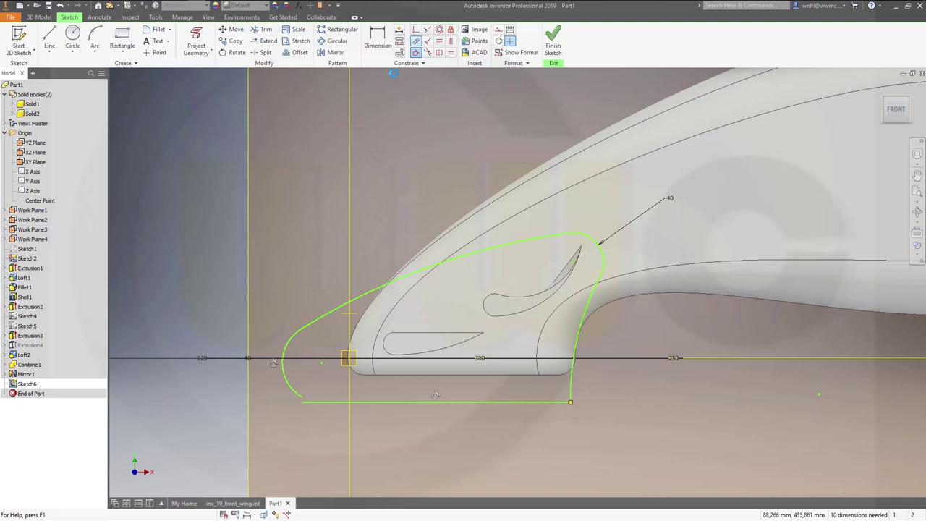
click(416, 29)
click(304, 401)
click(322, 402)
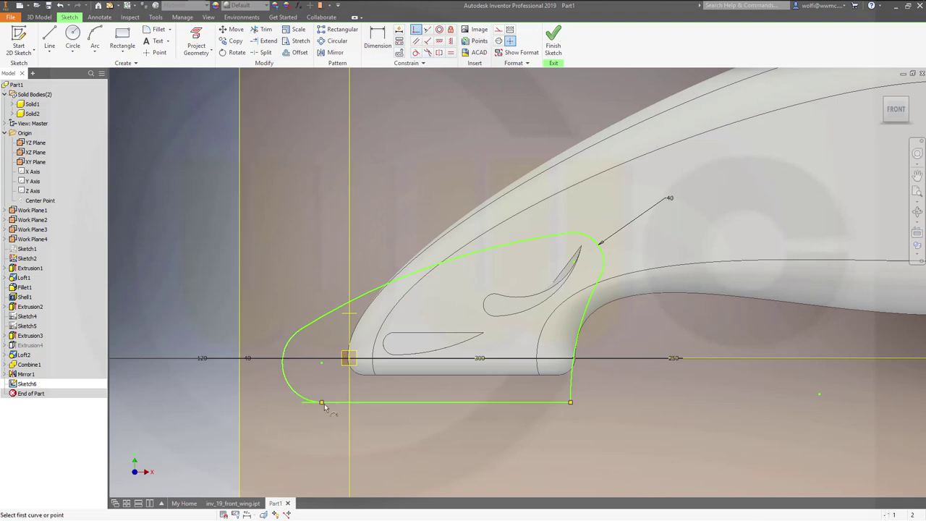
- Trim the short piece of the bottom line that overhangs the front arc
click(262, 29)
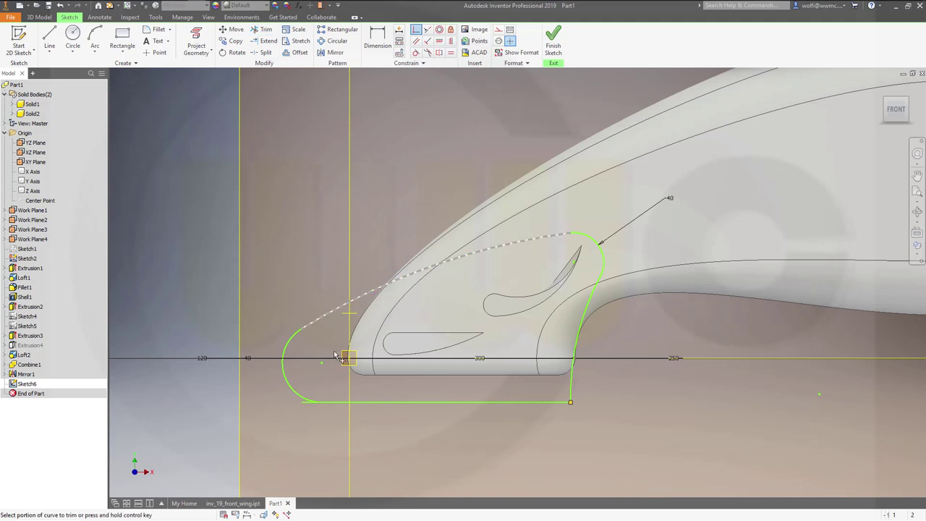
click(307, 404)
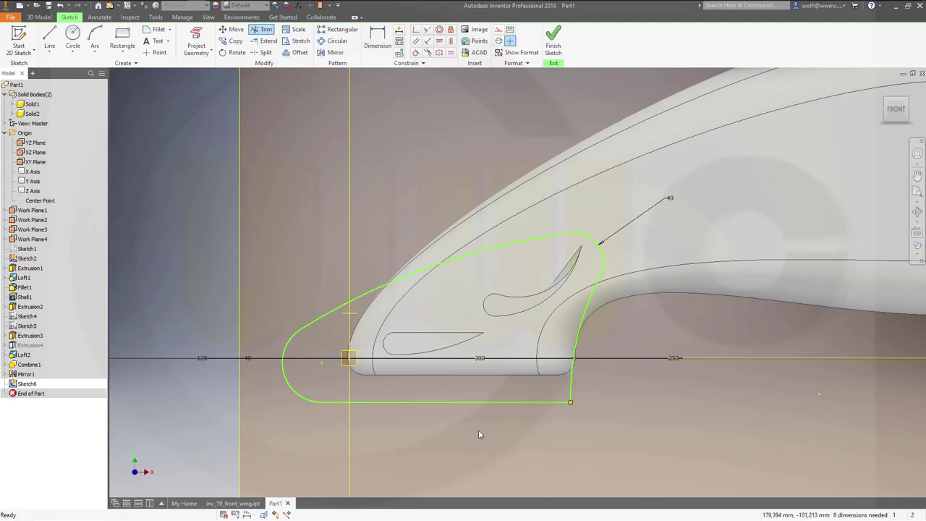
key(Escape)
- Tighten the end plate profile around the airfoils by raising the bottom line and moving the front arc rearward, and finish the sketch
drag(512, 401, 522, 385)
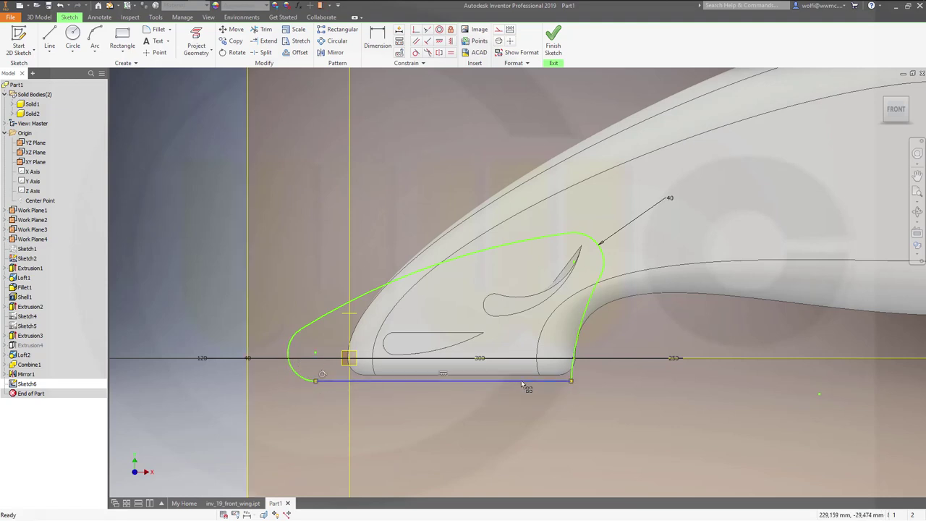
click(314, 347)
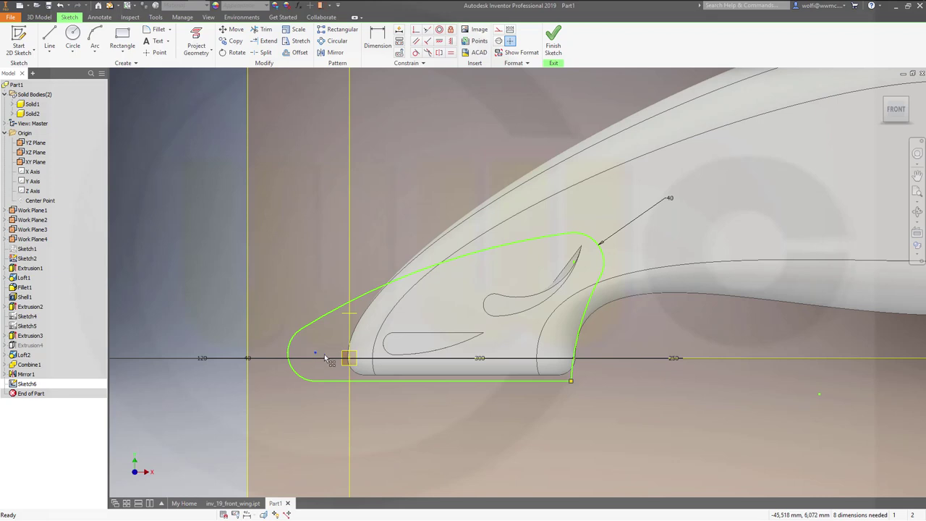
drag(327, 357, 378, 345)
click(469, 383)
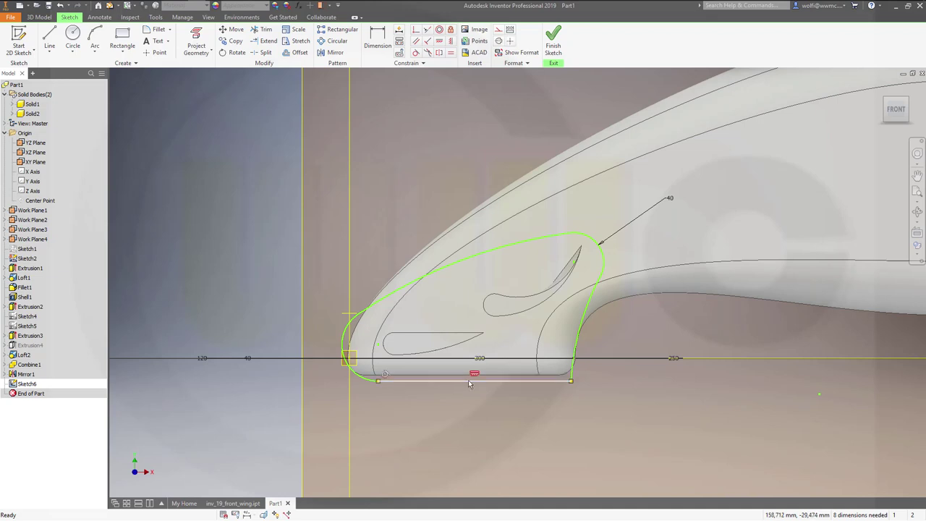
drag(477, 380, 497, 374)
click(632, 319)
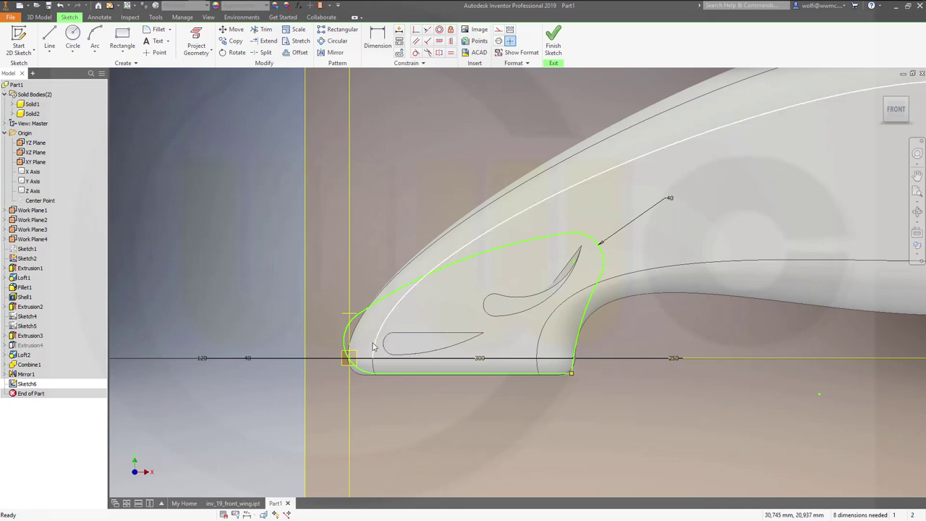
drag(377, 345, 392, 342)
click(554, 38)
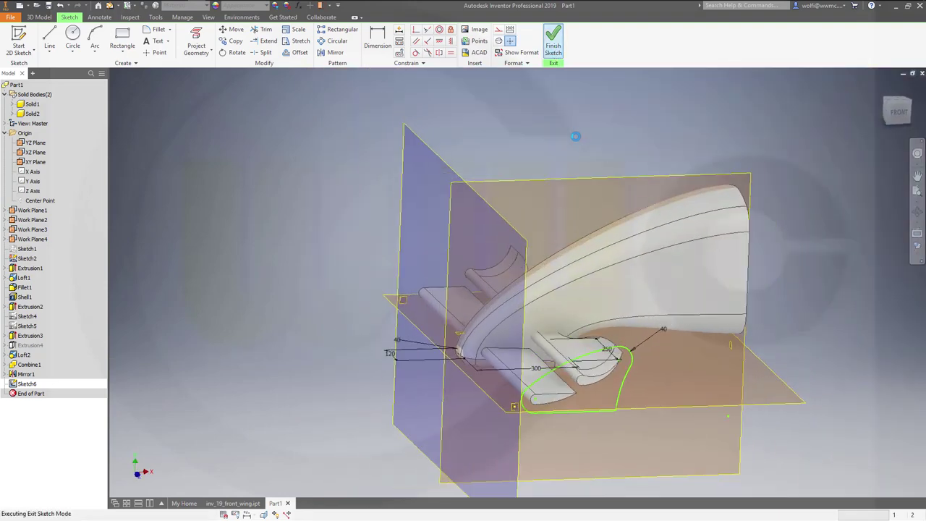
- Extrude the full end plate profile, including the airfoil regions, 5 mm outward from the wing tip and join it to the nose cone solid
click(48, 40)
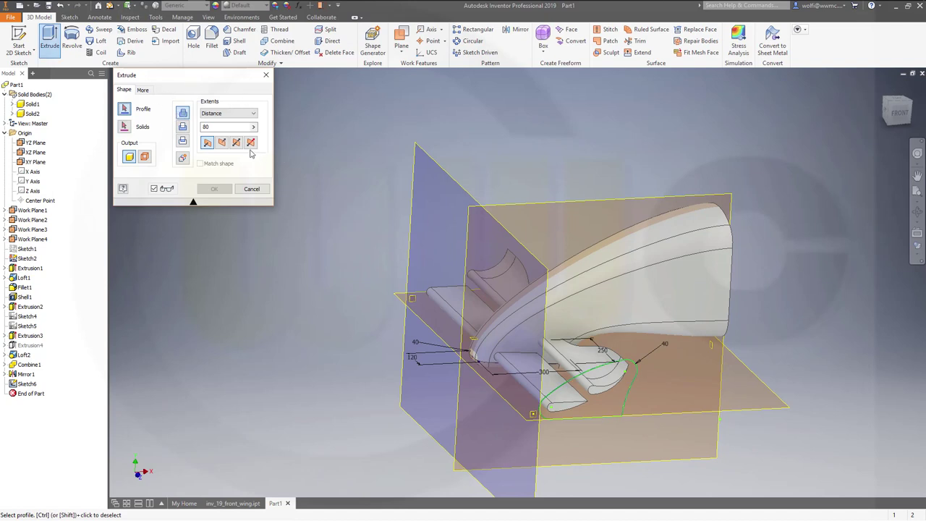
click(629, 394)
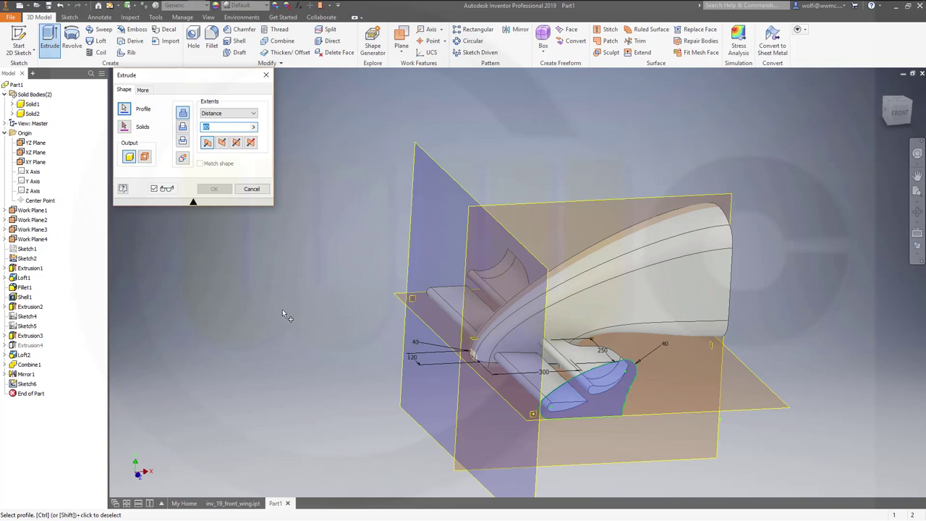
shift+middle_drag(292, 300, 314, 284)
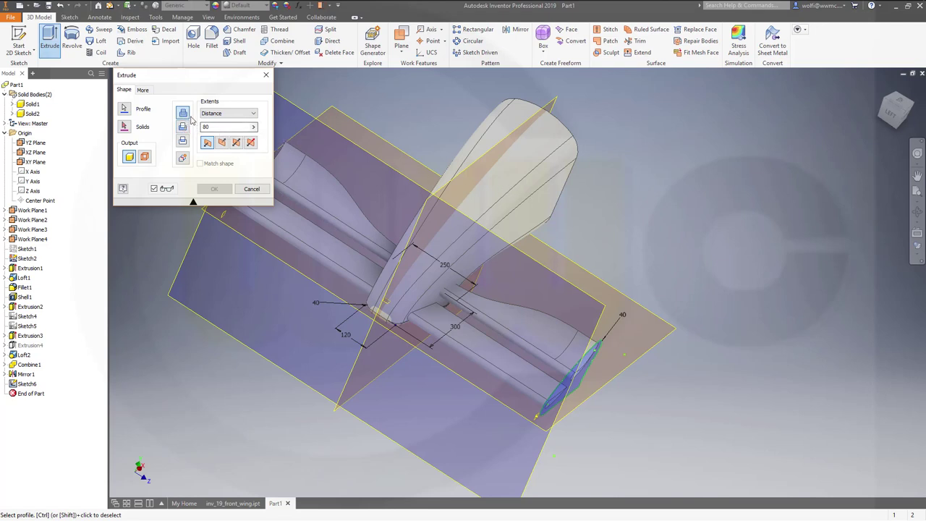
click(181, 158)
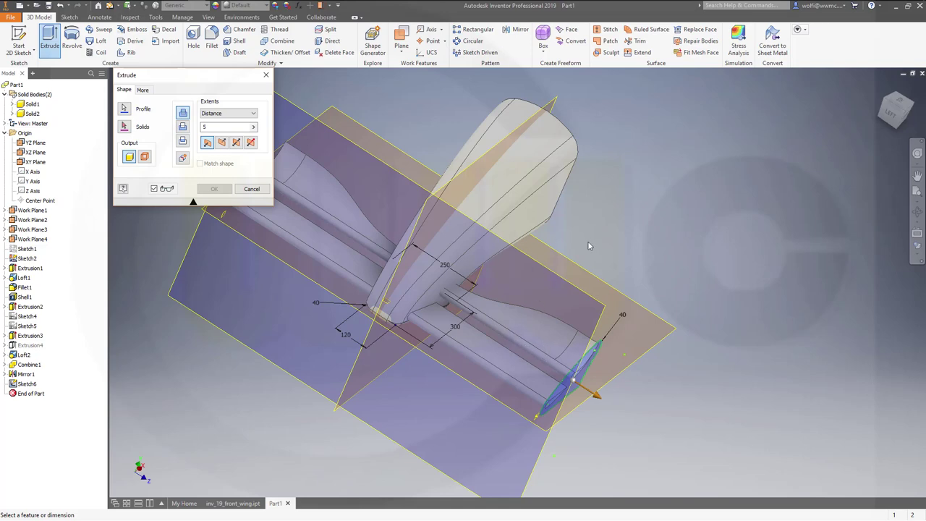
shift+middle_drag(589, 246, 554, 282)
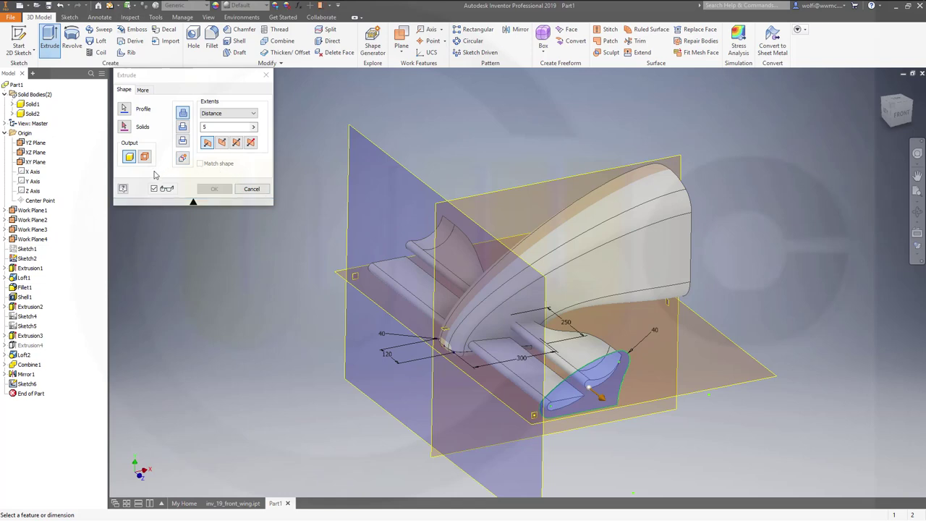
shift+middle_drag(273, 281, 626, 186)
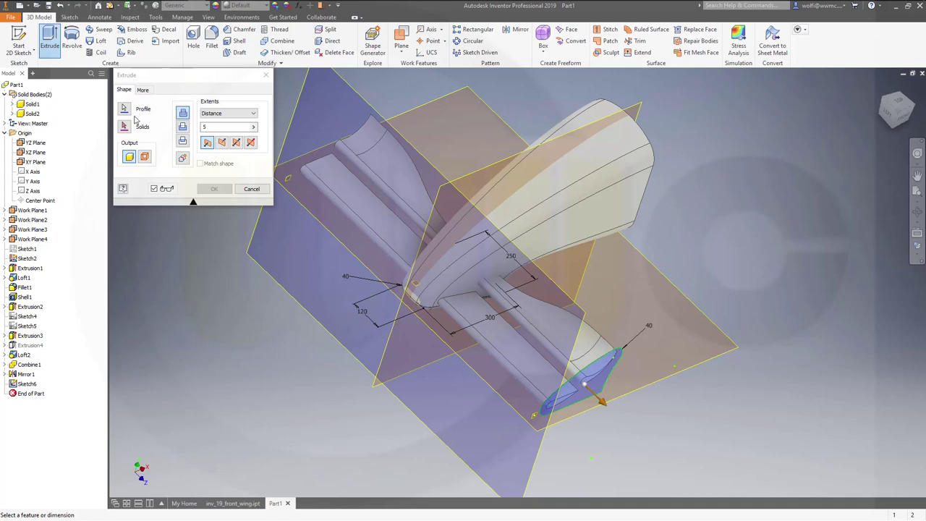
click(125, 127)
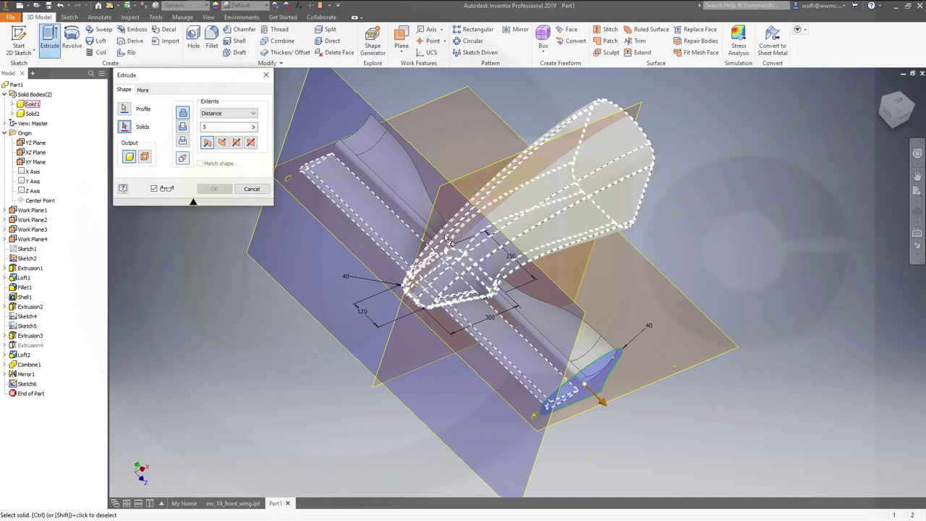
click(546, 234)
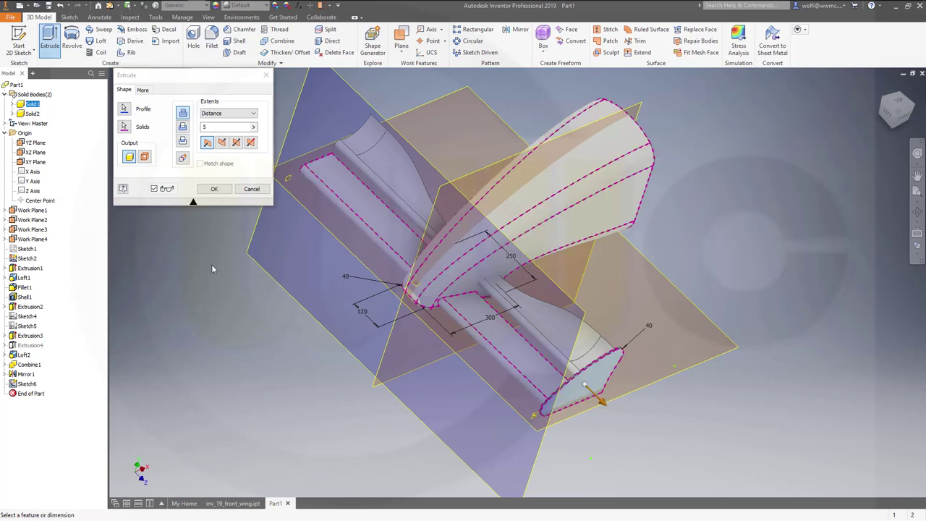
click(216, 190)
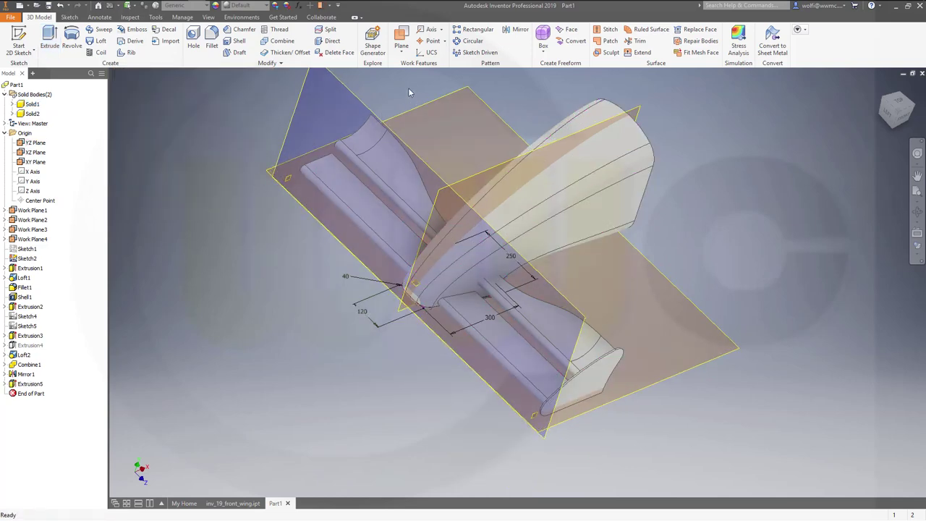
- Mirror the end plate extrusion about the XY plane onto the opposite wing tip
click(520, 33)
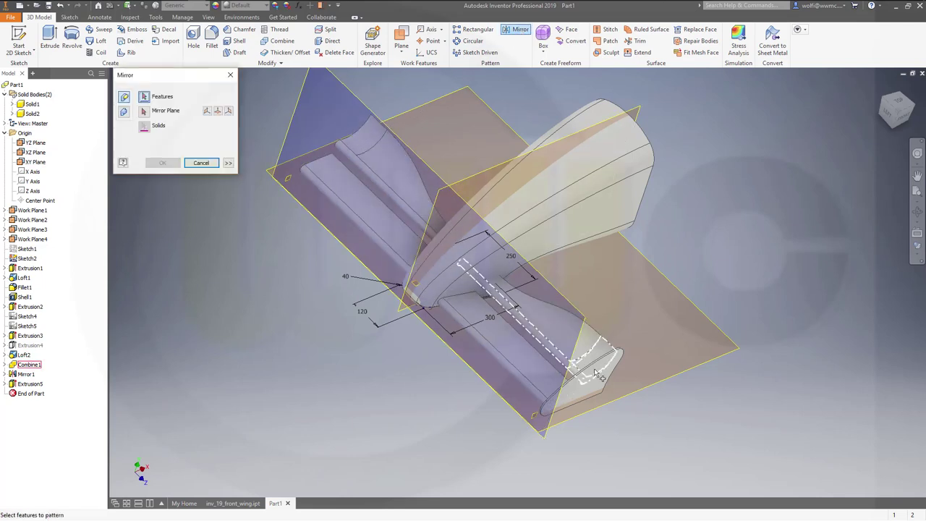
click(31, 383)
click(144, 111)
click(467, 181)
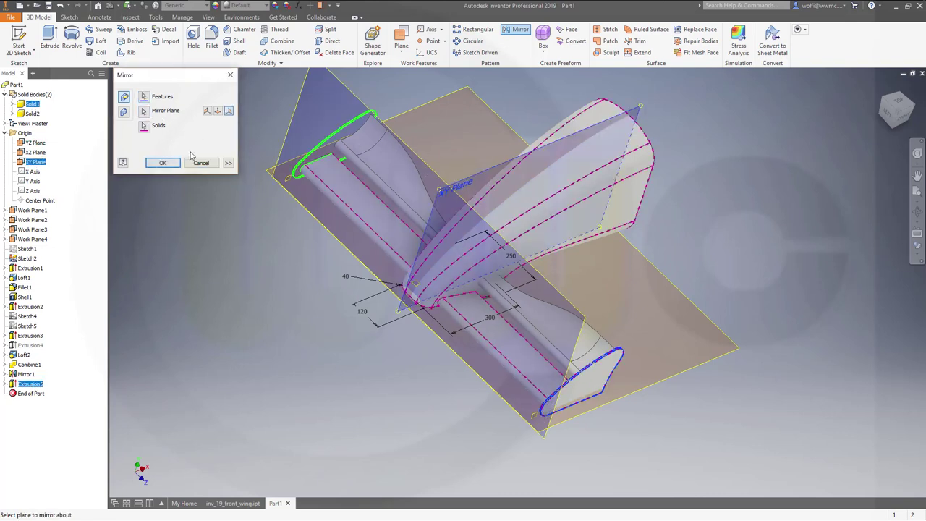
click(164, 164)
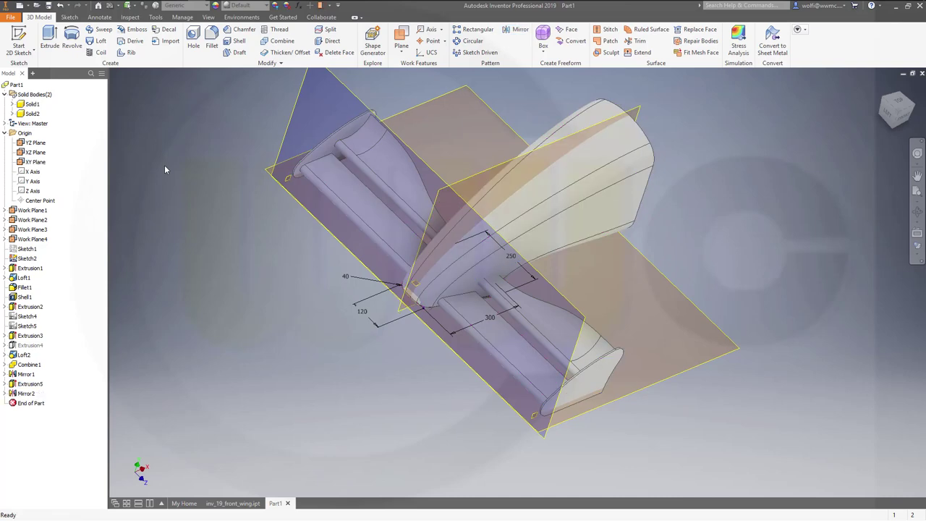
- Combine the nose cone solid and the remaining wing solid into a single body
click(281, 41)
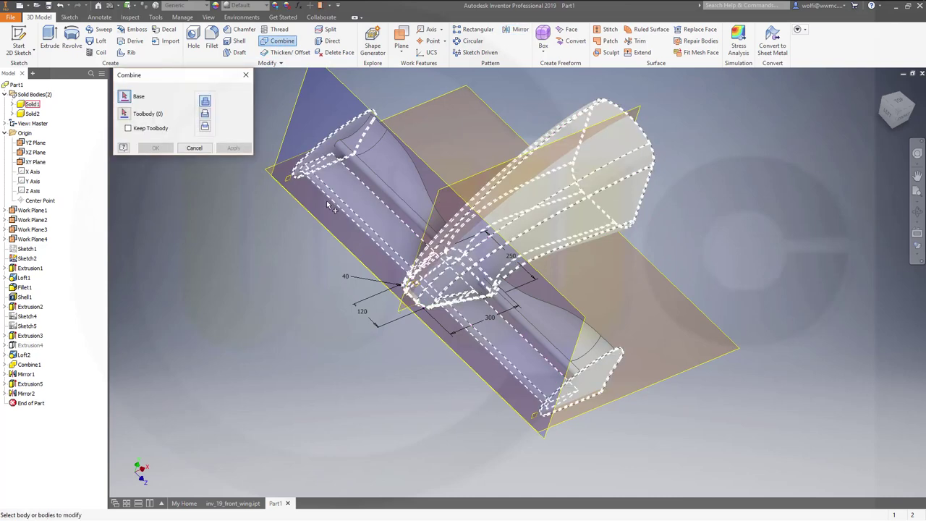
click(385, 185)
click(155, 148)
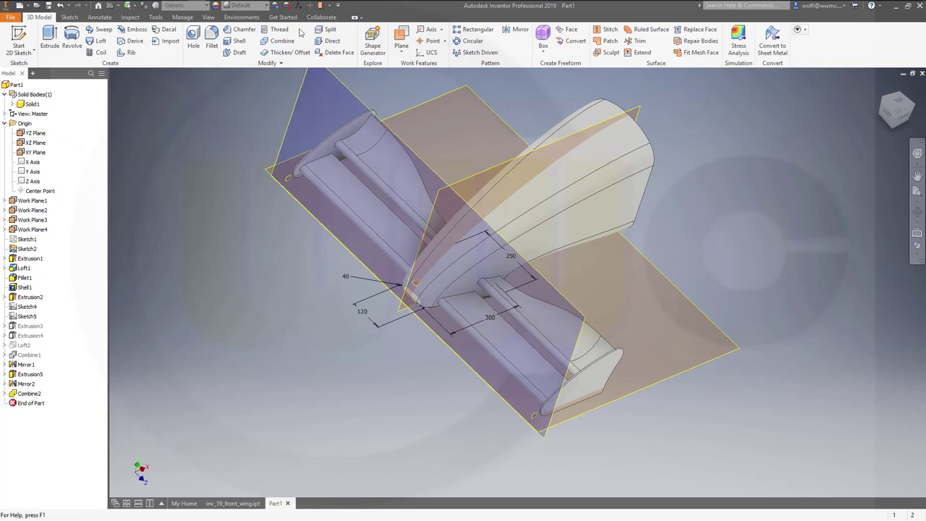
- Hide the user work planes, origin planes and sketch dimensions, and view the finished front wing from the front
click(319, 7)
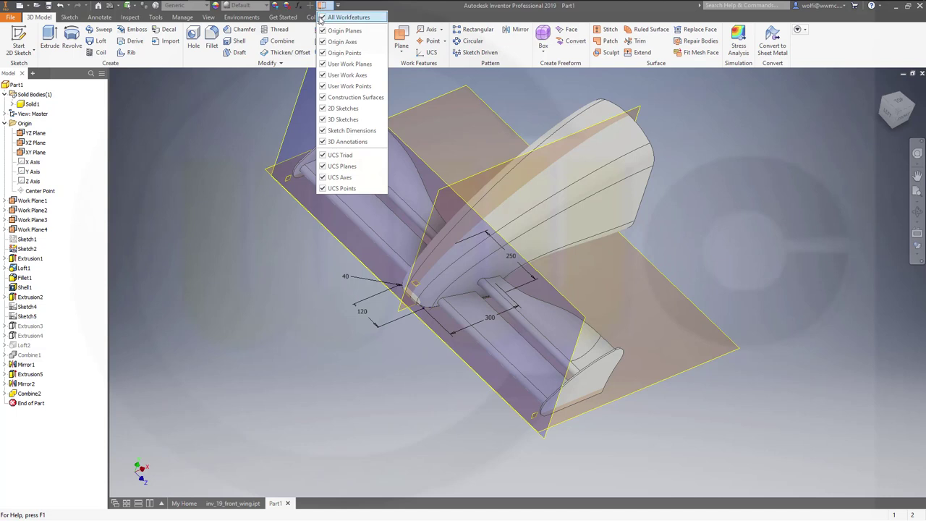
click(324, 64)
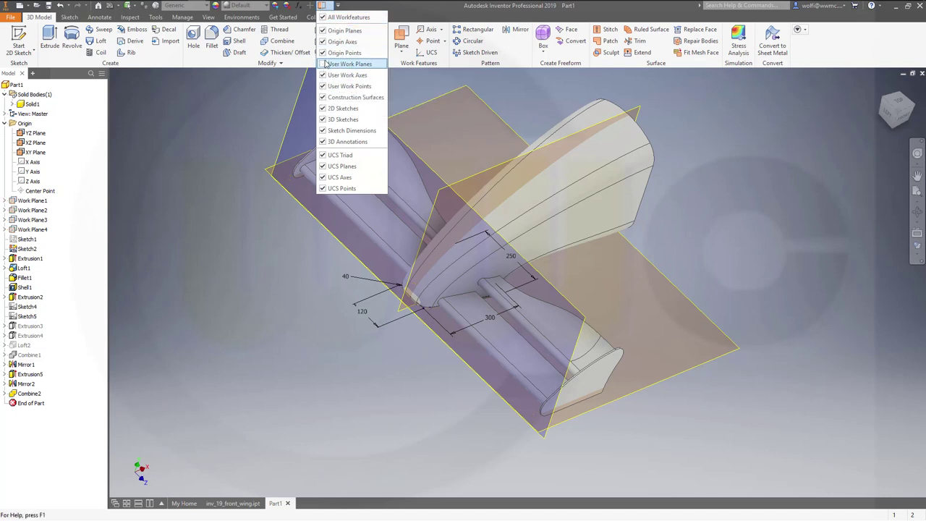
click(322, 32)
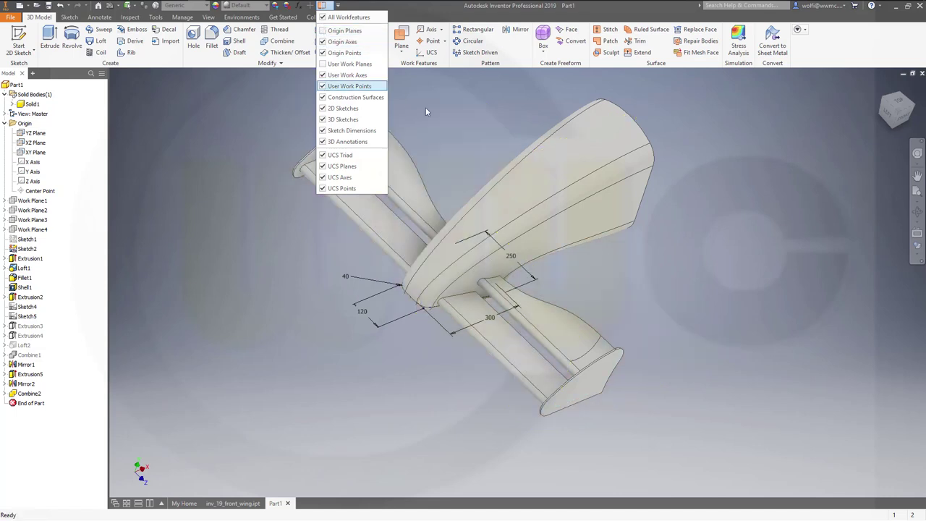
click(321, 131)
shift+middle_drag(619, 240, 583, 254)
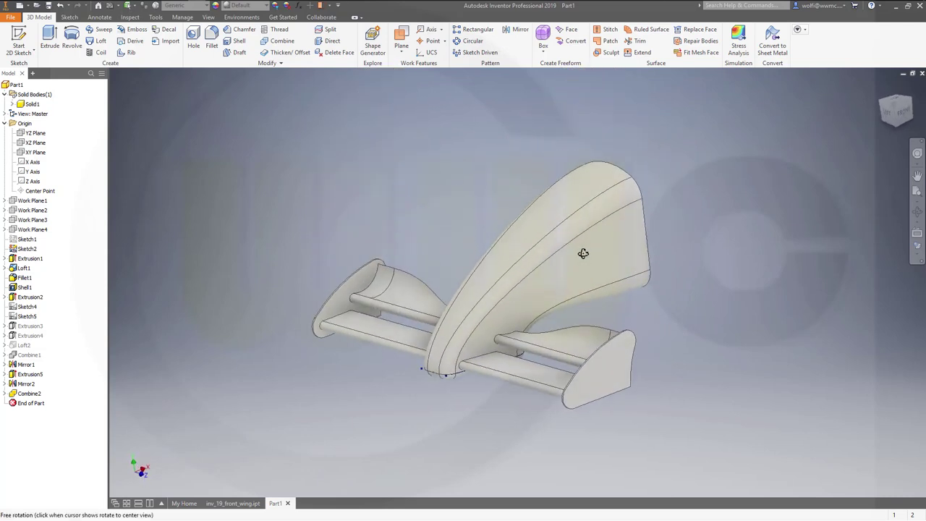
click(532, 272)
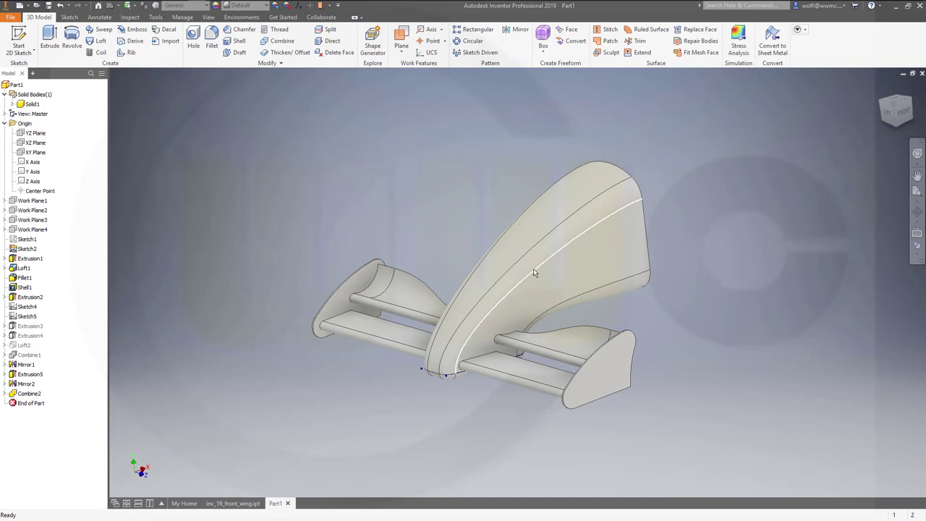